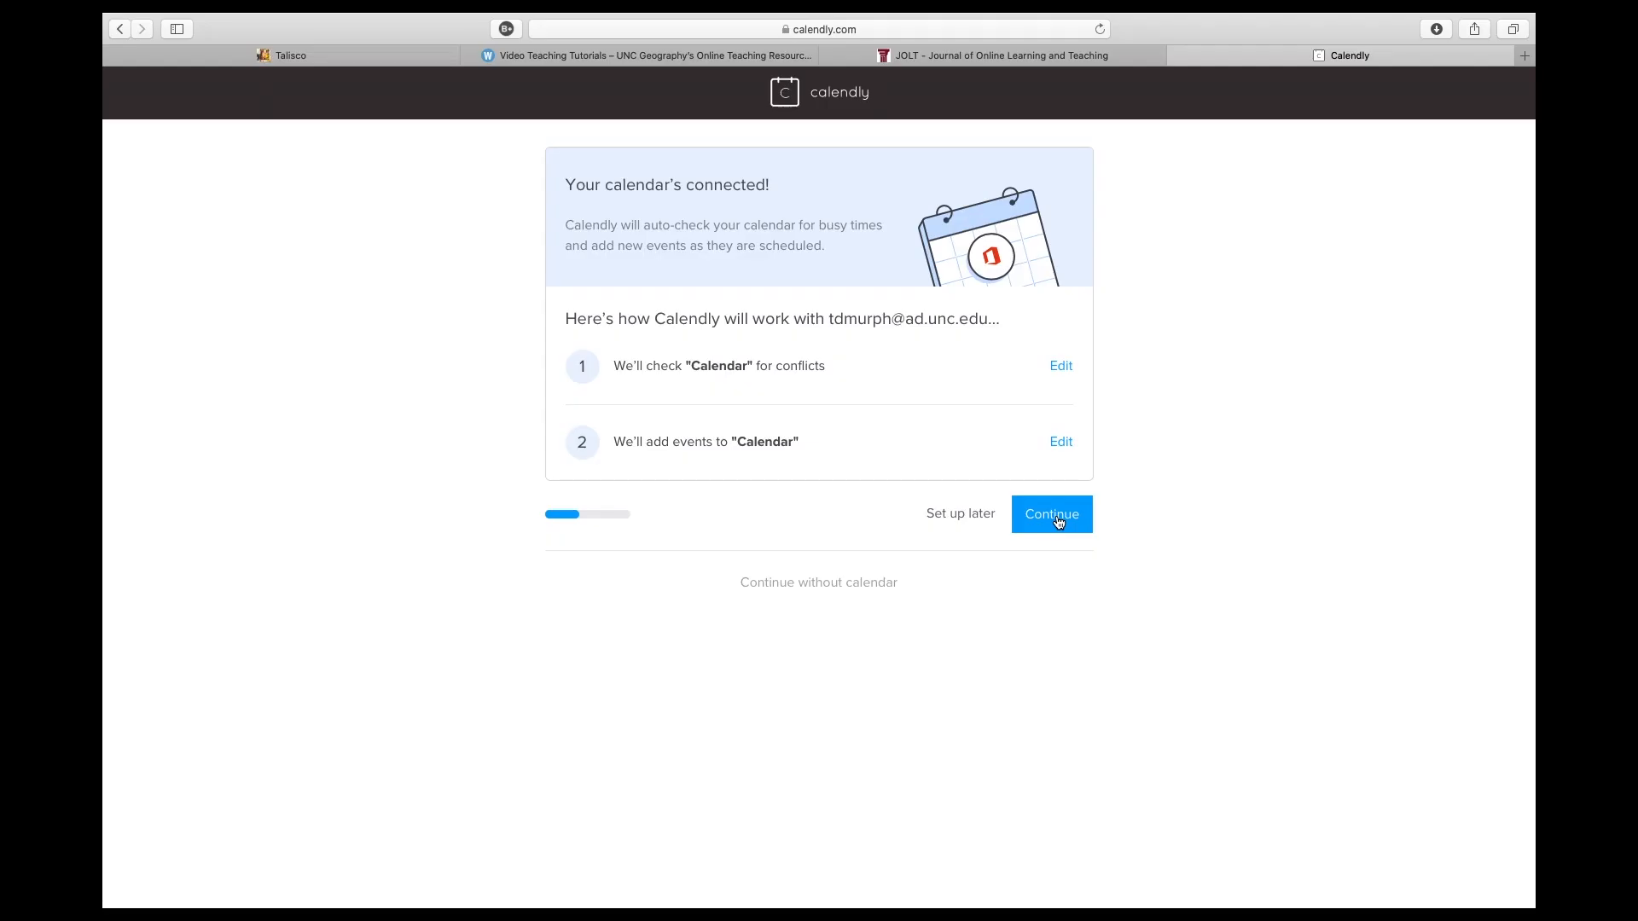
- Set the available hours for meetings from 07:00am to 08:00pm
{"action": "left_click", "coordinate": [1054, 522]}
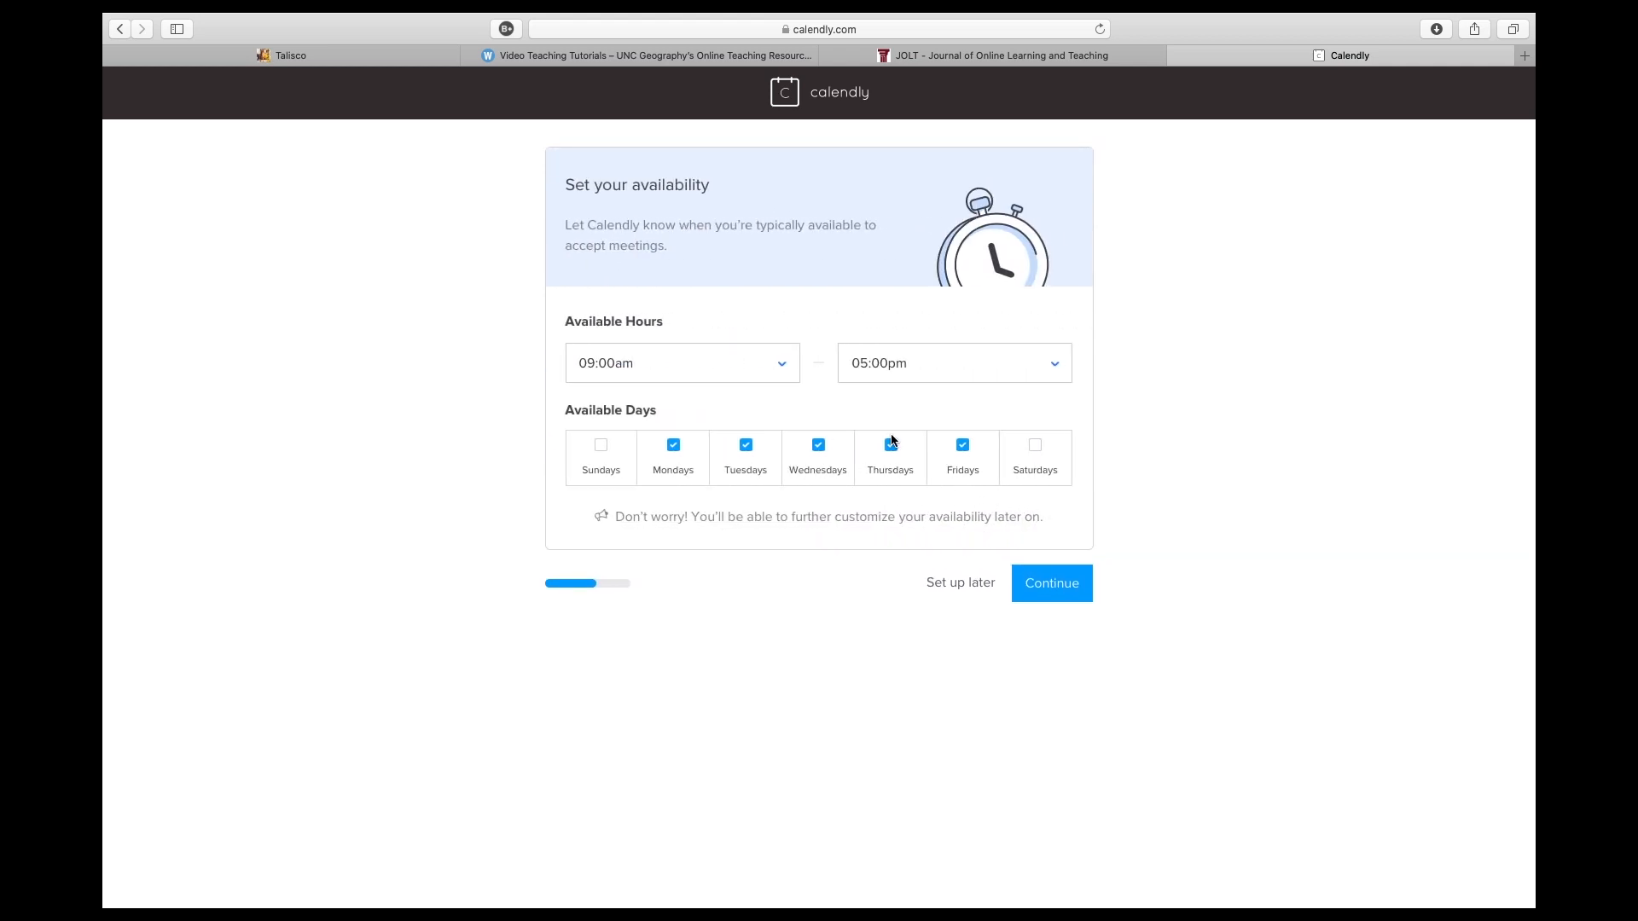
{"action": "left_click", "coordinate": [744, 374]}
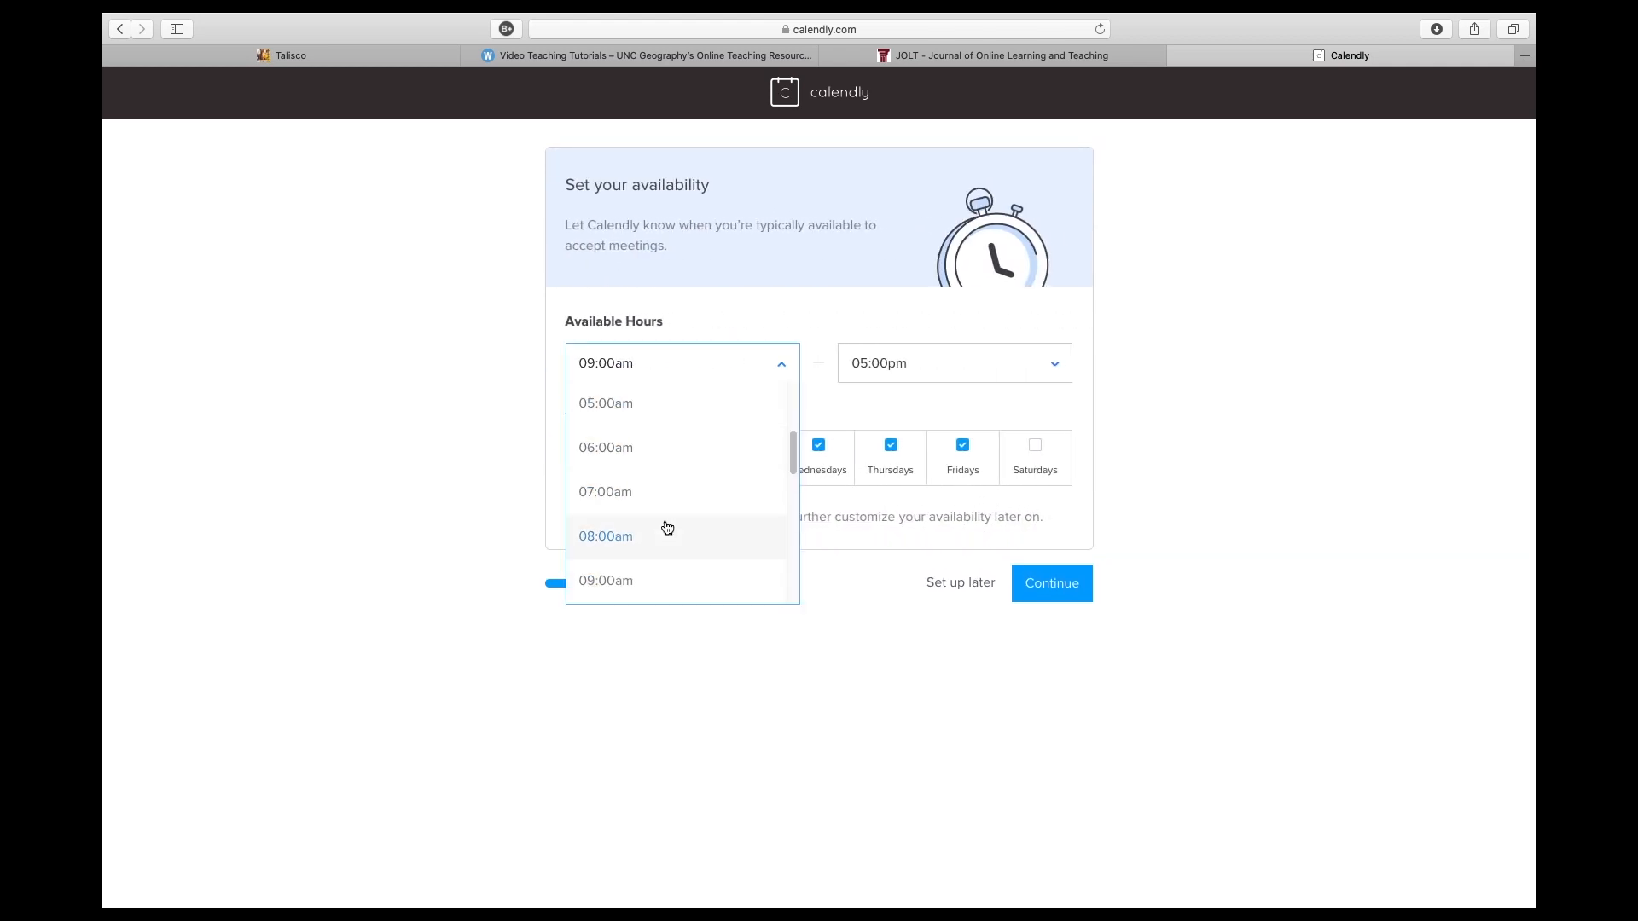
{"action": "left_click", "coordinate": [667, 491]}
{"action": "left_click", "coordinate": [937, 378]}
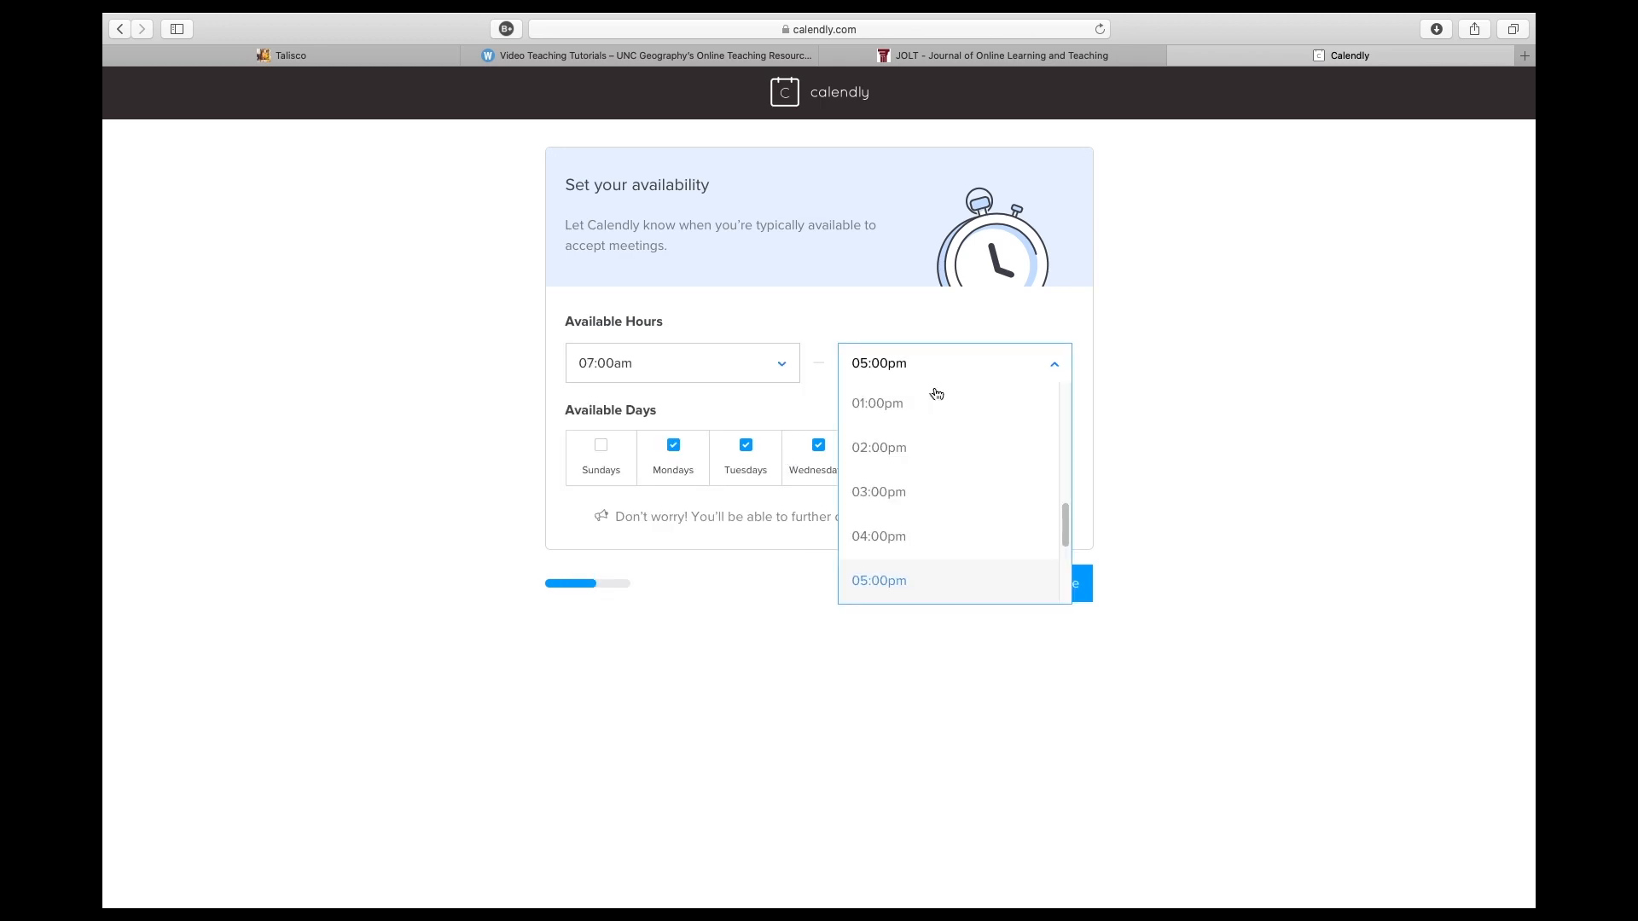
{"action": "scroll", "coordinate": [926, 512], "scroll_direction": "down", "scroll_amount": 5}
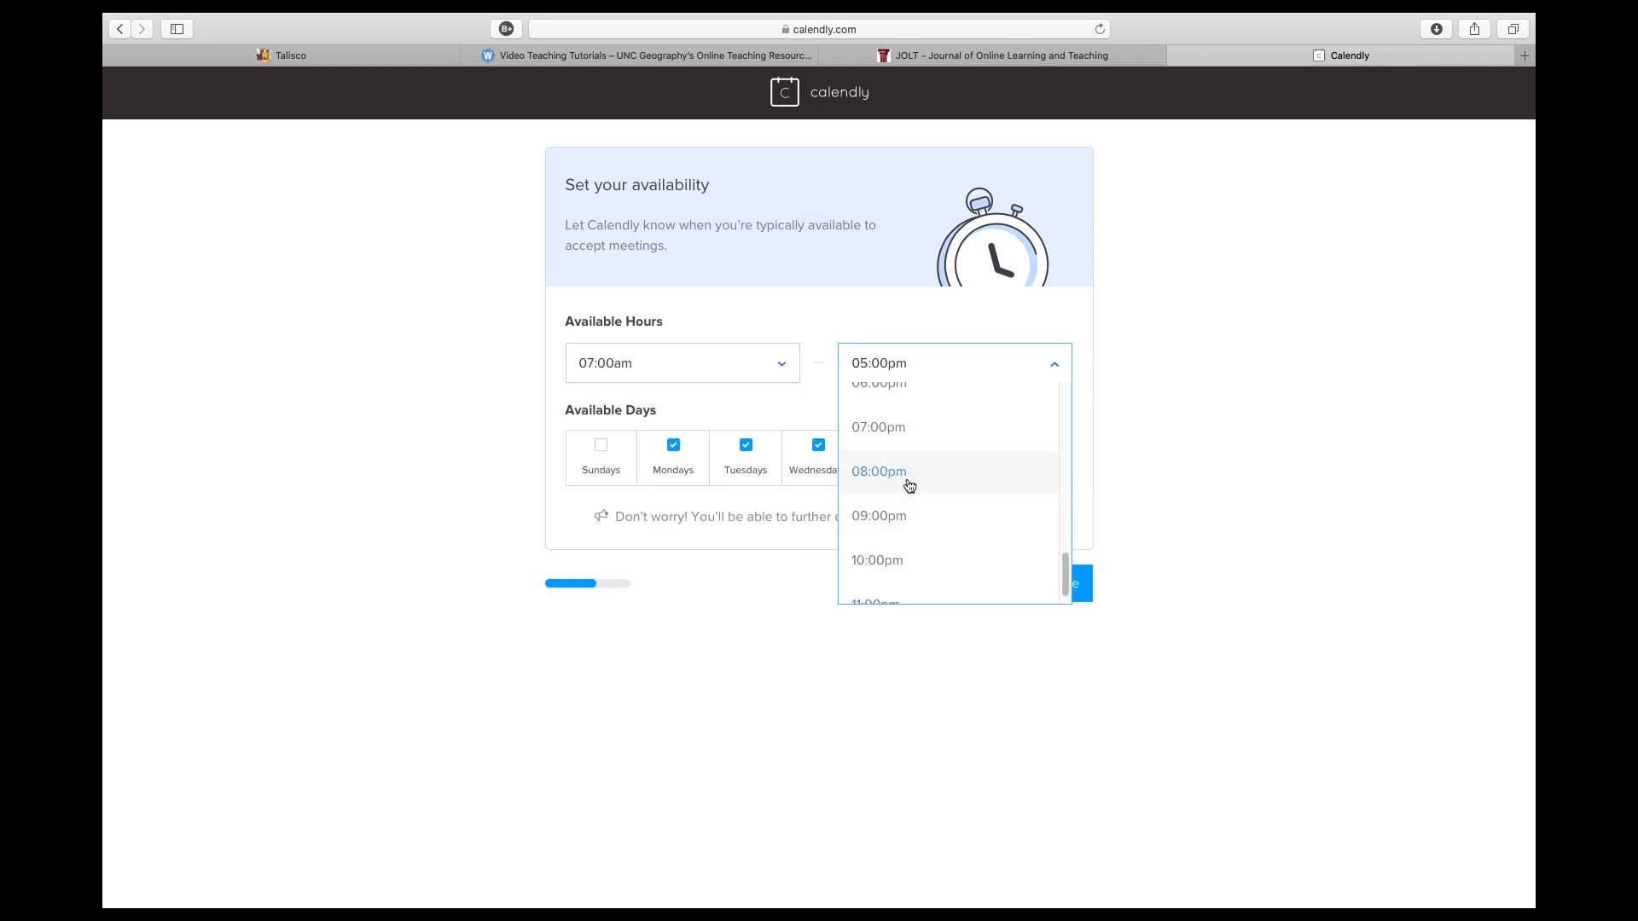
{"action": "left_click", "coordinate": [909, 485]}
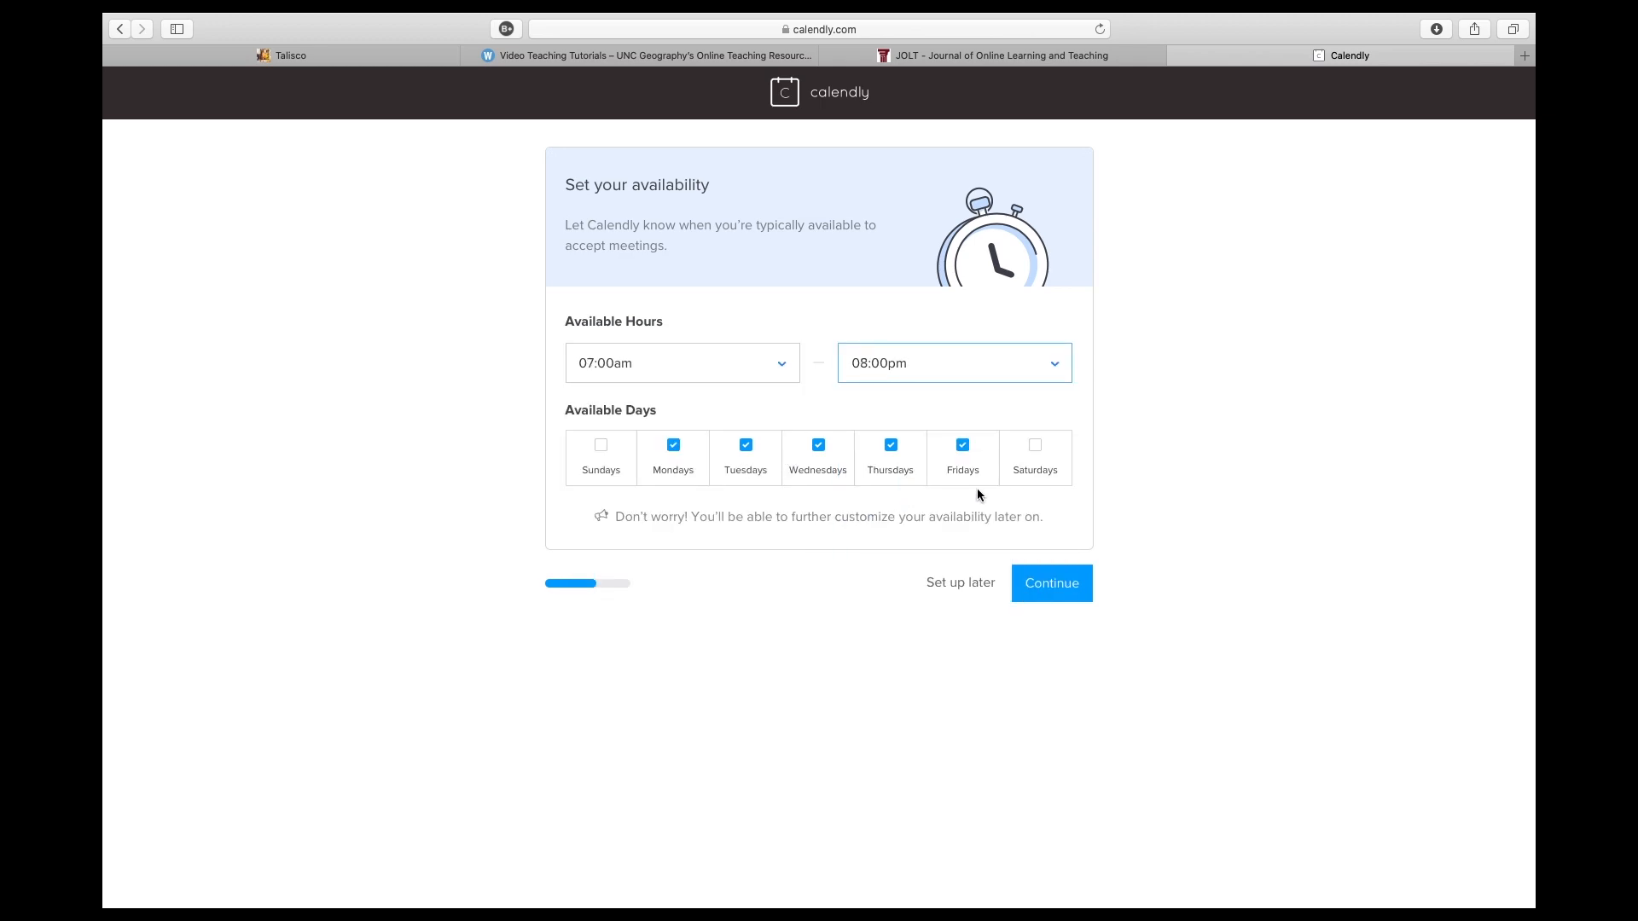
- Limit the available days to Tuesdays and Thursdays and continue the account setup
{"action": "left_click", "coordinate": [673, 453]}
{"action": "left_click", "coordinate": [745, 459]}
{"action": "left_click", "coordinate": [902, 456]}
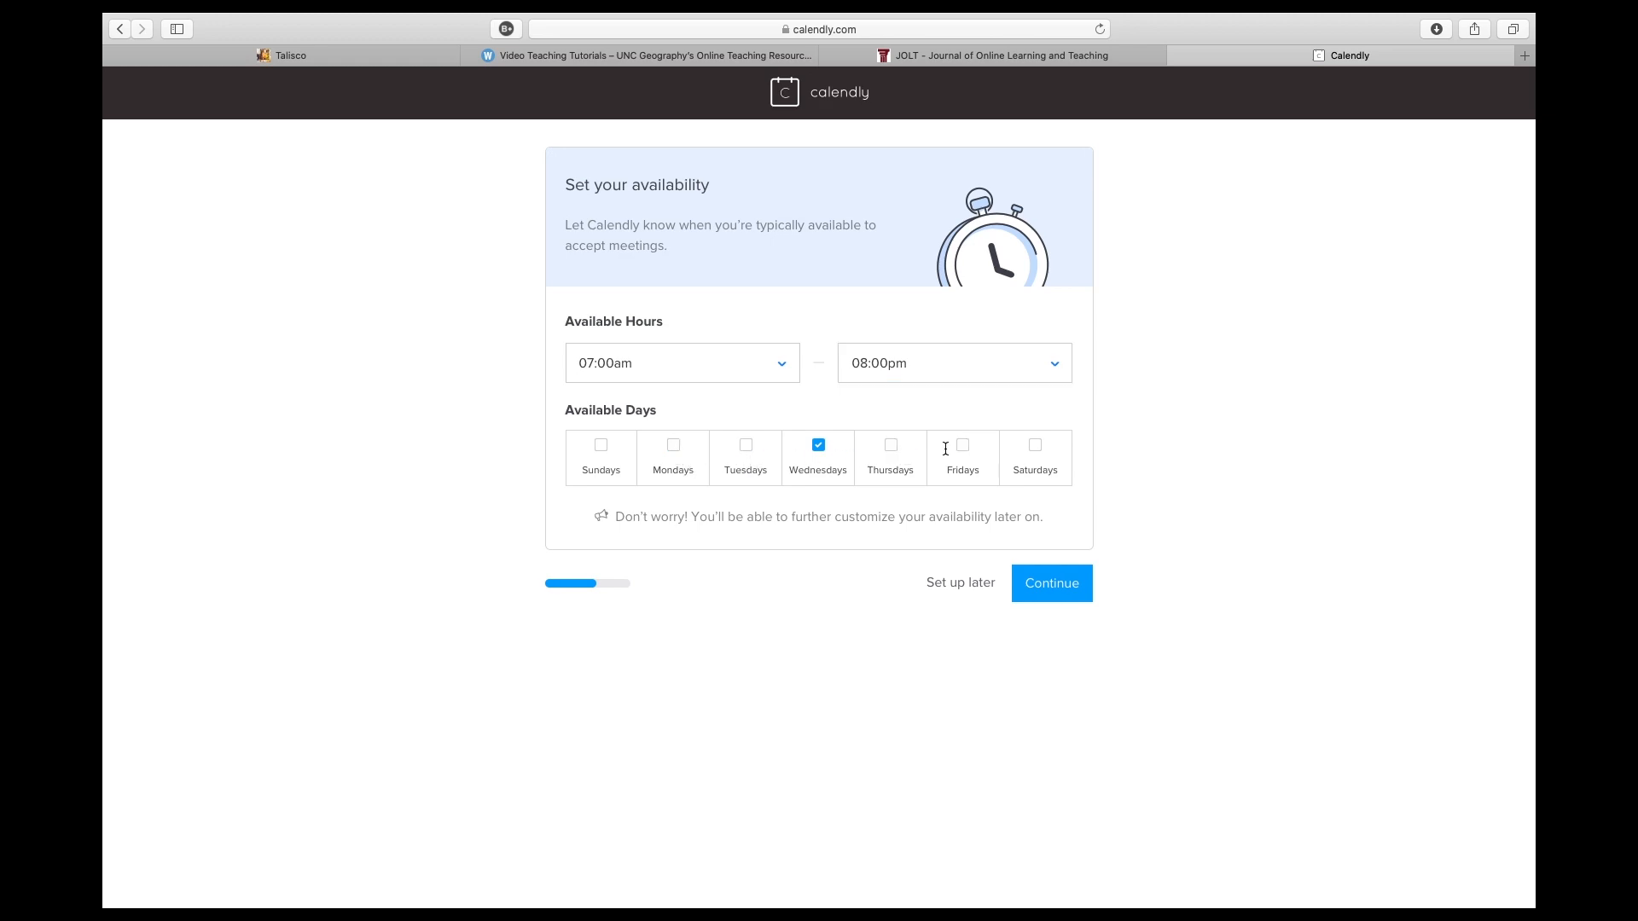
{"action": "left_click", "coordinate": [824, 456]}
{"action": "left_click", "coordinate": [891, 459]}
{"action": "left_click", "coordinate": [742, 461]}
{"action": "left_click", "coordinate": [1047, 595]}
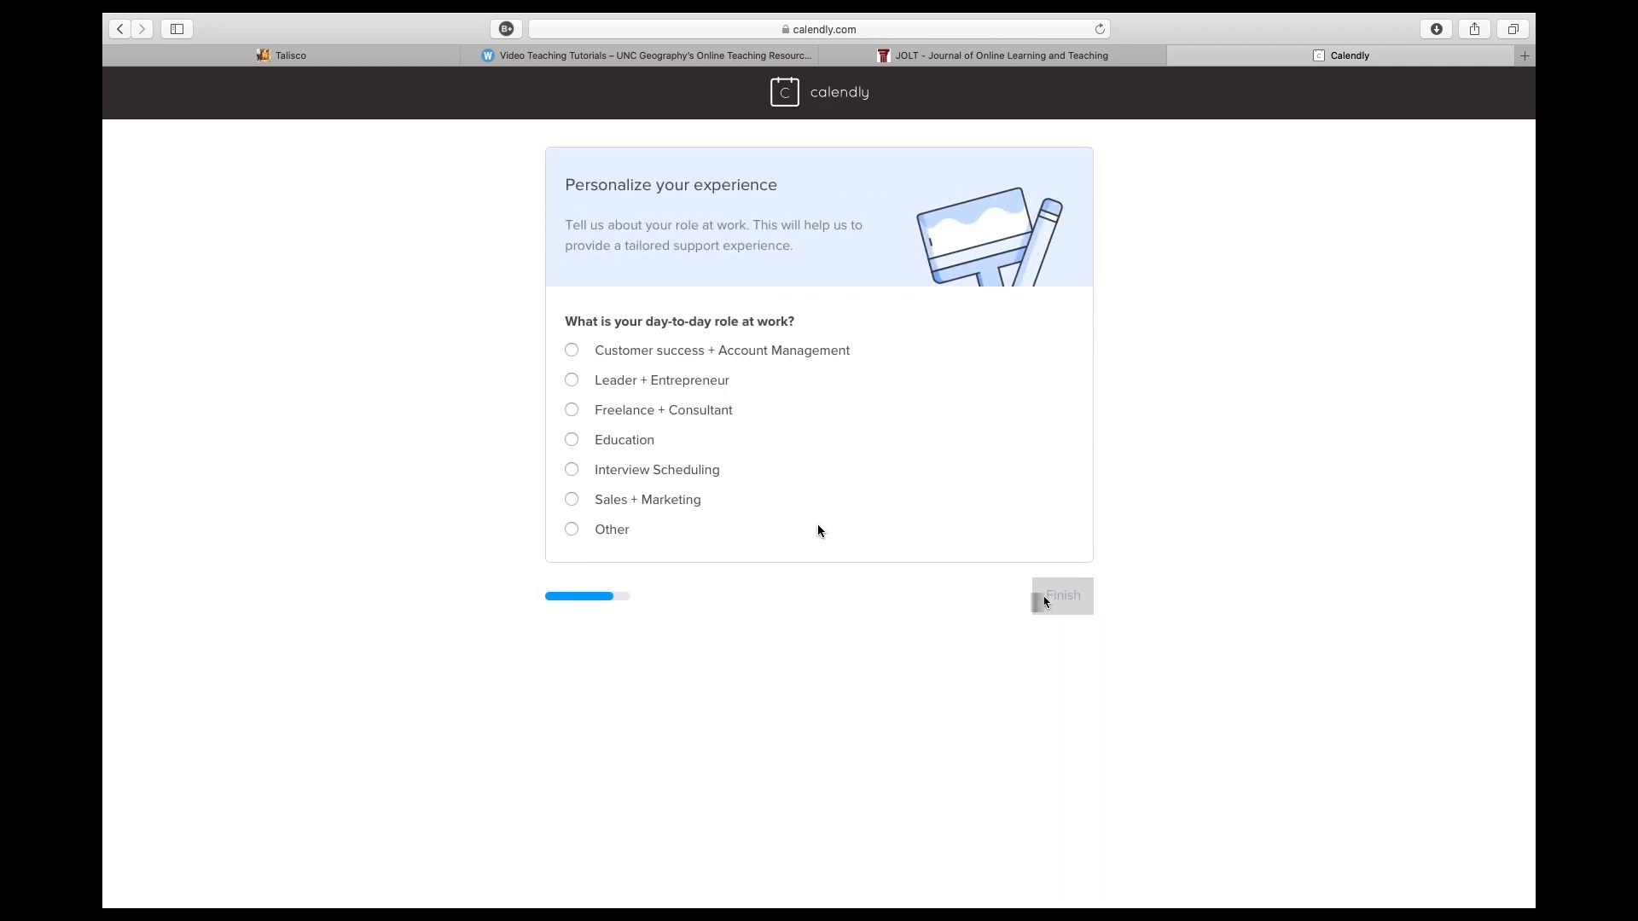
- Choose Education as the day-to-day role at work and finish the account setup
{"action": "left_click", "coordinate": [606, 450]}
{"action": "left_click", "coordinate": [1060, 613]}
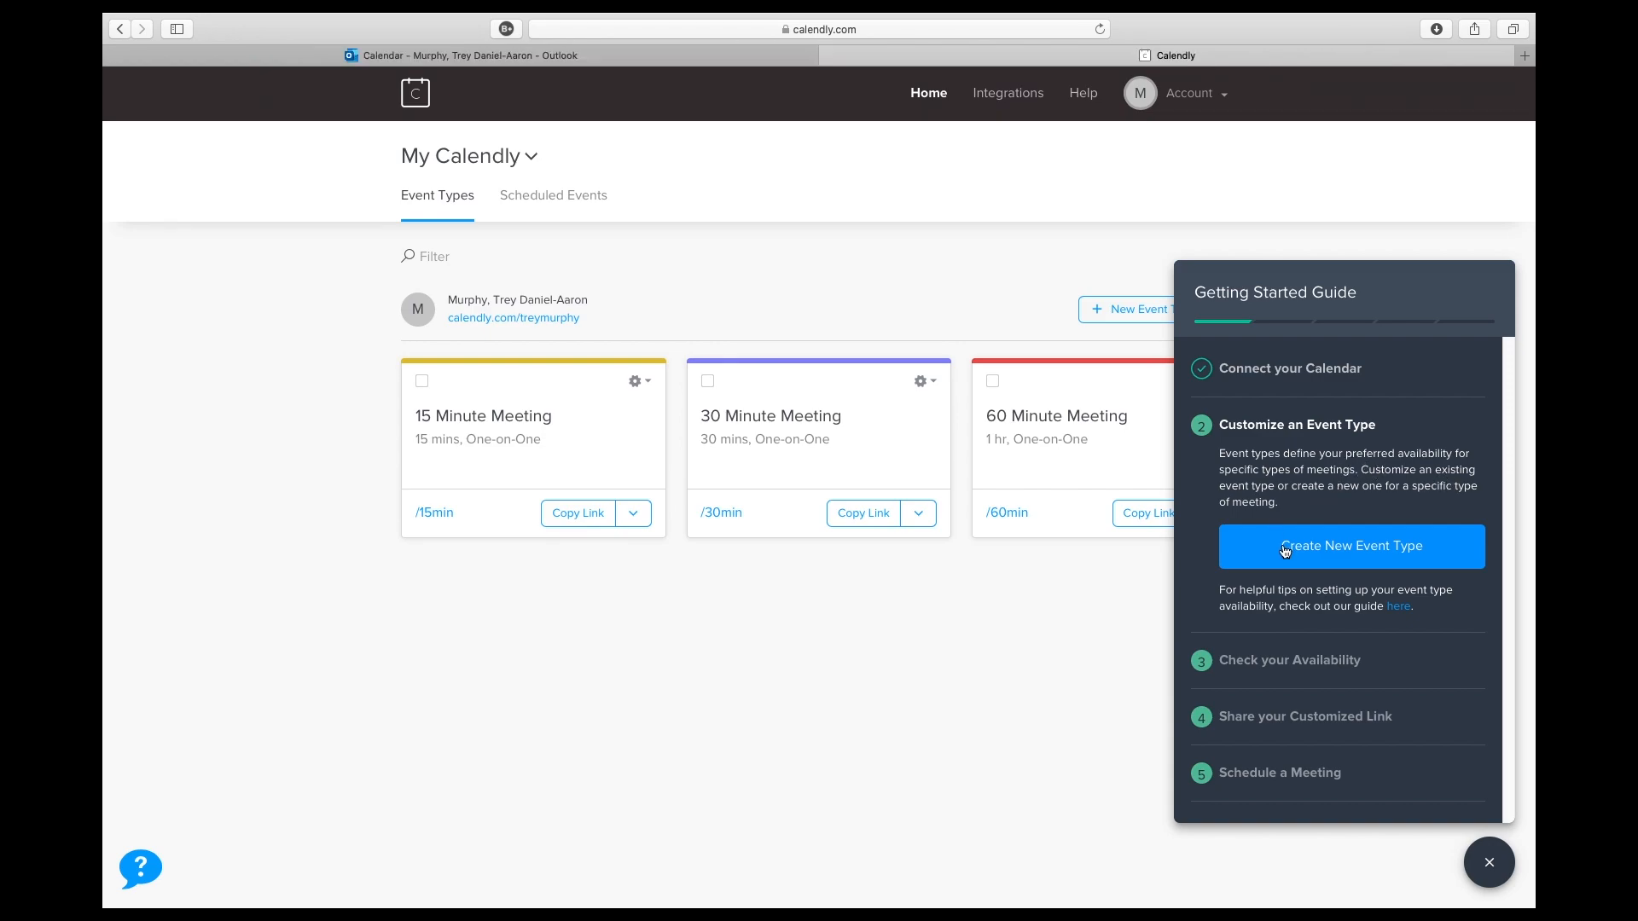
- Start a one-on-one event type named "Office Hours for Geography 110" with Zoom as its location
{"action": "left_click", "coordinate": [1280, 546]}
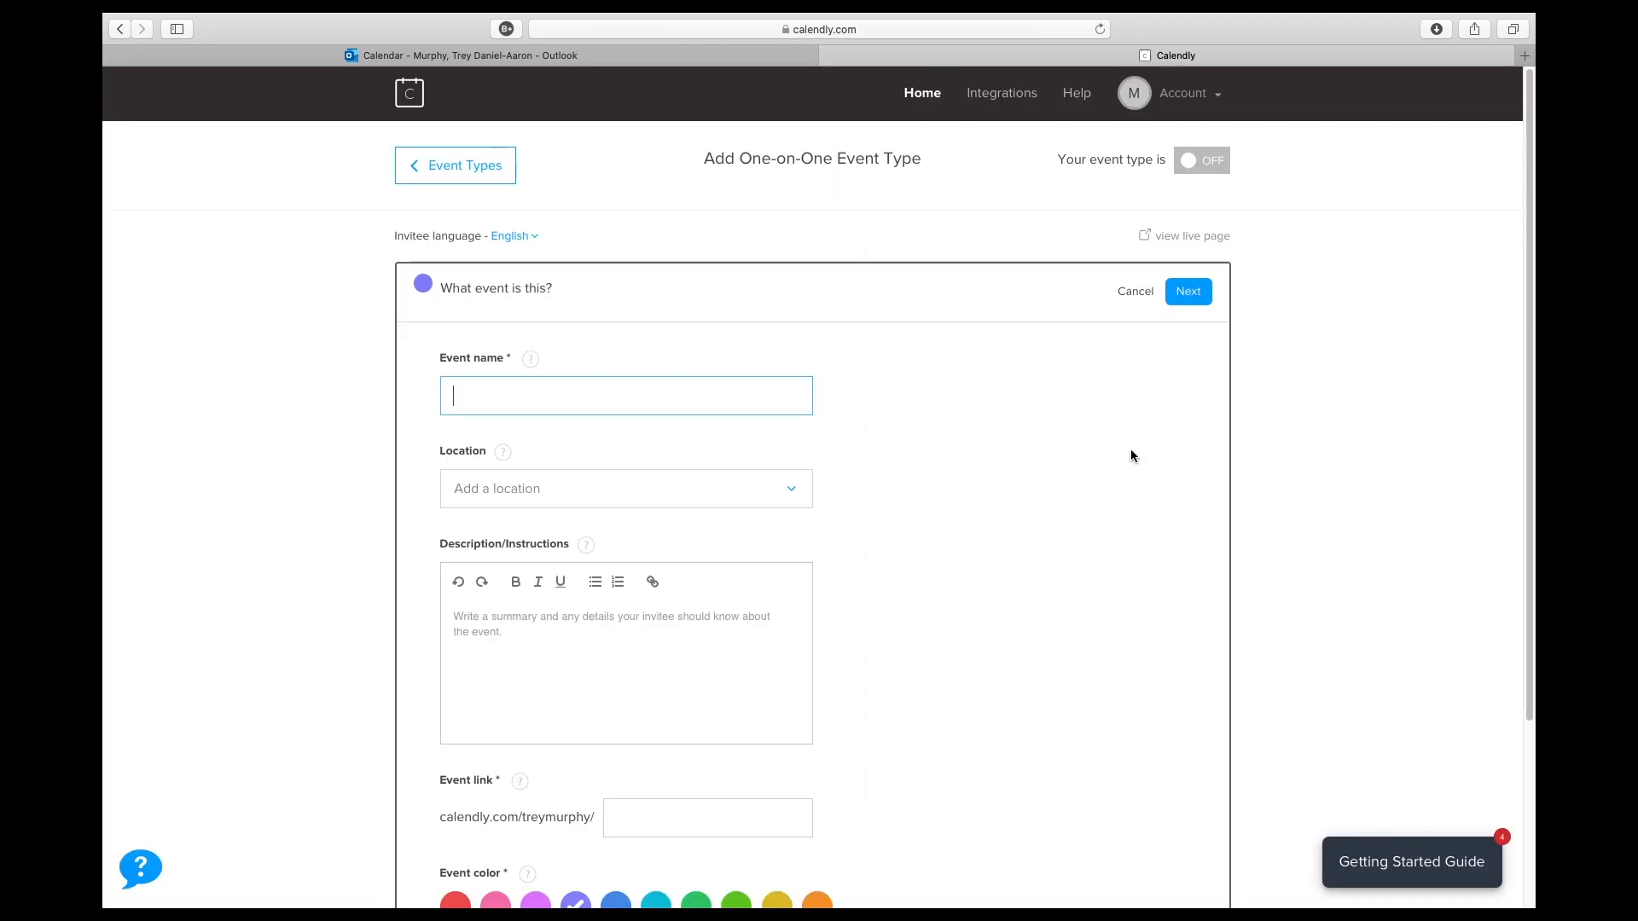
{"action": "type", "text": "O"}
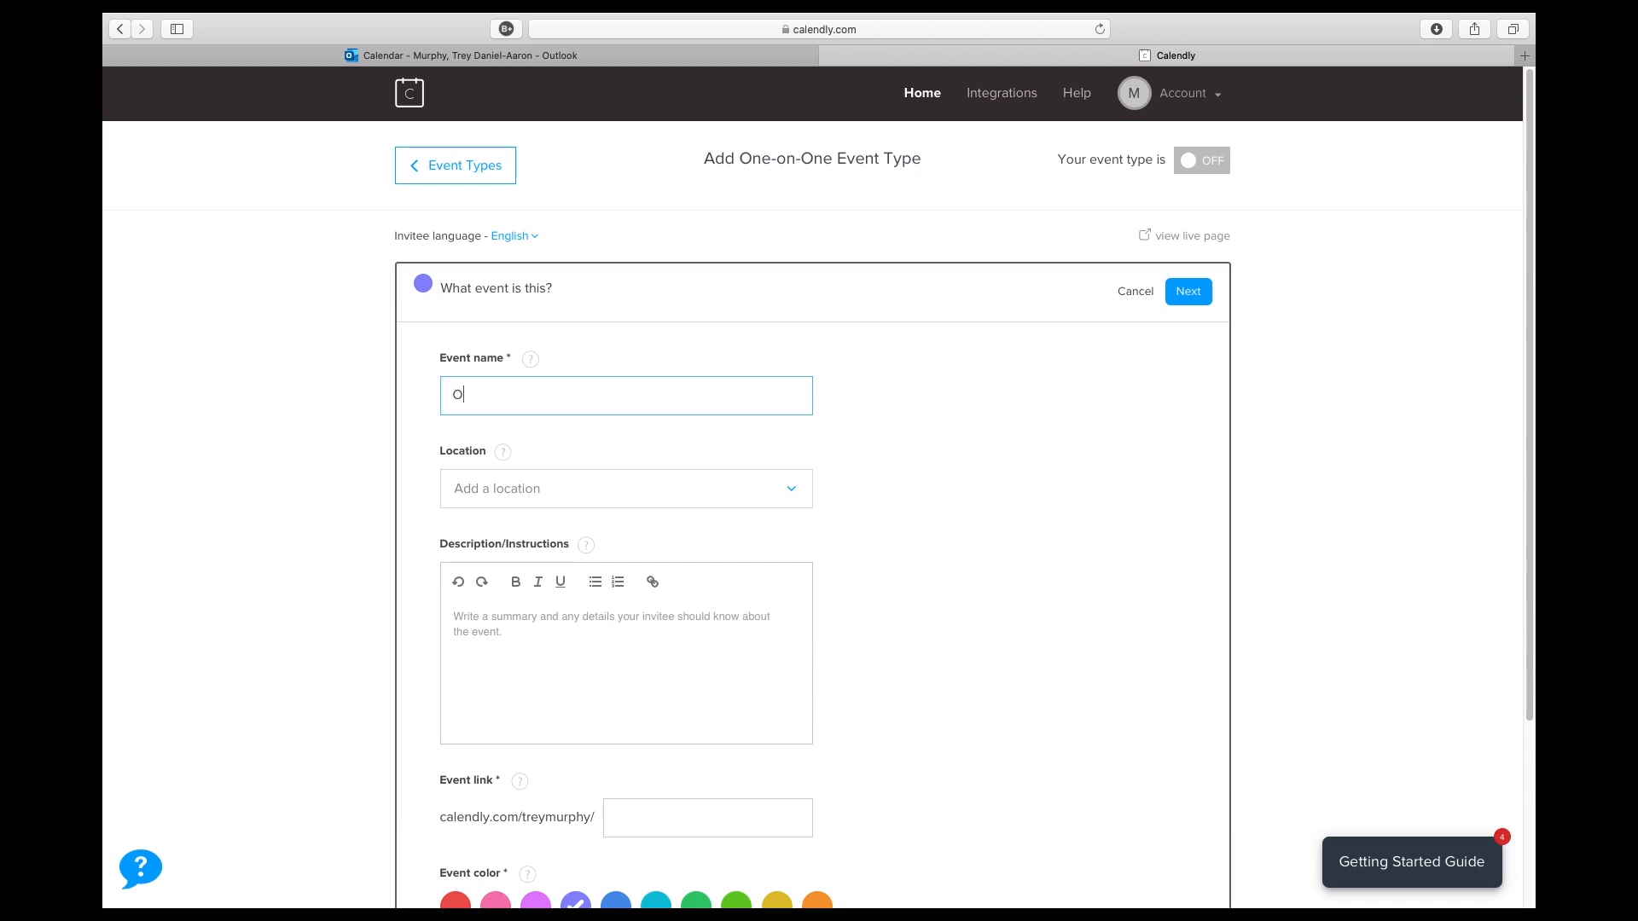
{"action": "type", "text": "ffice Hours for Geography 110"}
{"action": "left_click", "coordinate": [663, 497]}
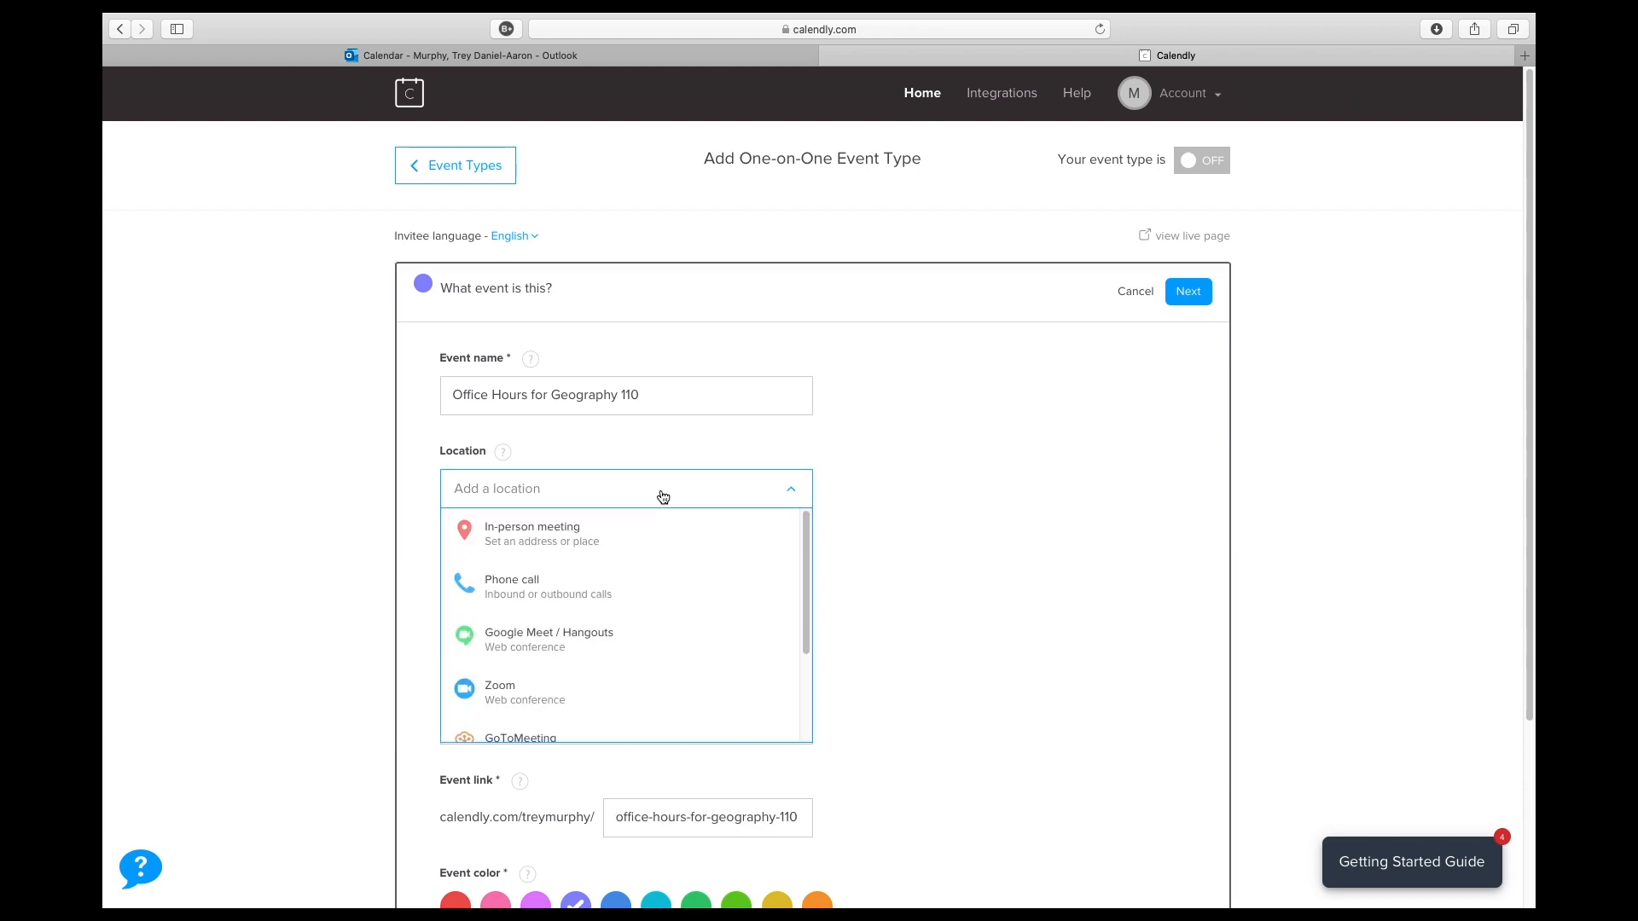
{"action": "left_click", "coordinate": [620, 694]}
- Write the event description "Here are the office hours for Geography 110" and review the remaining event details
{"action": "scroll", "coordinate": [923, 580], "scroll_direction": "down", "scroll_amount": 2}
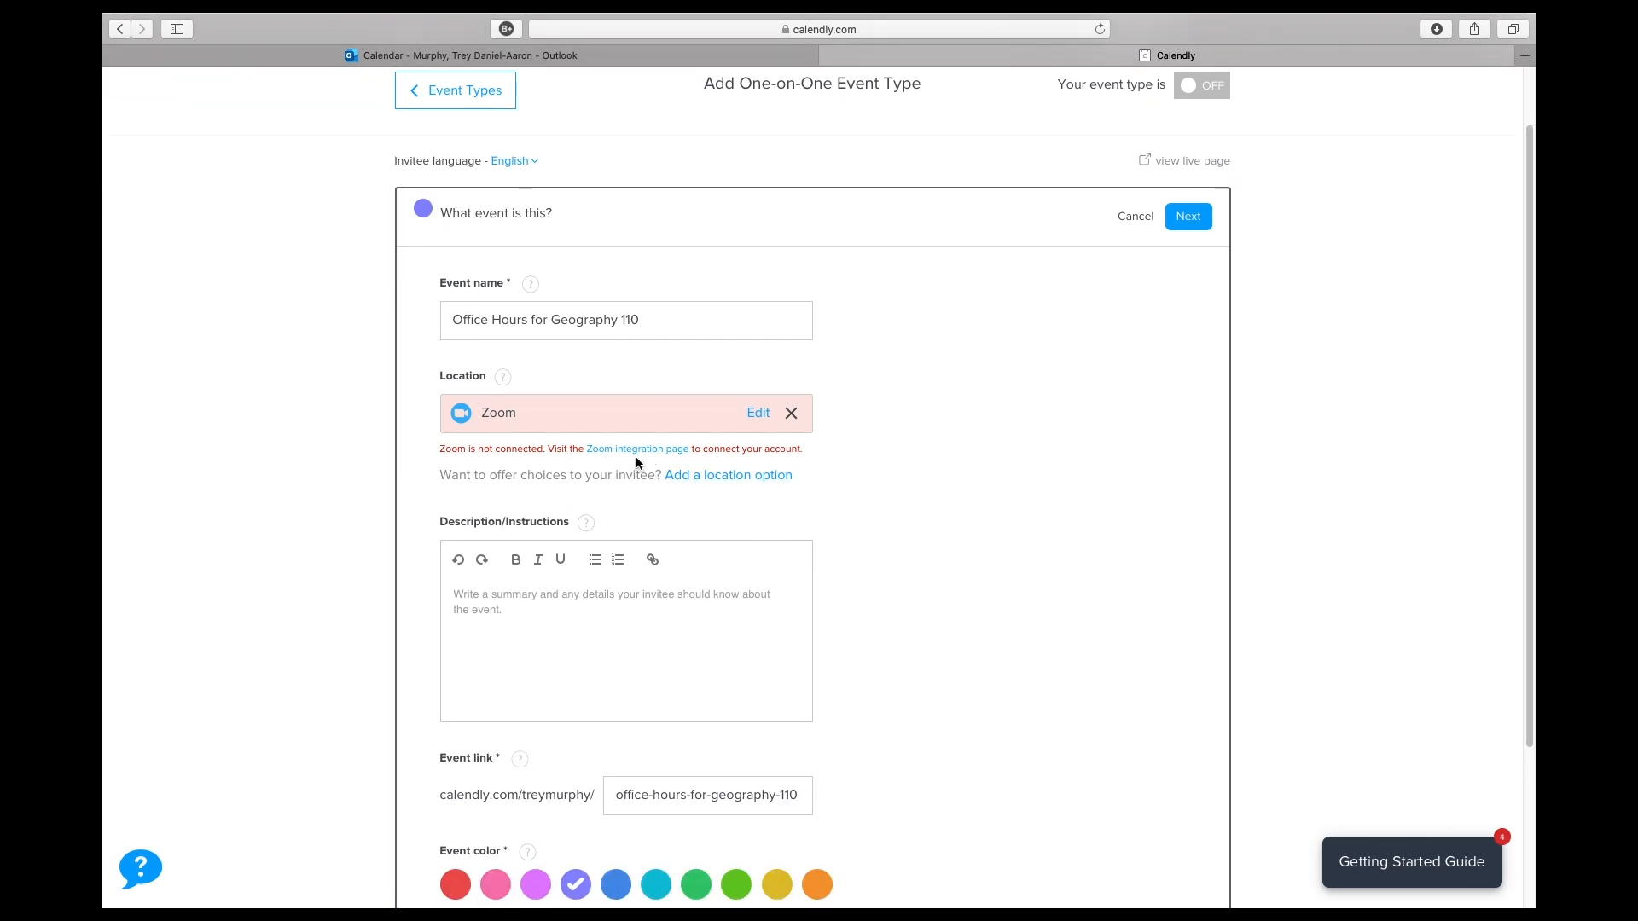
{"action": "type", "text": "Here "}
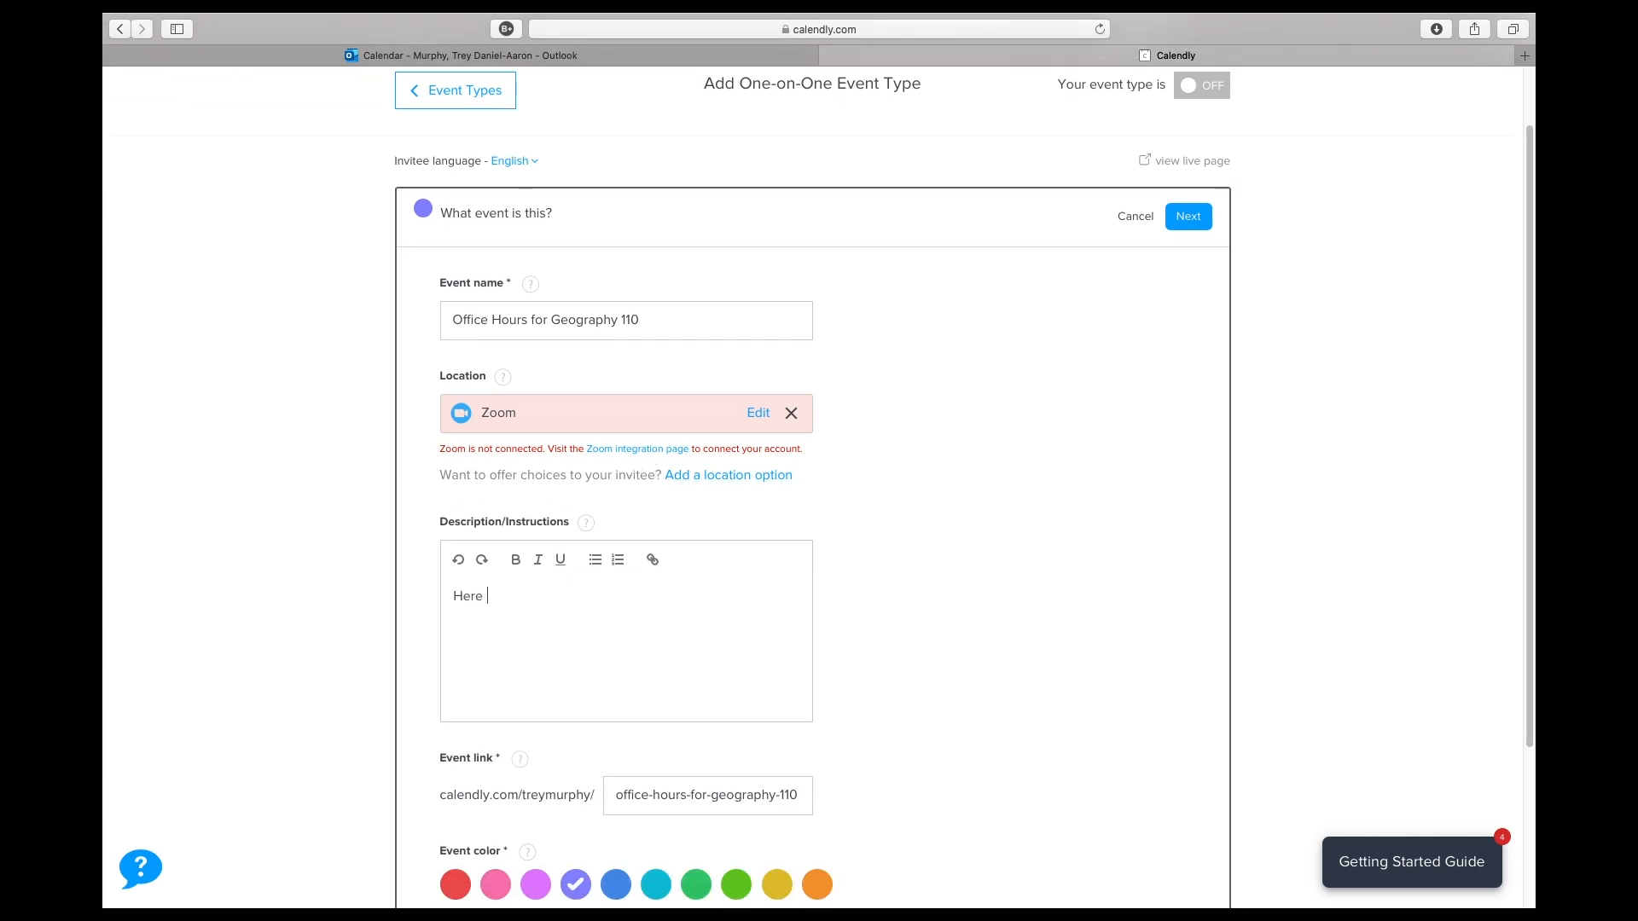
{"action": "type", "text": "are the office hours for Geography 110"}
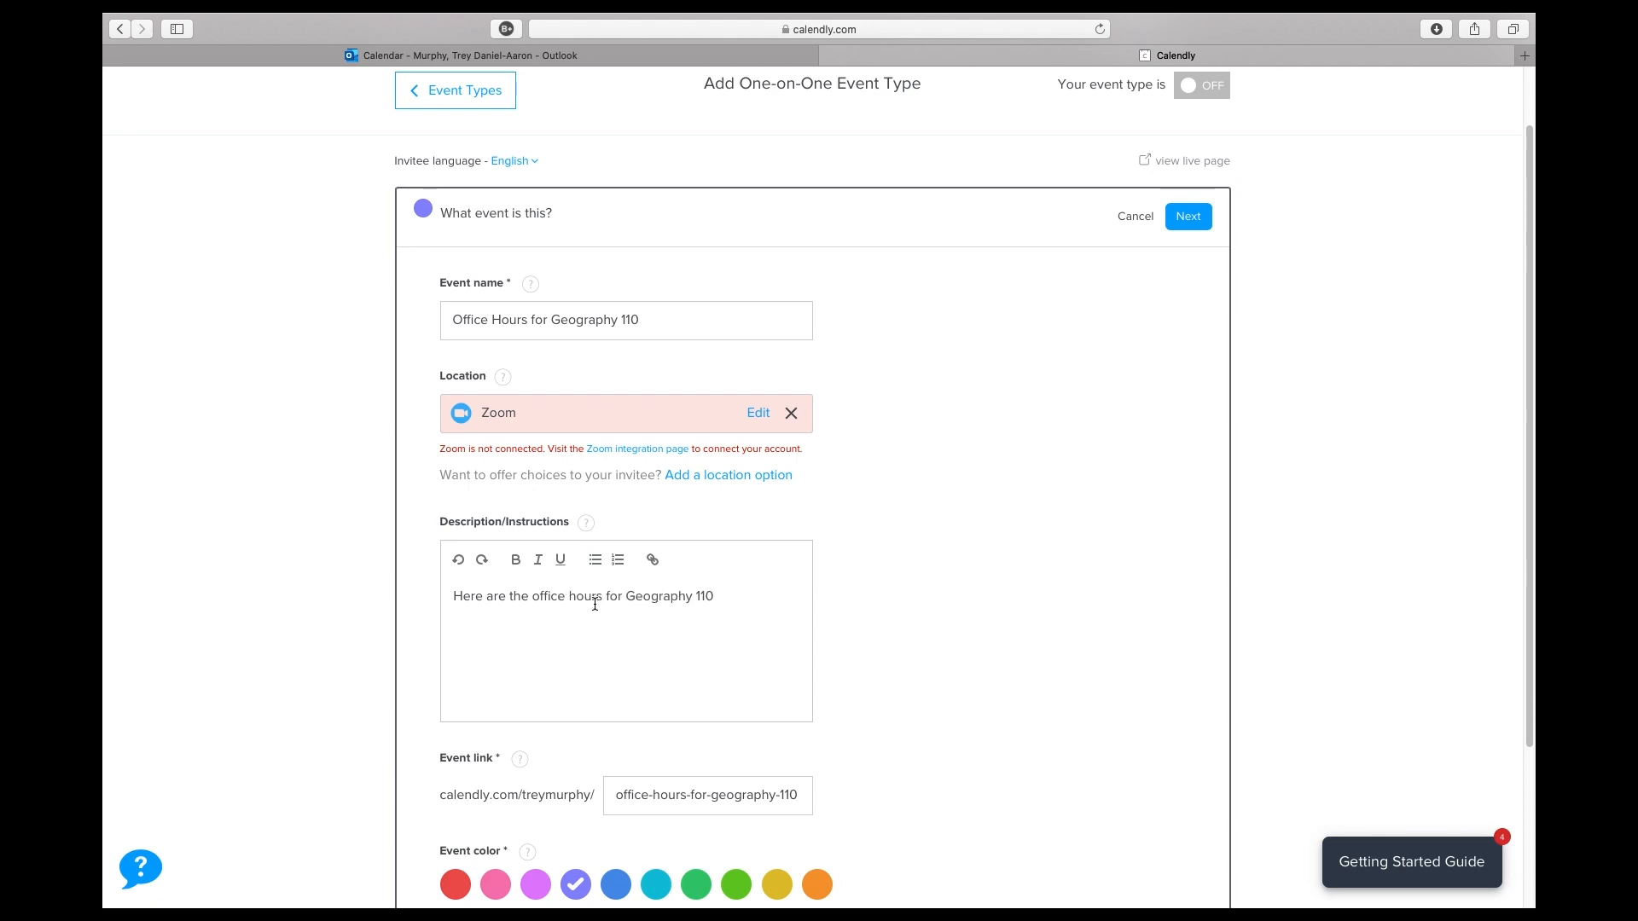
{"action": "scroll", "coordinate": [932, 691], "scroll_direction": "down", "scroll_amount": 3}
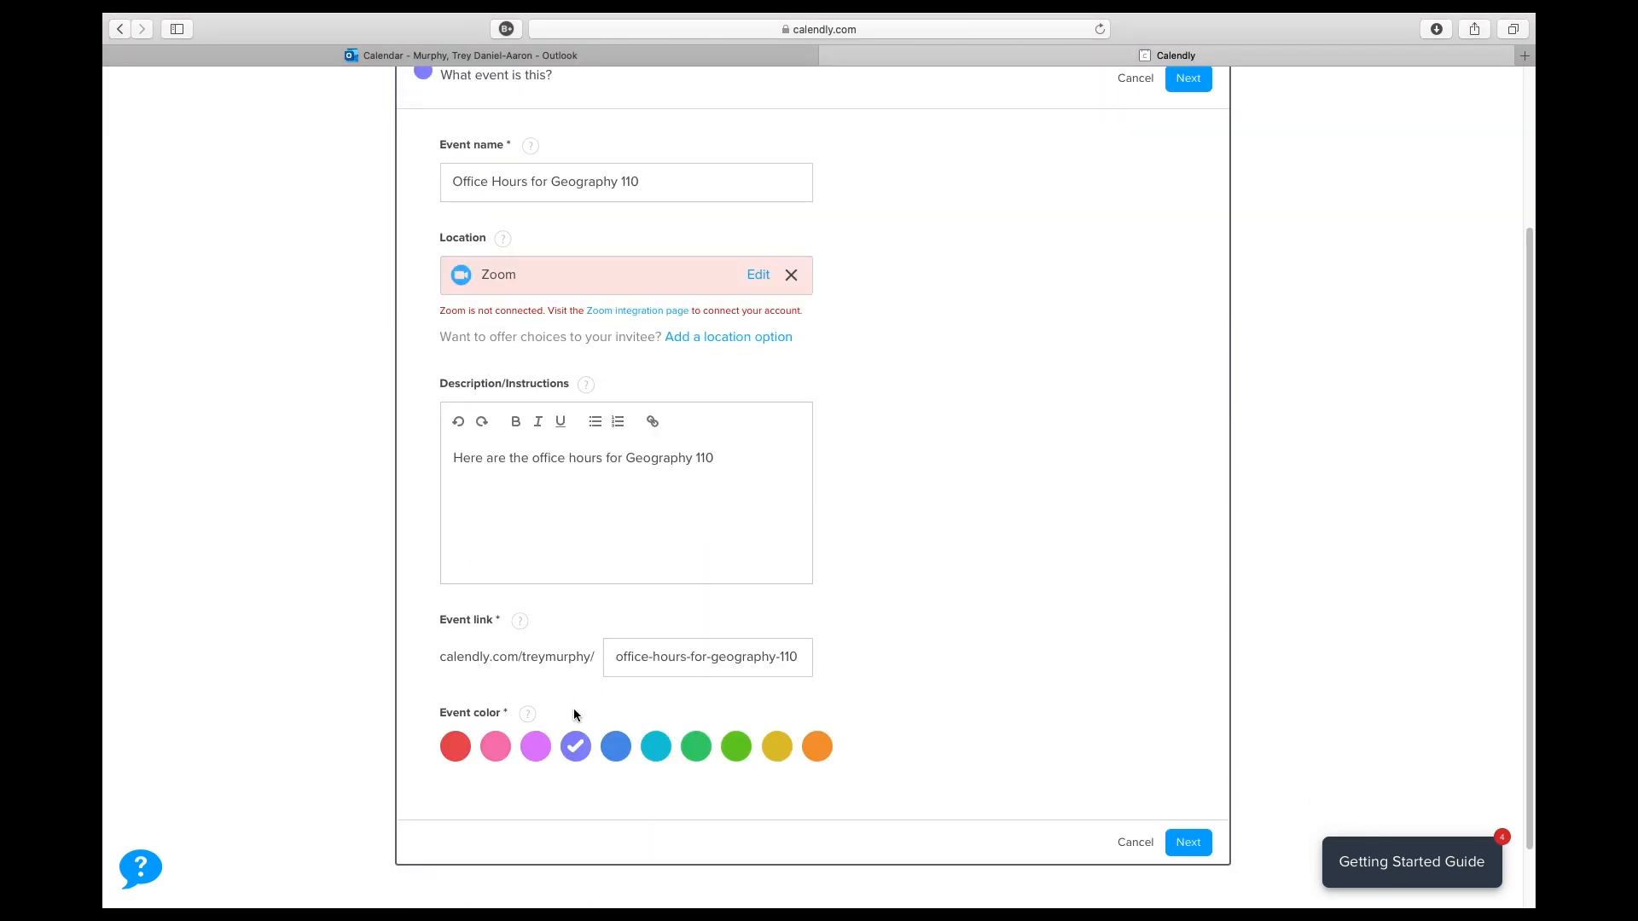
{"action": "scroll", "coordinate": [685, 410], "scroll_direction": "up", "scroll_amount": 1}
- Connect Zoom to the scheduling account by signing in through SSO with the company domain "unc" and authorizing access
{"action": "left_click", "coordinate": [638, 358]}
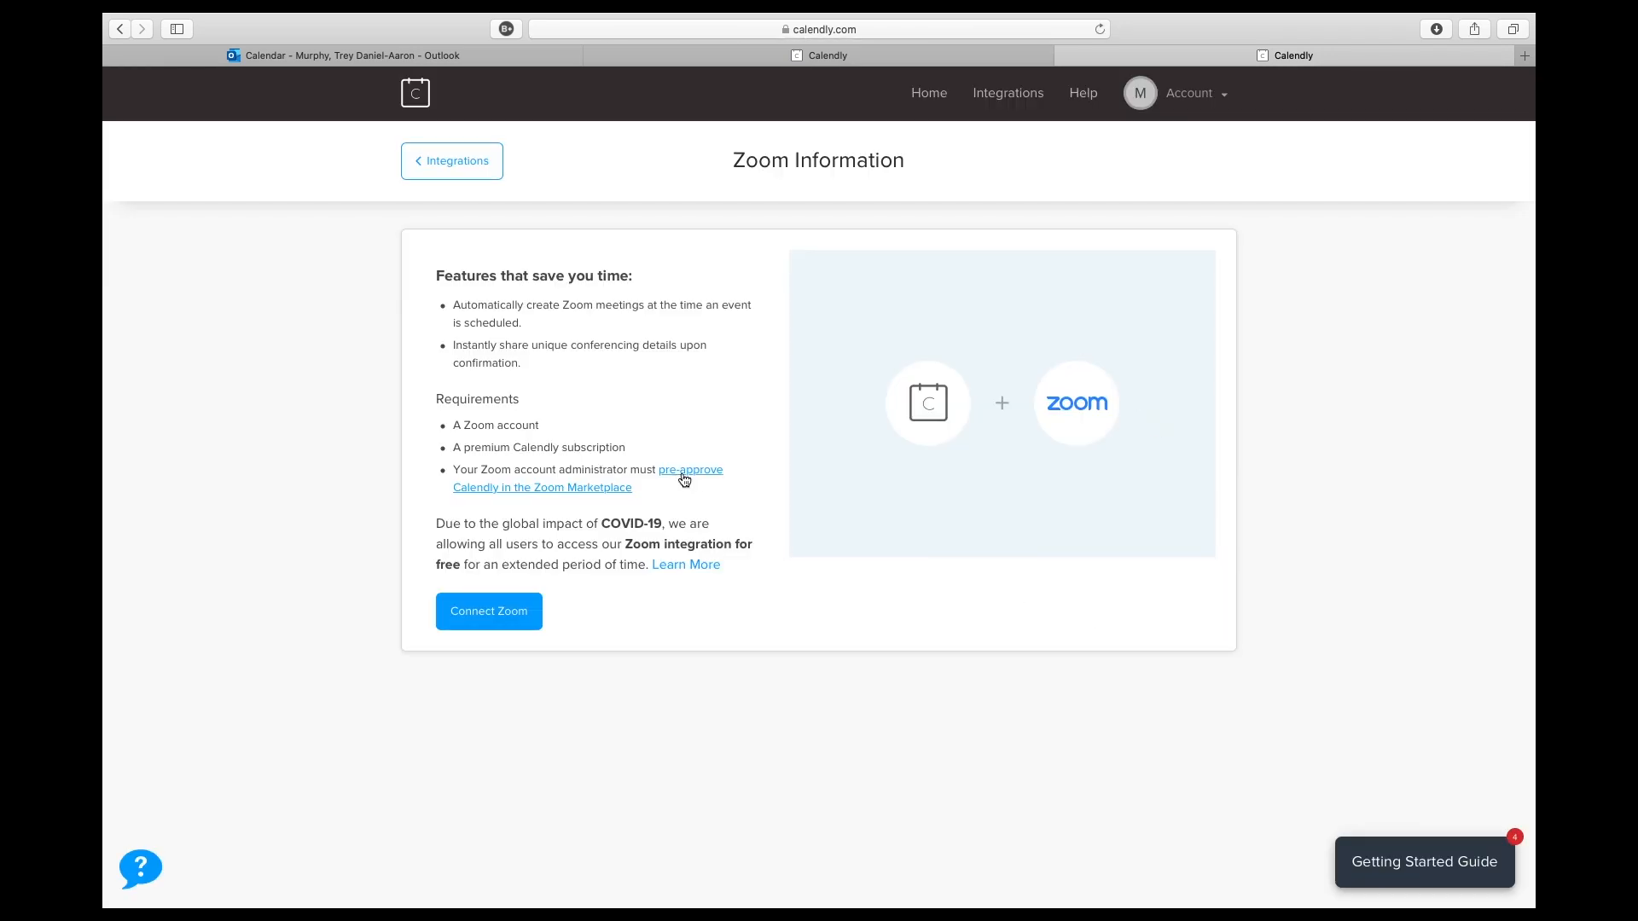
{"action": "left_click", "coordinate": [502, 613]}
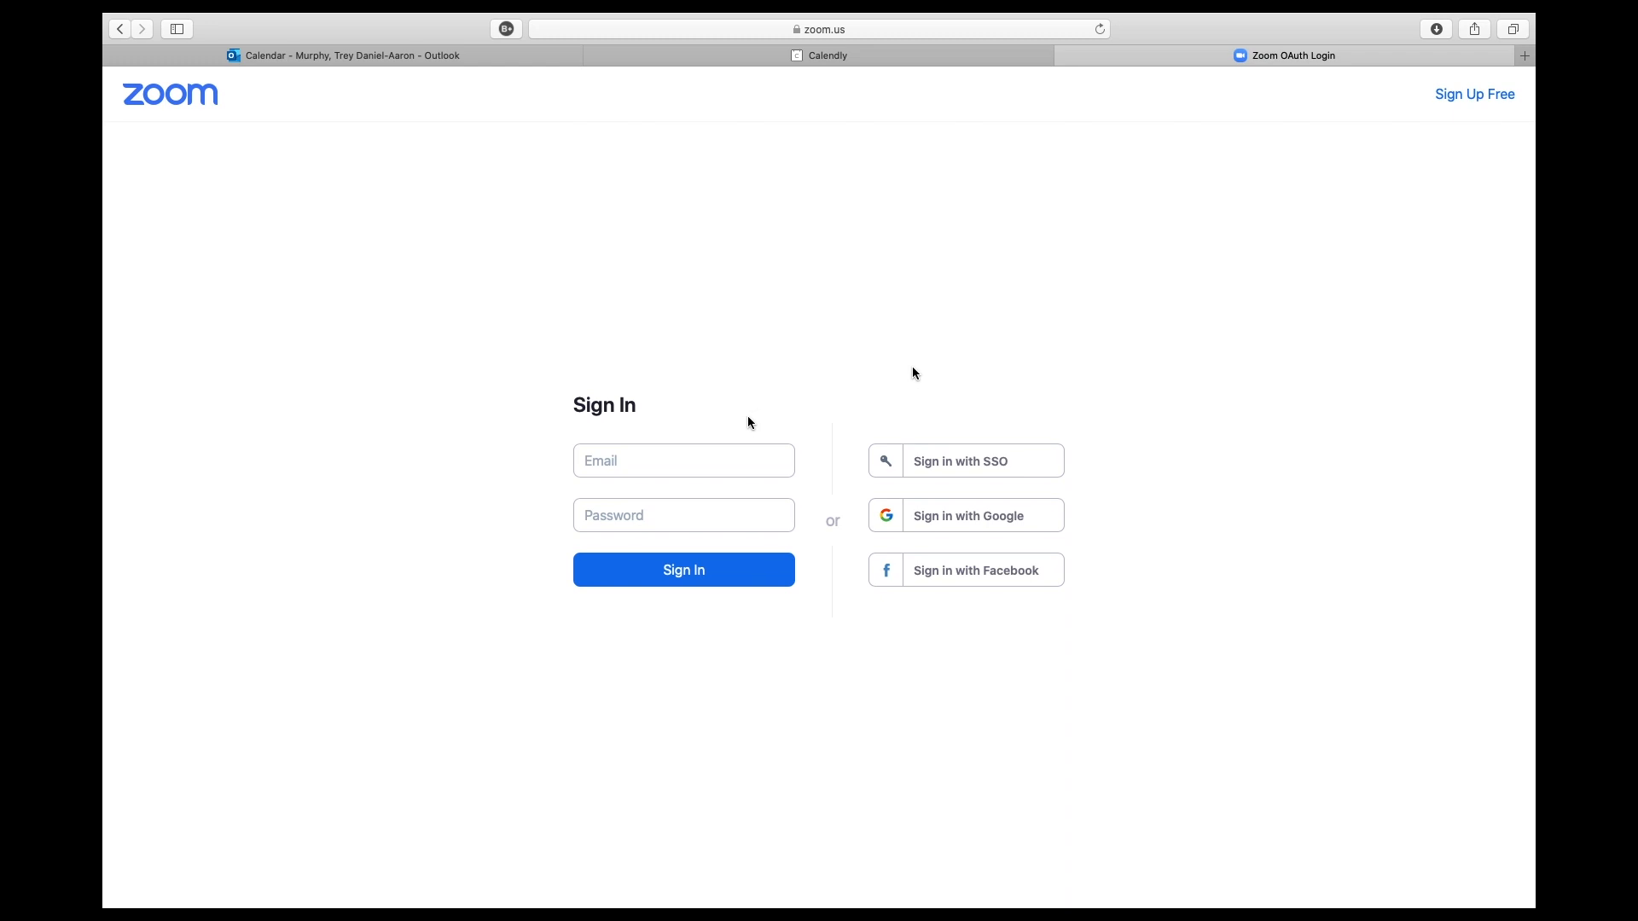
{"action": "left_click", "coordinate": [968, 463]}
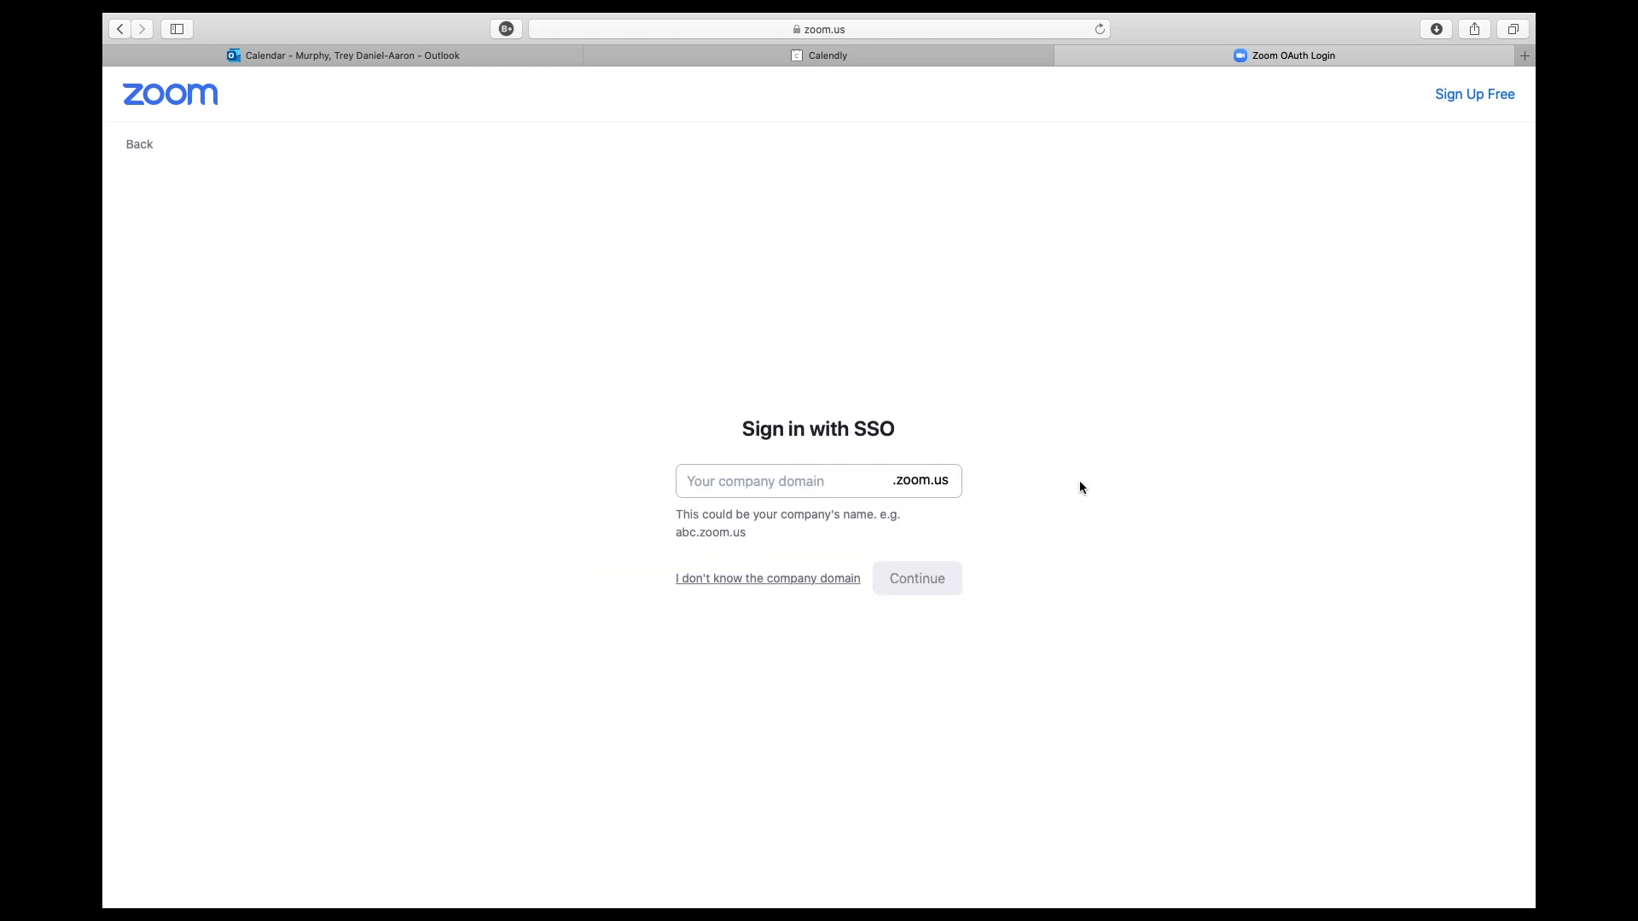
{"action": "left_click", "coordinate": [730, 481]}
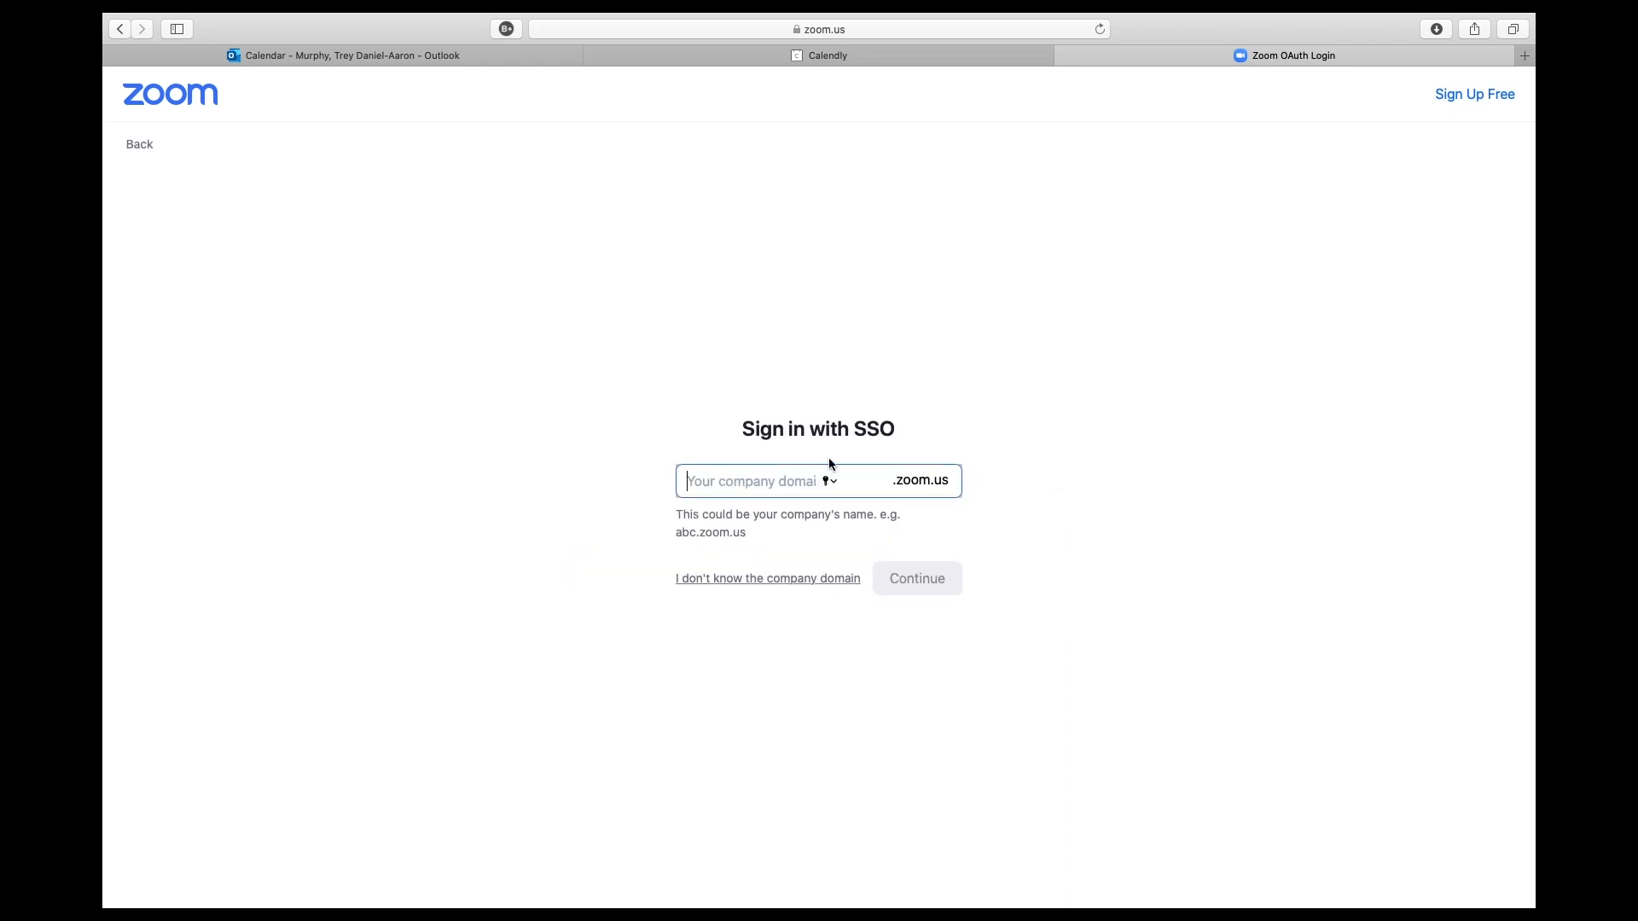
{"action": "type", "text": "unc"}
{"action": "key", "text": "Return"}
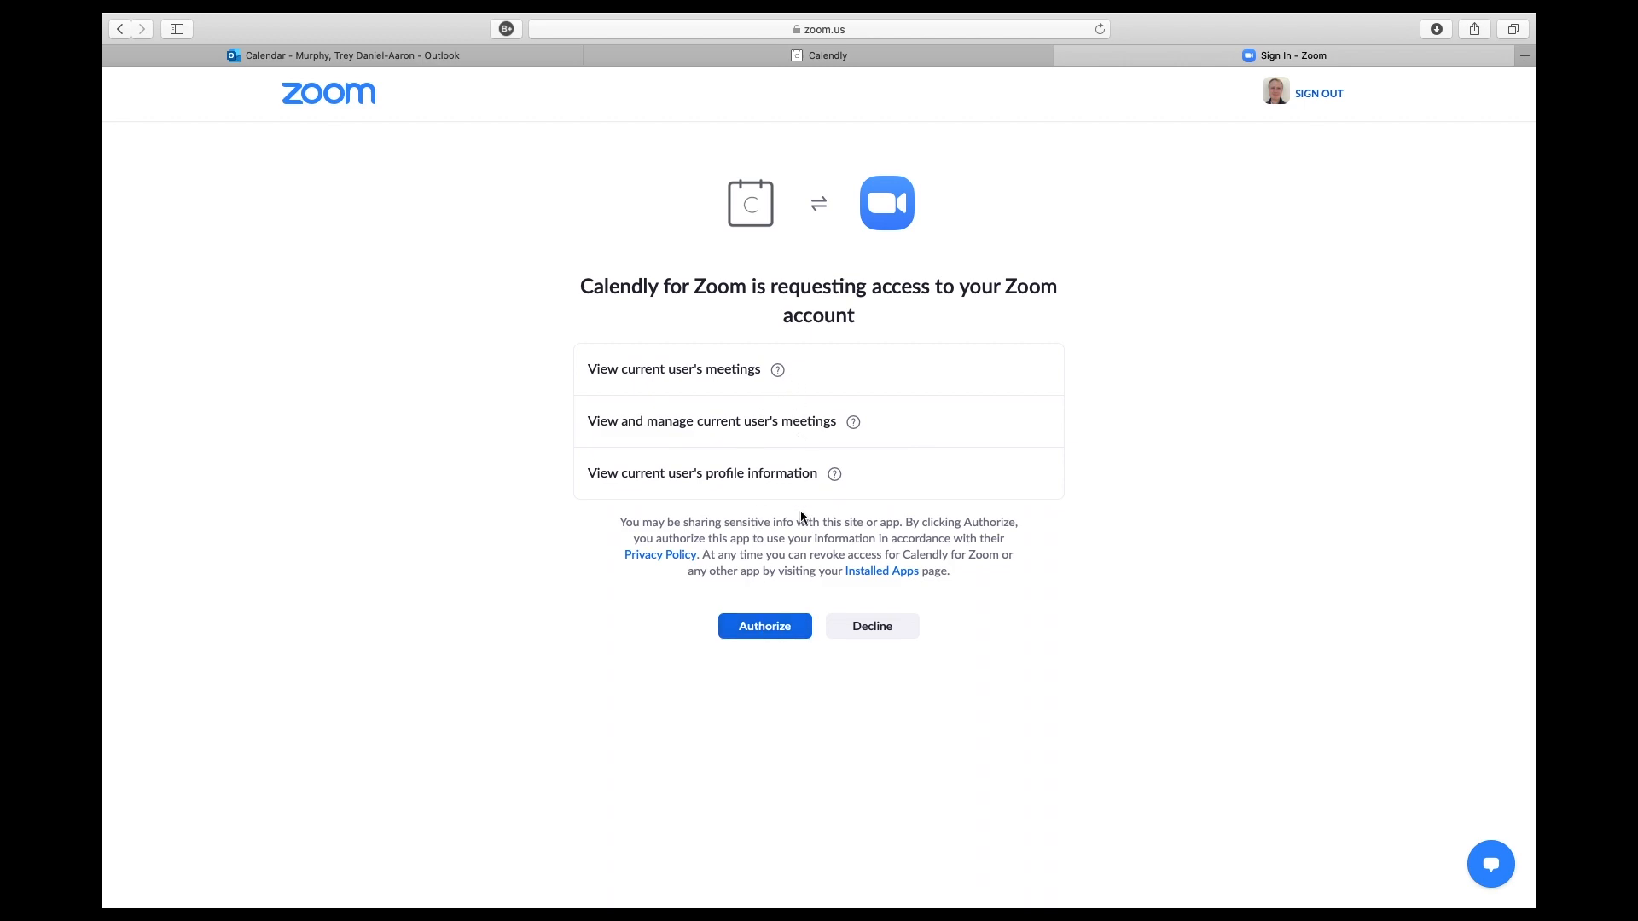
{"action": "left_click", "coordinate": [780, 631]}
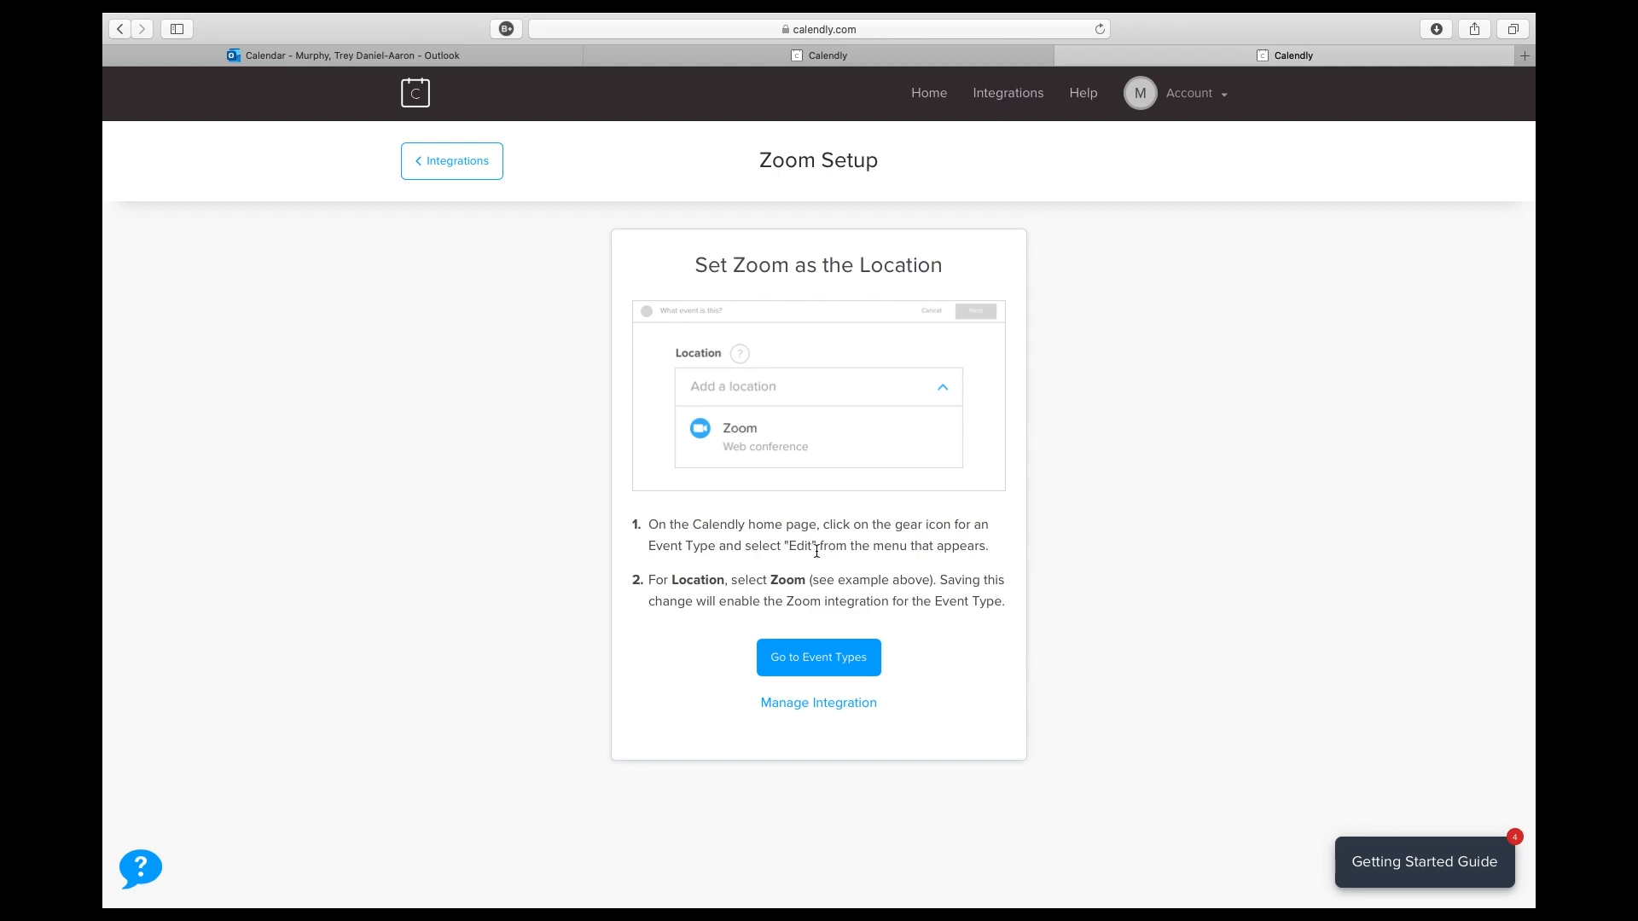
- Create a new one-on-one event type named "Office Hours for Geography 110" with Zoom as its location
{"action": "left_click", "coordinate": [805, 672]}
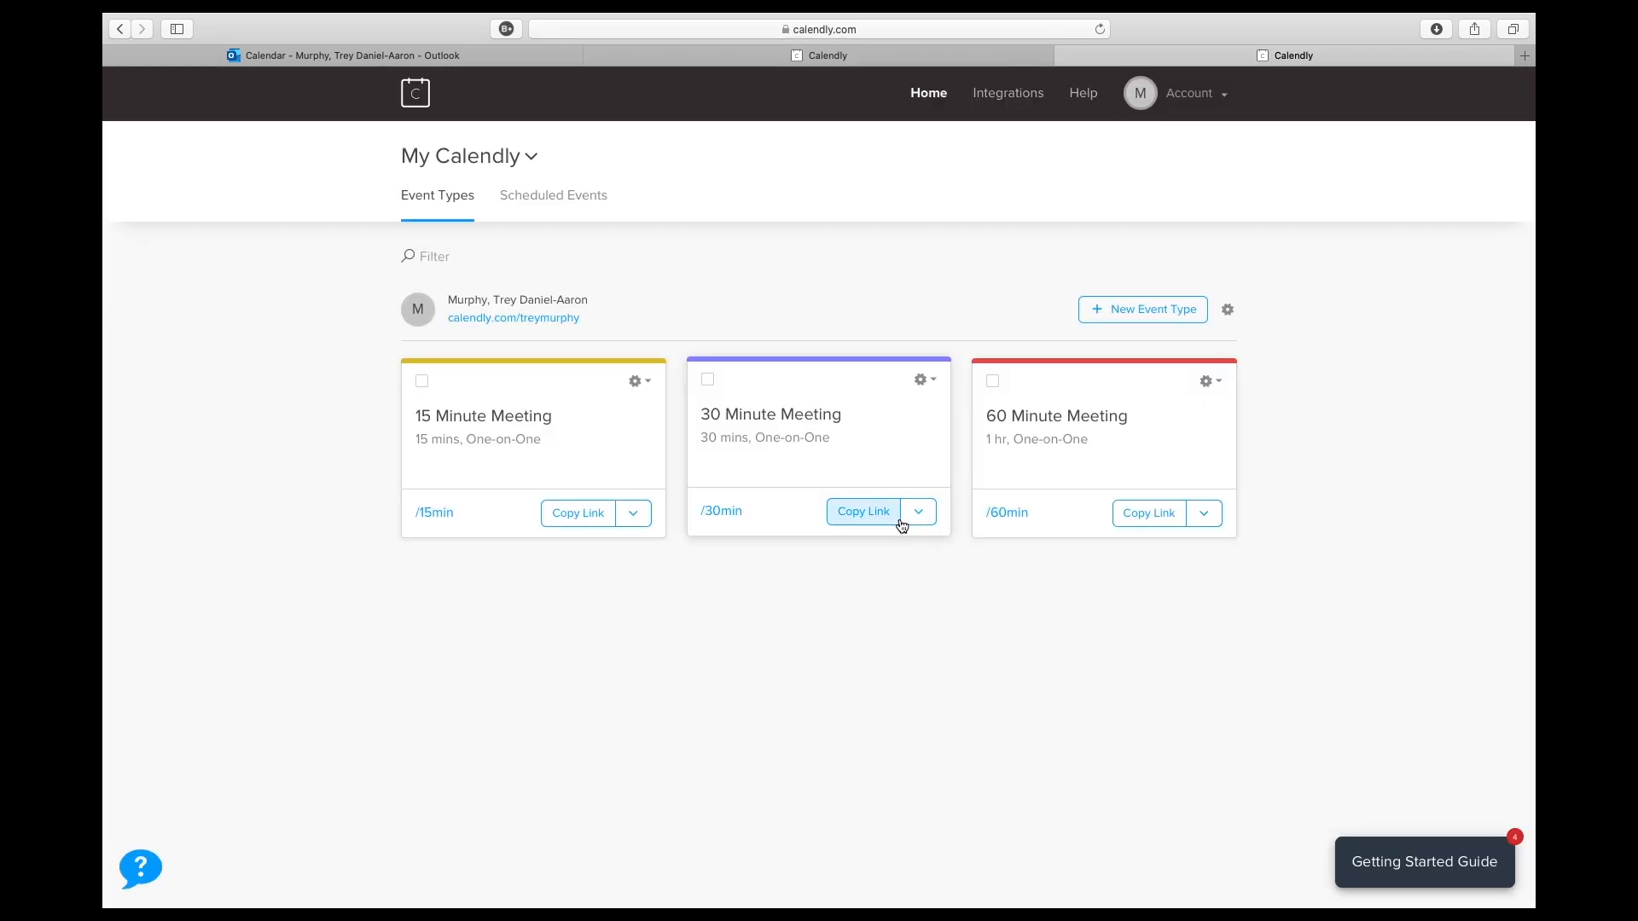
{"action": "left_click", "coordinate": [1127, 317]}
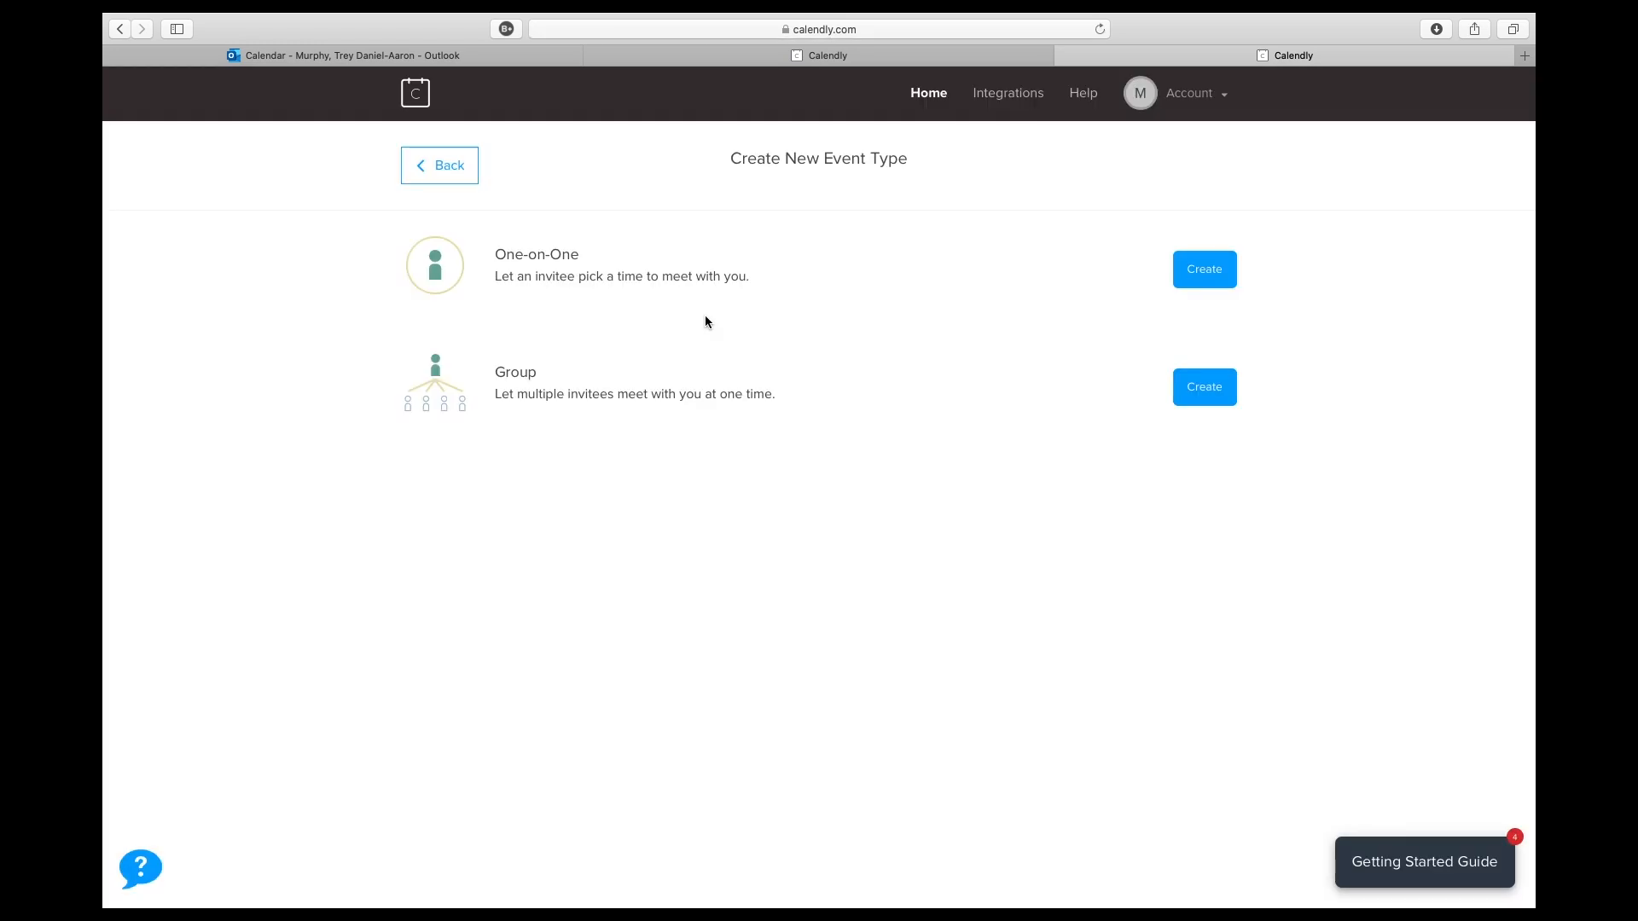
{"action": "left_click", "coordinate": [1206, 275]}
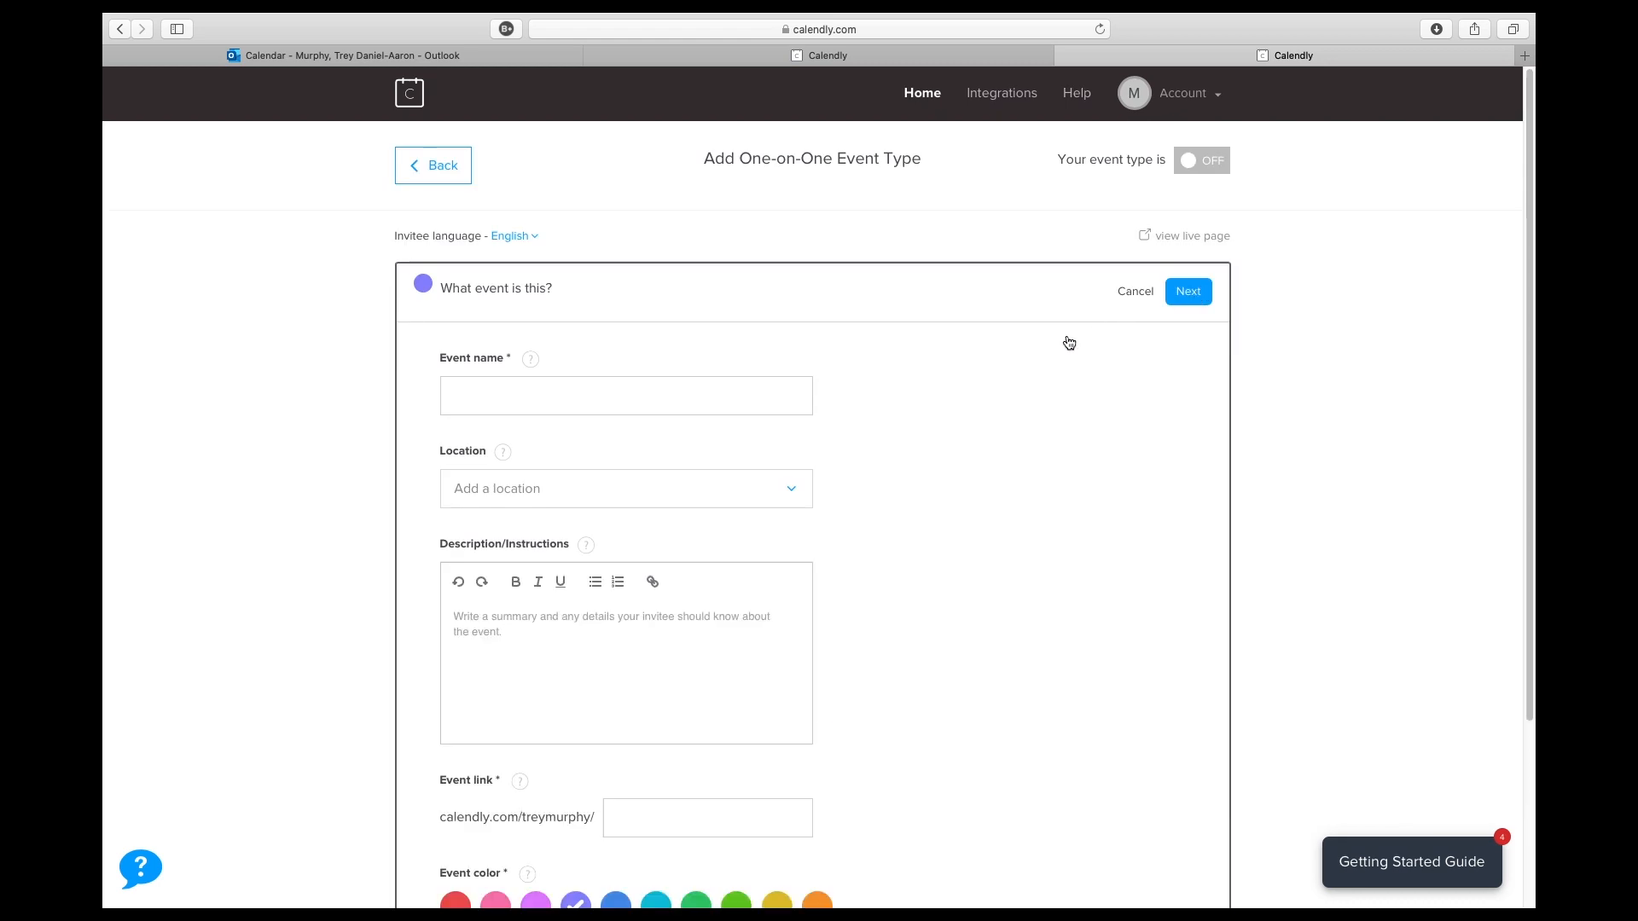
{"action": "scroll", "coordinate": [768, 366], "scroll_direction": "down", "scroll_amount": 3}
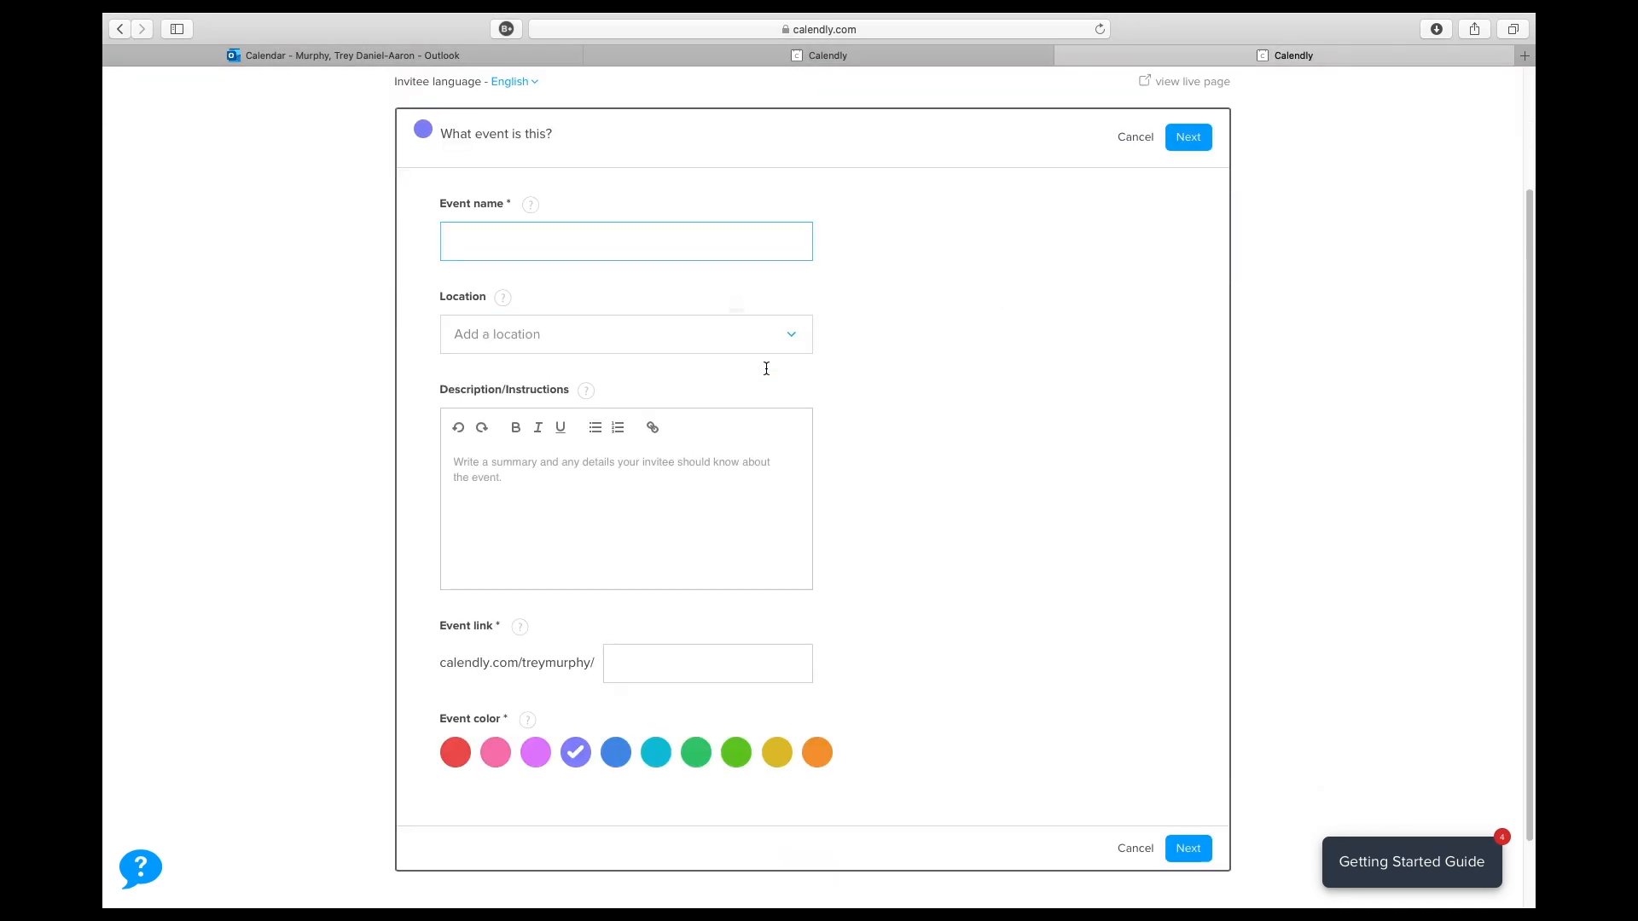
{"action": "scroll", "coordinate": [770, 374], "scroll_direction": "up", "scroll_amount": 2}
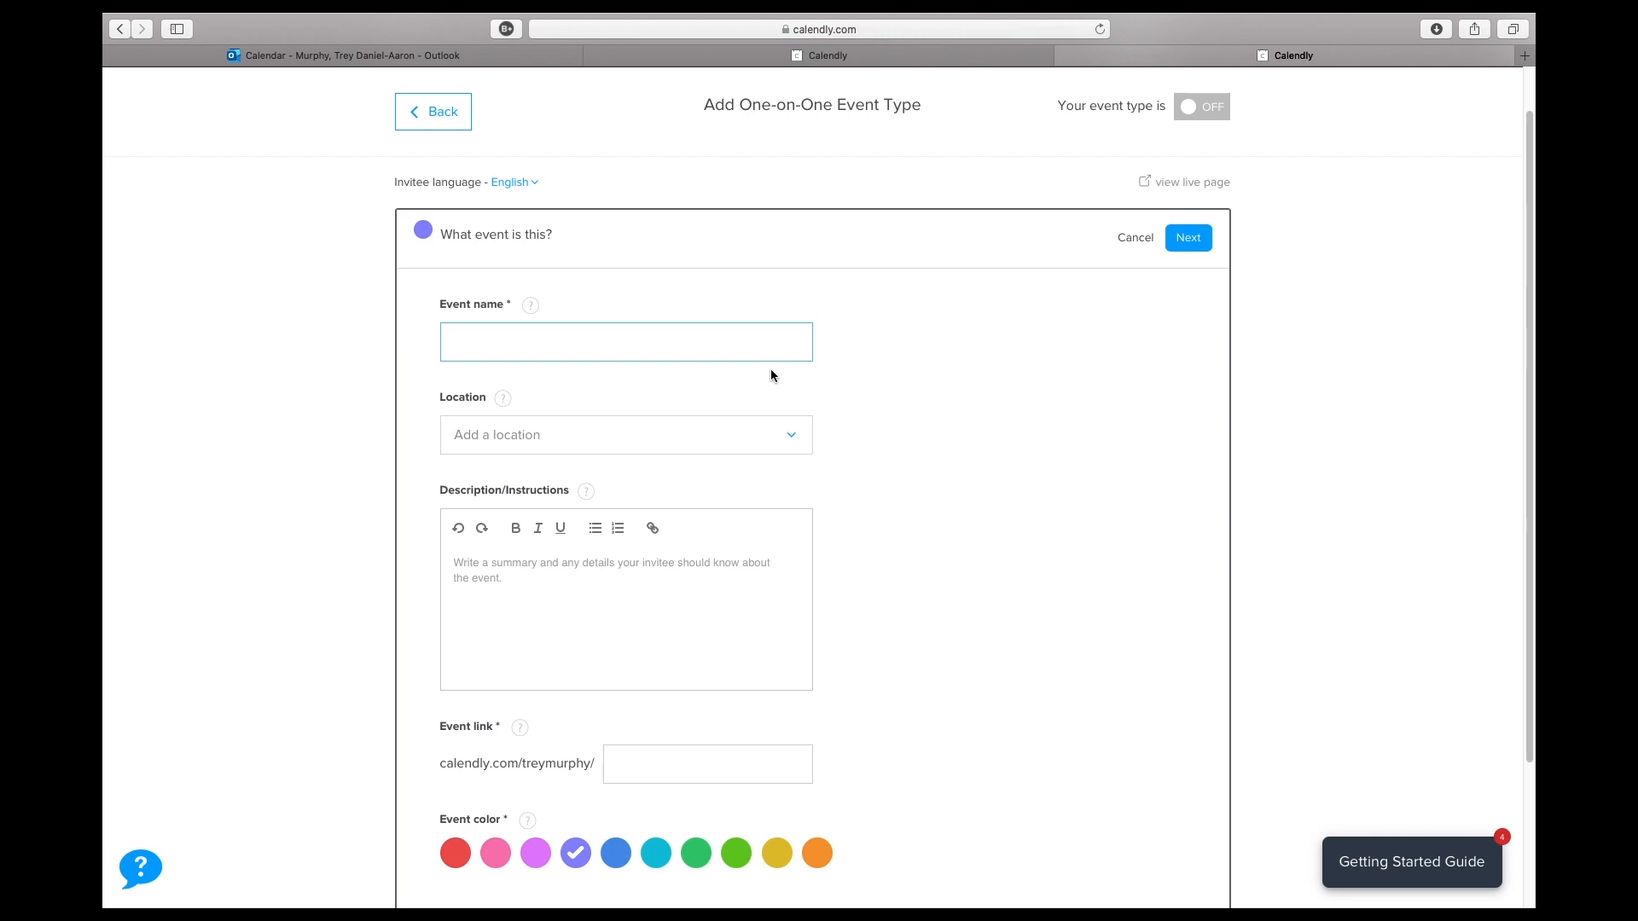
{"action": "type", "text": "Office Hours for Geography 110"}
{"action": "left_click", "coordinate": [563, 433]}
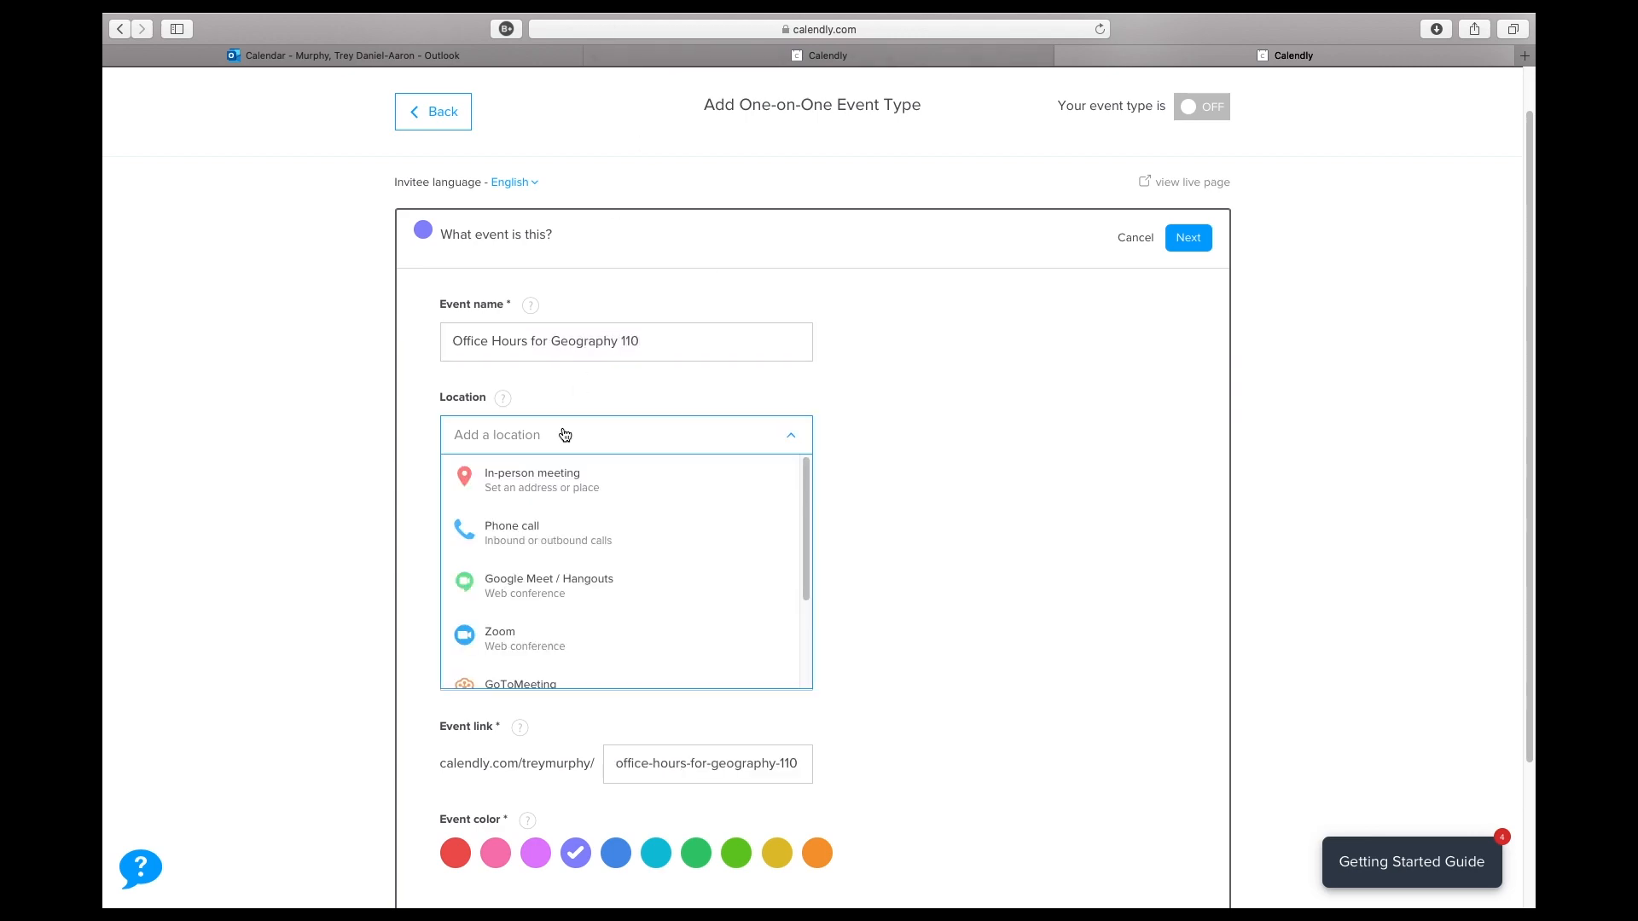
{"action": "left_click", "coordinate": [515, 631]}
- Enter the description "Here are those office hours selection" and continue to the event's booking settings
{"action": "left_click", "coordinate": [560, 605]}
{"action": "type", "text": "Herea"}
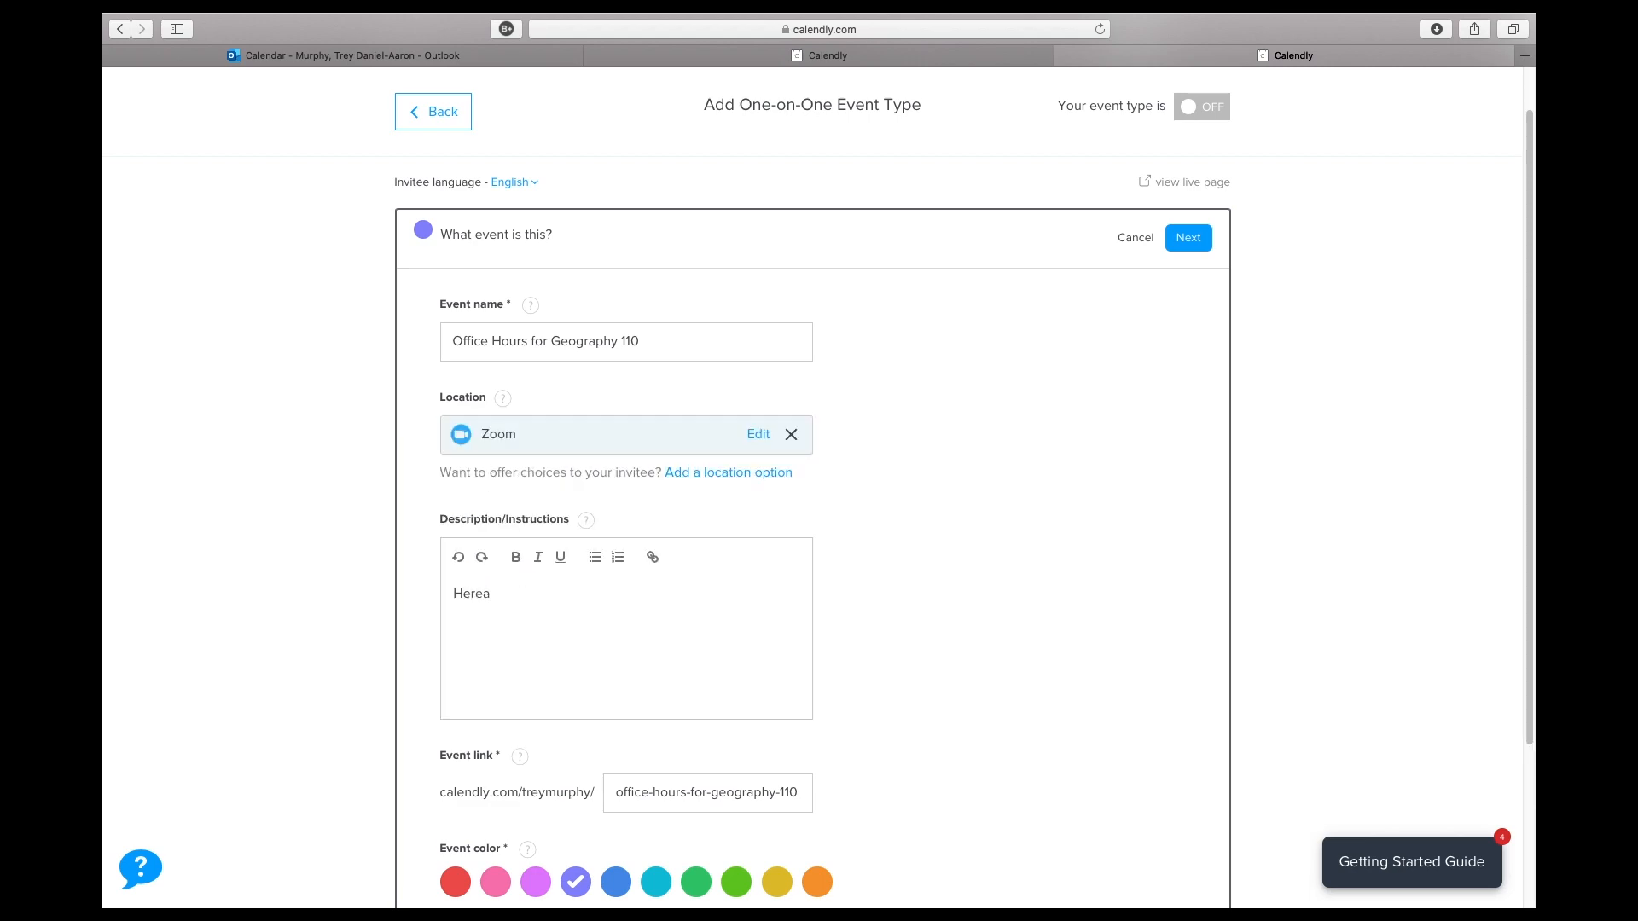
{"action": "key", "text": "BackSpace"}
{"action": "type", "text": " are those office hours selection"}
{"action": "scroll", "coordinate": [1135, 467], "scroll_direction": "down", "scroll_amount": 5}
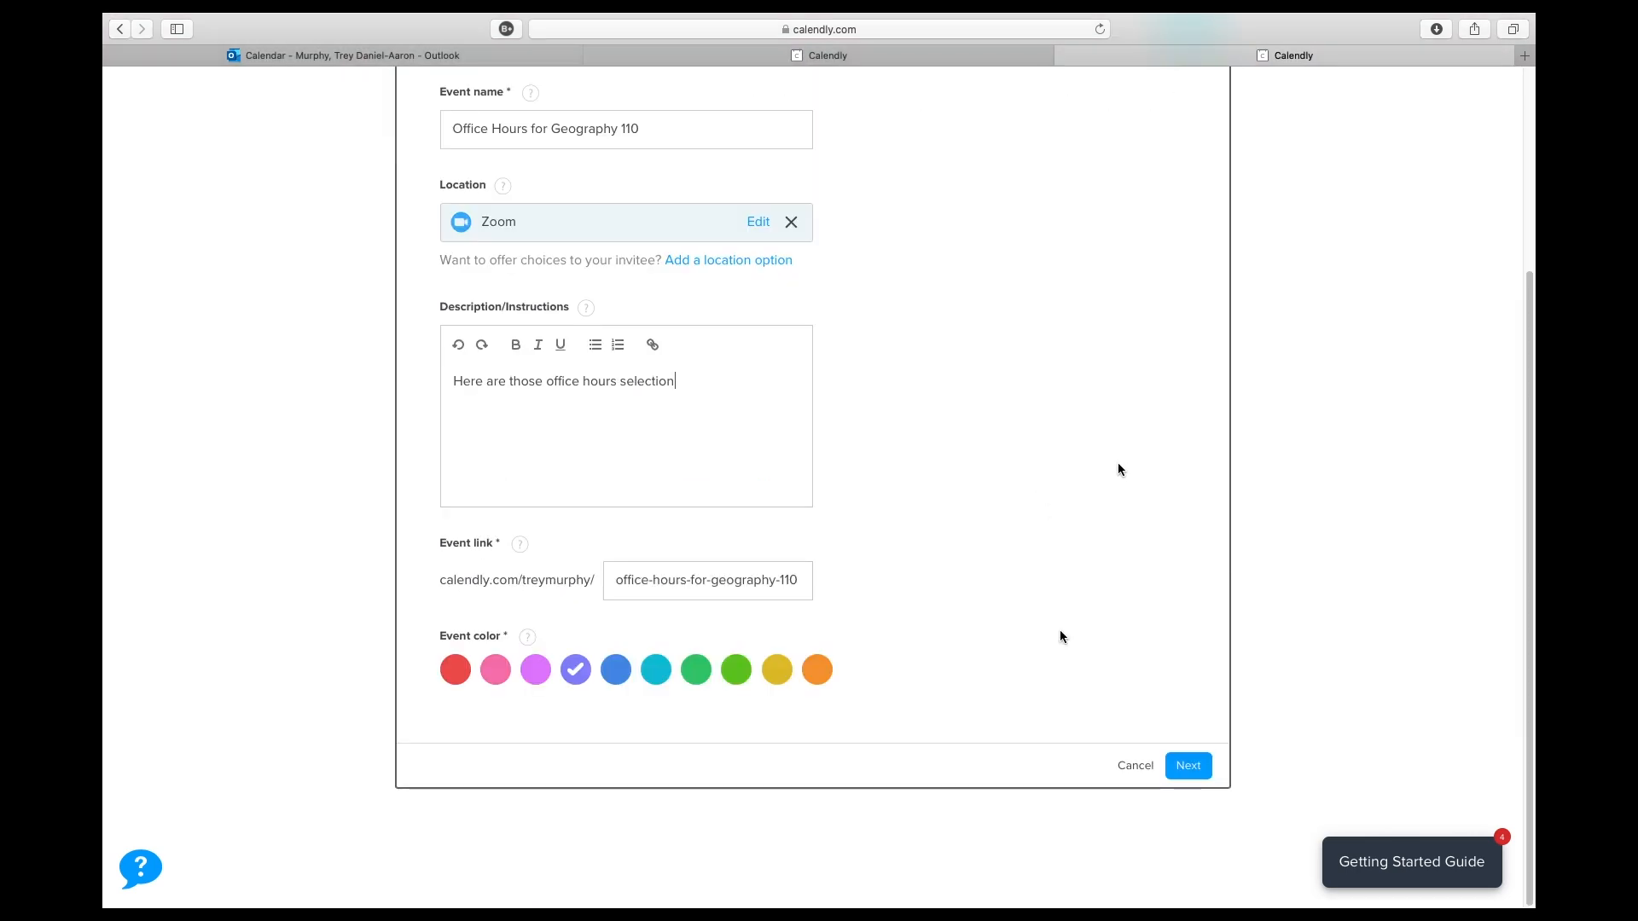
{"action": "left_click", "coordinate": [1194, 778]}
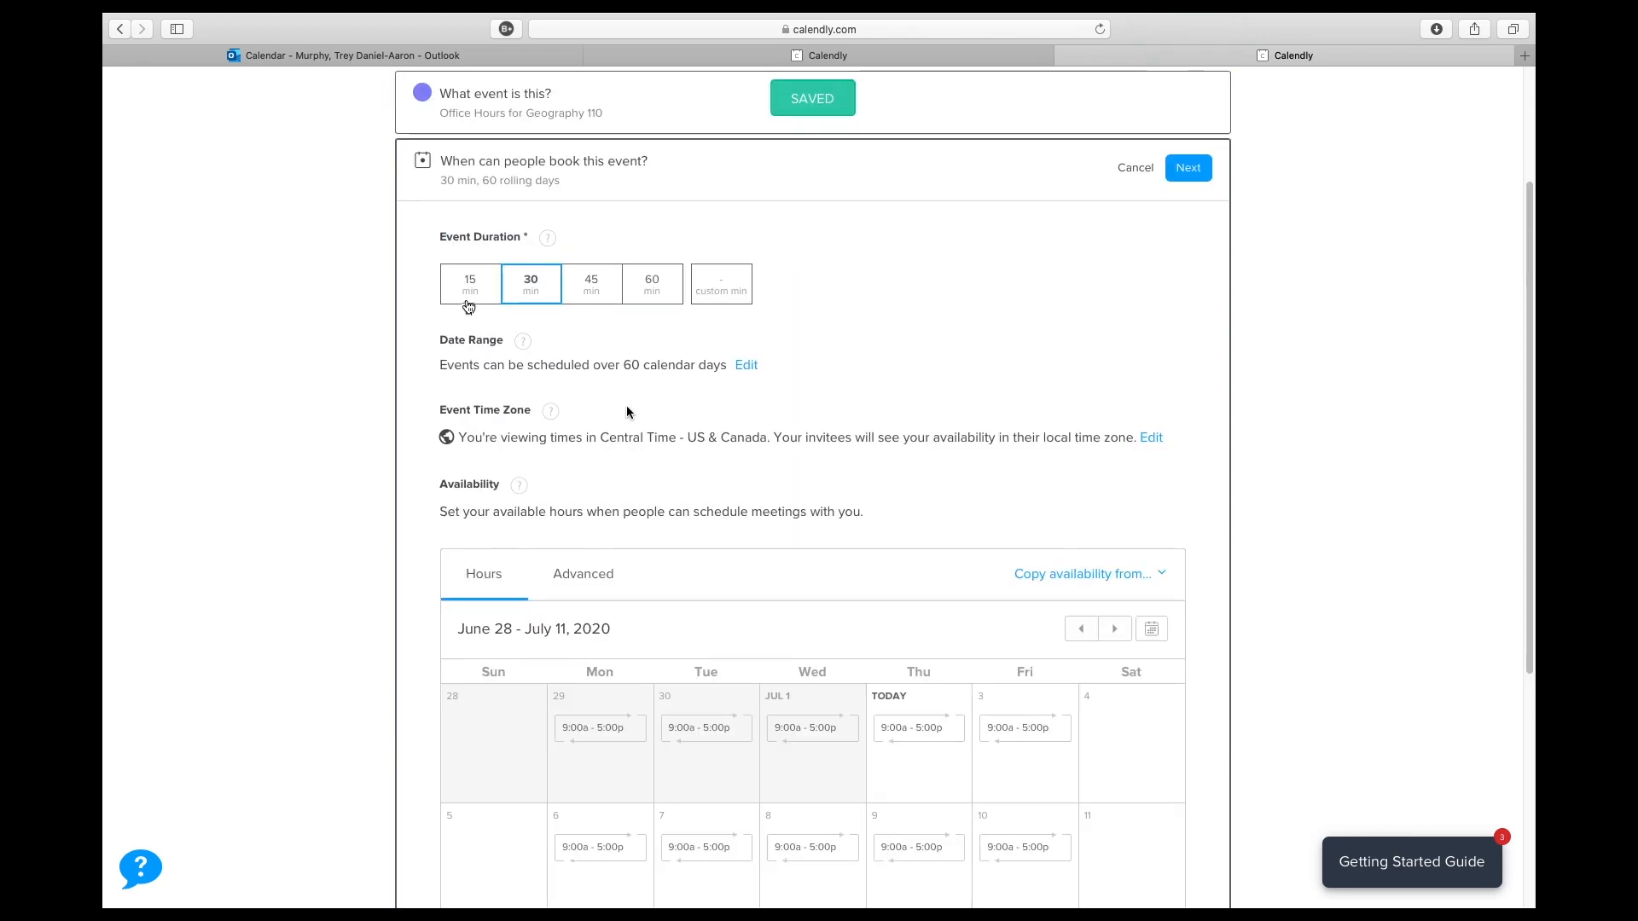
- Set the event duration to 15 minutes
{"action": "left_click", "coordinate": [468, 297]}
{"action": "scroll", "coordinate": [729, 407], "scroll_direction": "down", "scroll_amount": 3}
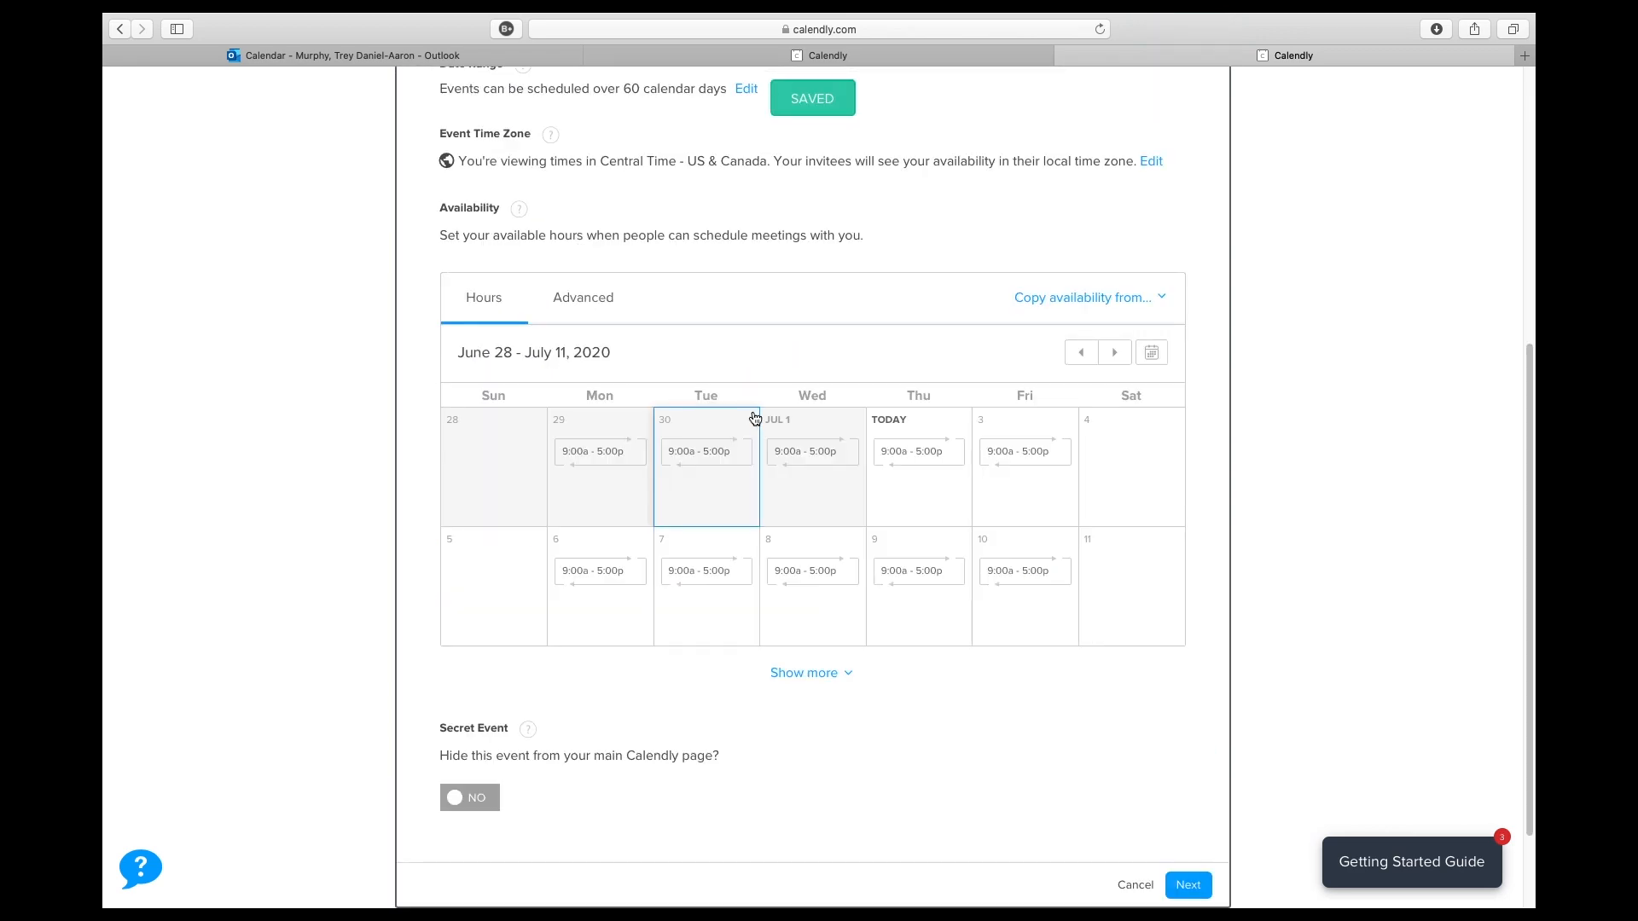
{"action": "scroll", "coordinate": [806, 385], "scroll_direction": "up", "scroll_amount": 1}
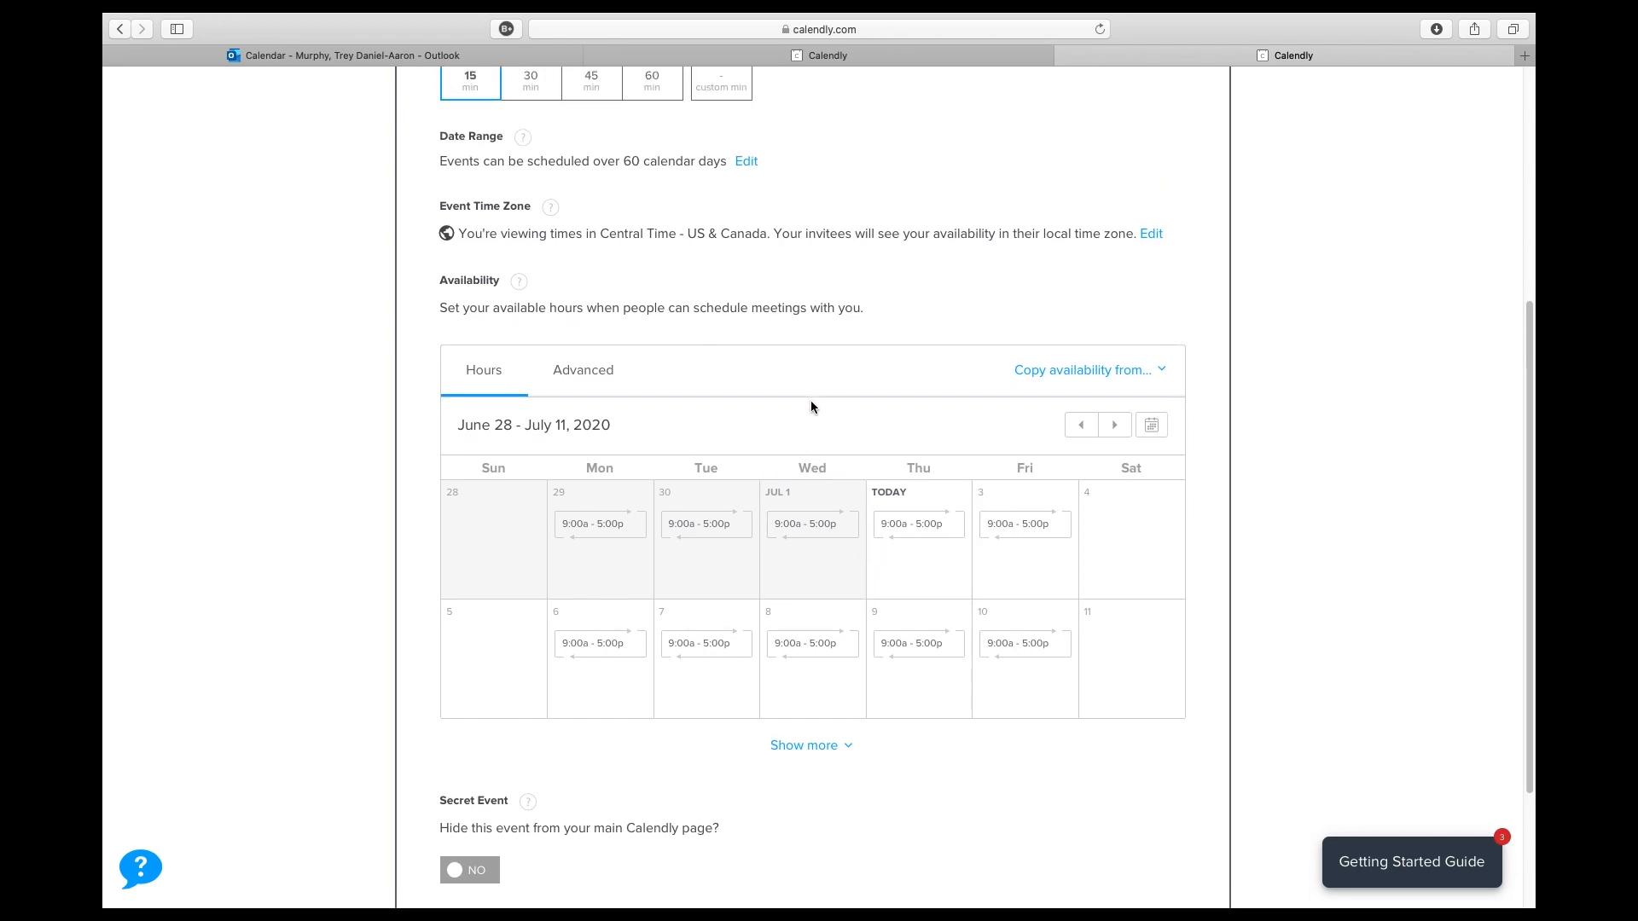
{"action": "scroll", "coordinate": [810, 401], "scroll_direction": "up", "scroll_amount": 2}
- Set the availability for July 7 only to 3:00 pm through 5:00 pm and continue past the booking settings
{"action": "scroll", "coordinate": [632, 460], "scroll_direction": "down", "scroll_amount": 1}
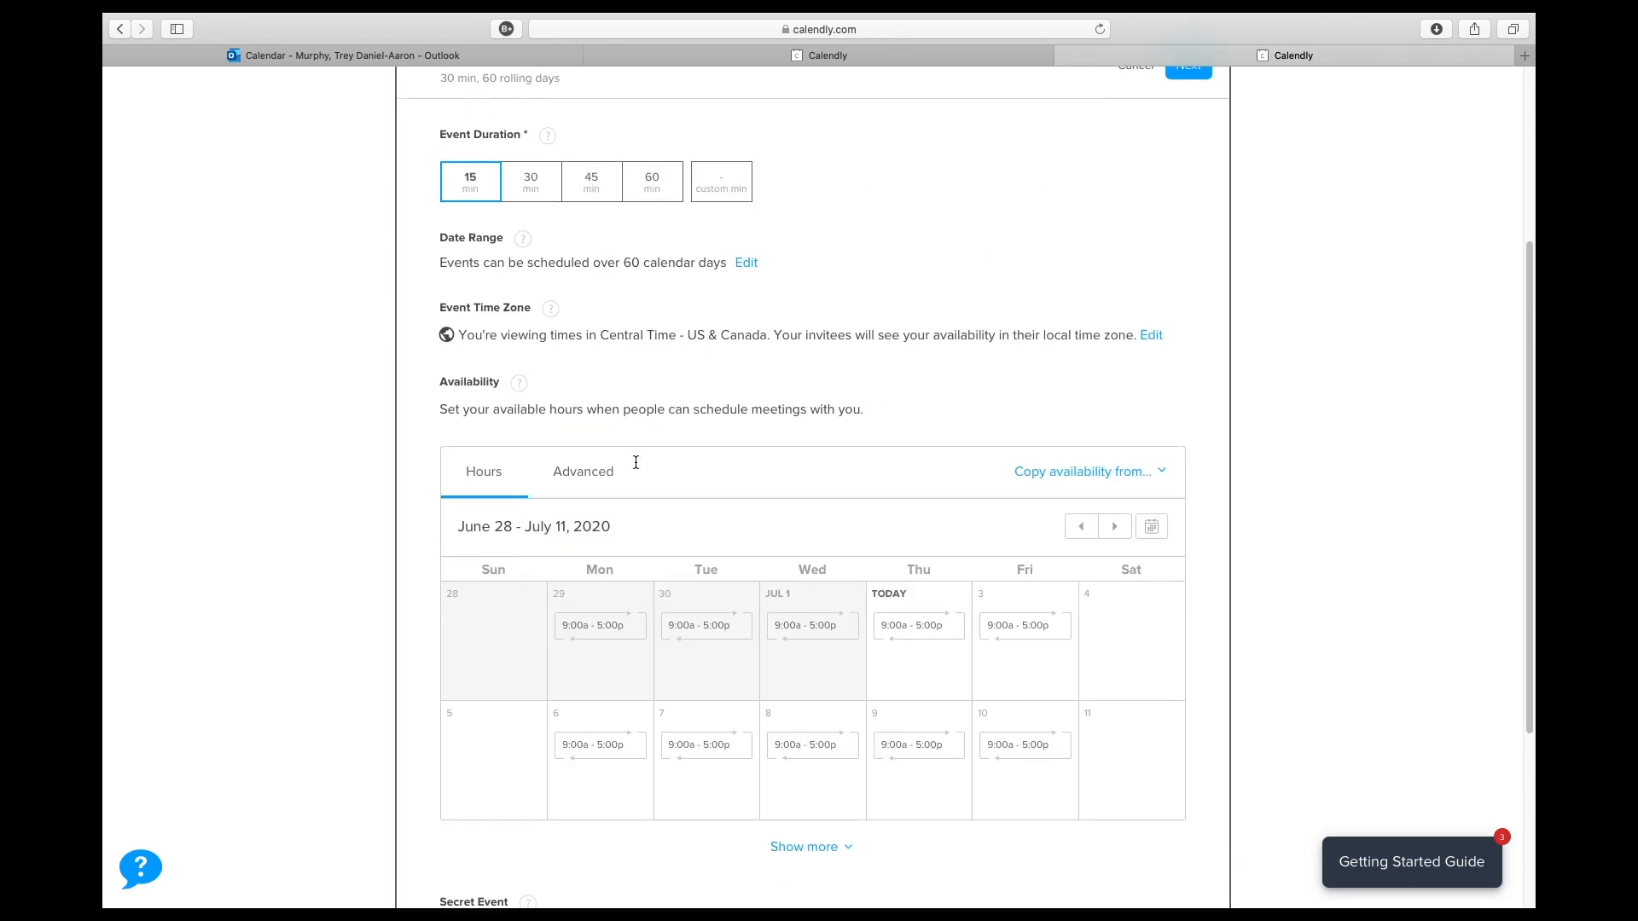
{"action": "scroll", "coordinate": [637, 413], "scroll_direction": "down", "scroll_amount": 2}
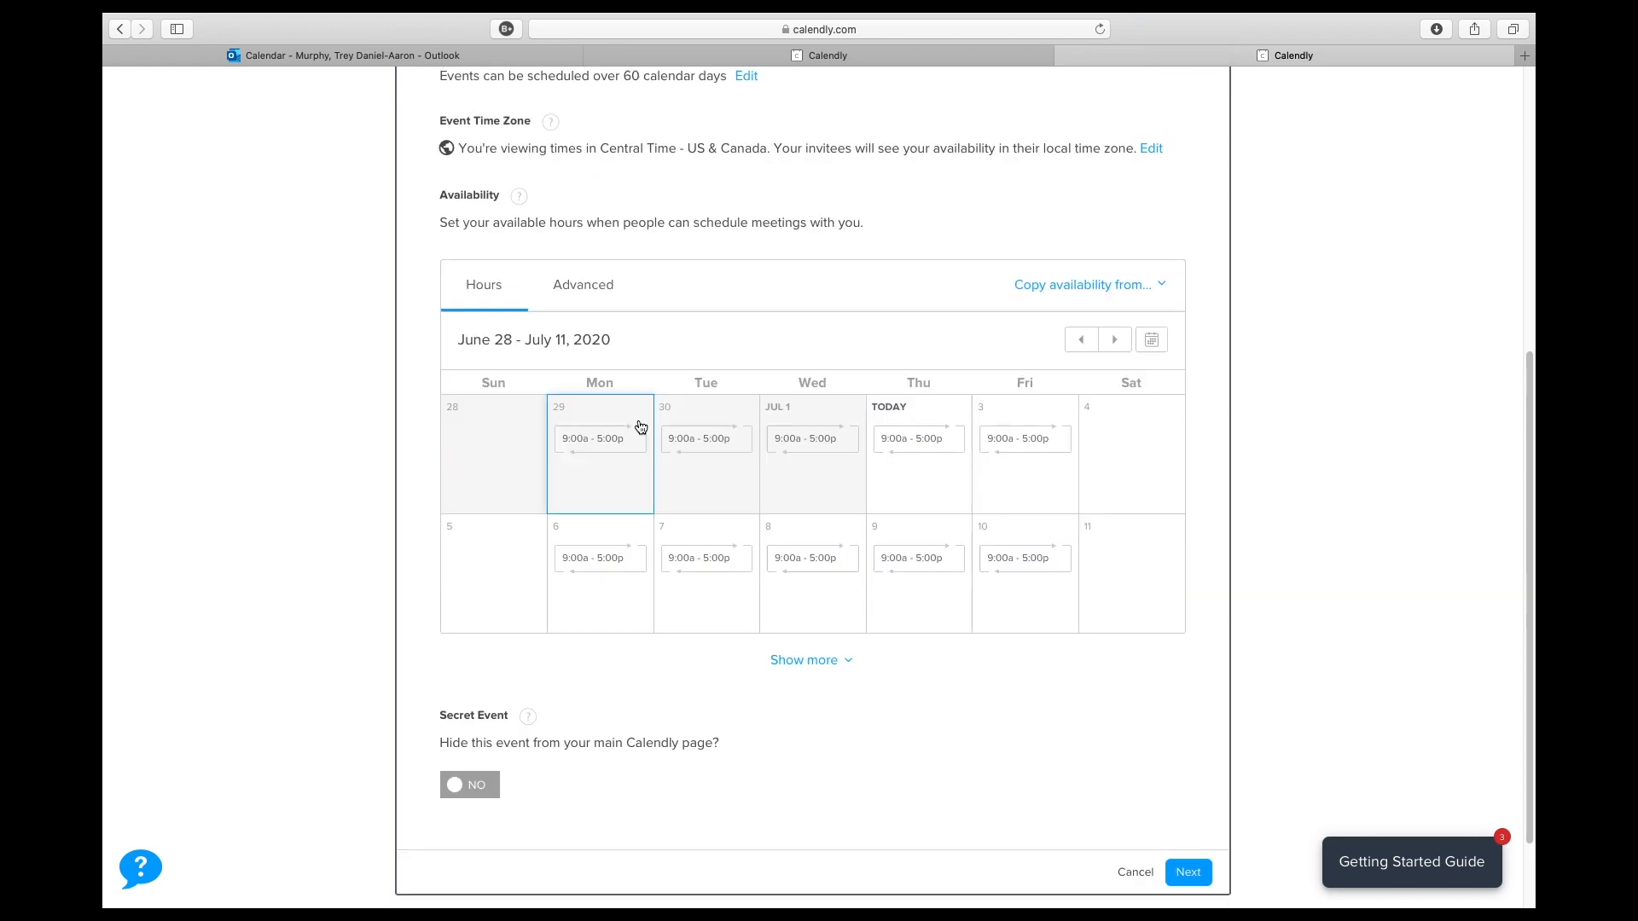
{"action": "left_click", "coordinate": [734, 559]}
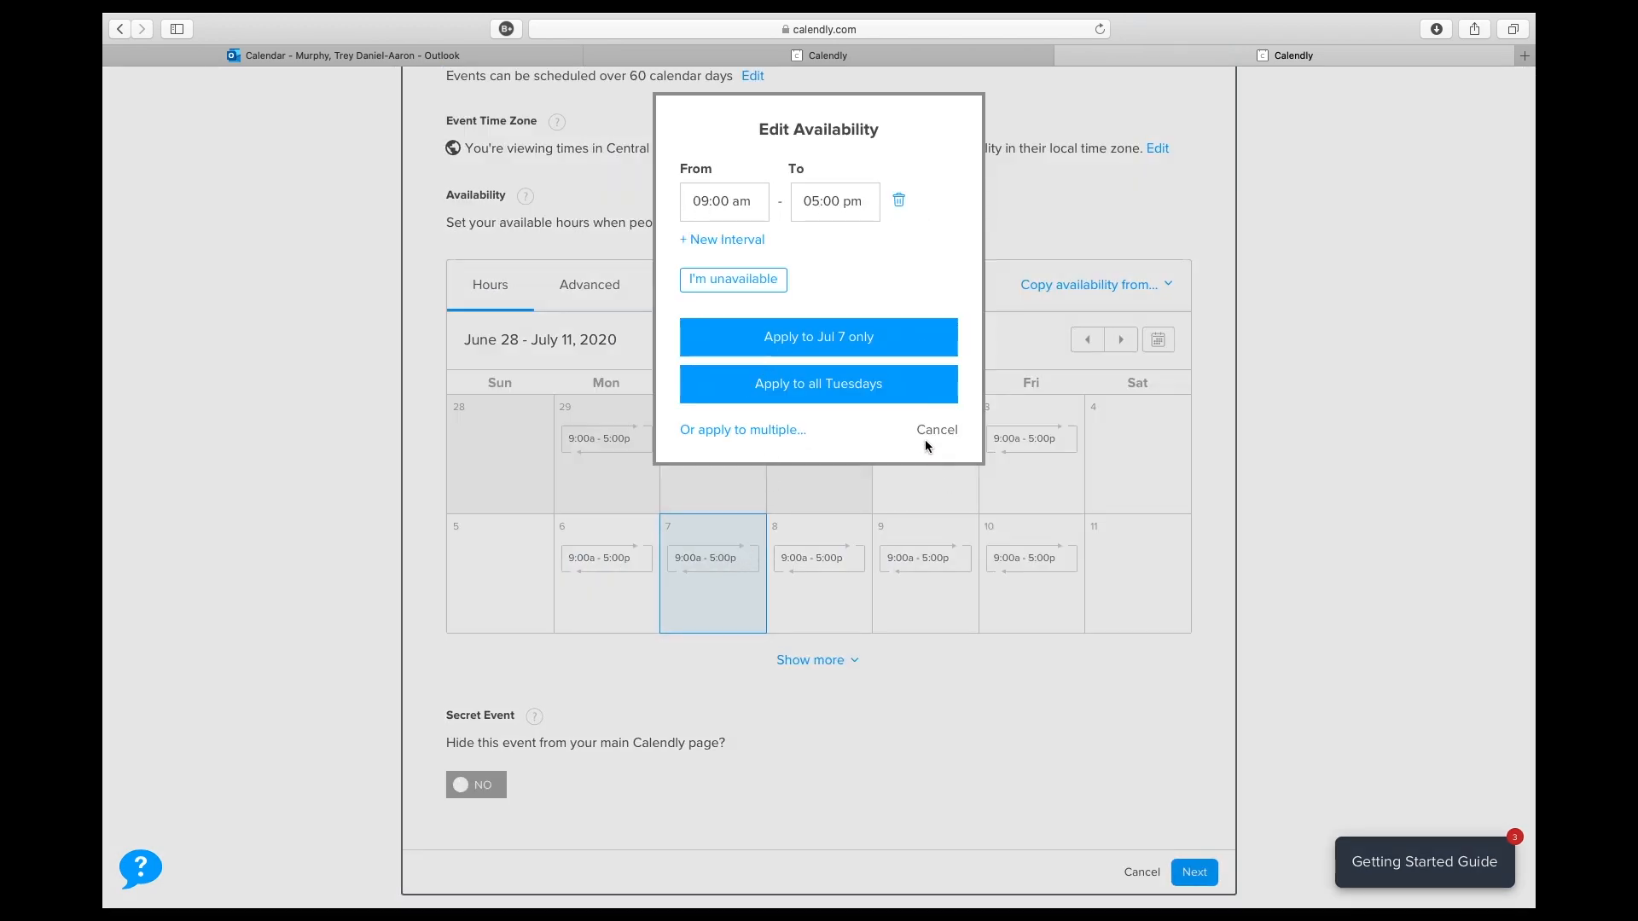
{"action": "left_click", "coordinate": [700, 202]}
{"action": "key", "text": "BackSpace"}
{"action": "type", "text": "3"}
{"action": "key", "text": "BackSpace"}
{"action": "type", "text": "p"}
{"action": "left_click", "coordinate": [845, 339]}
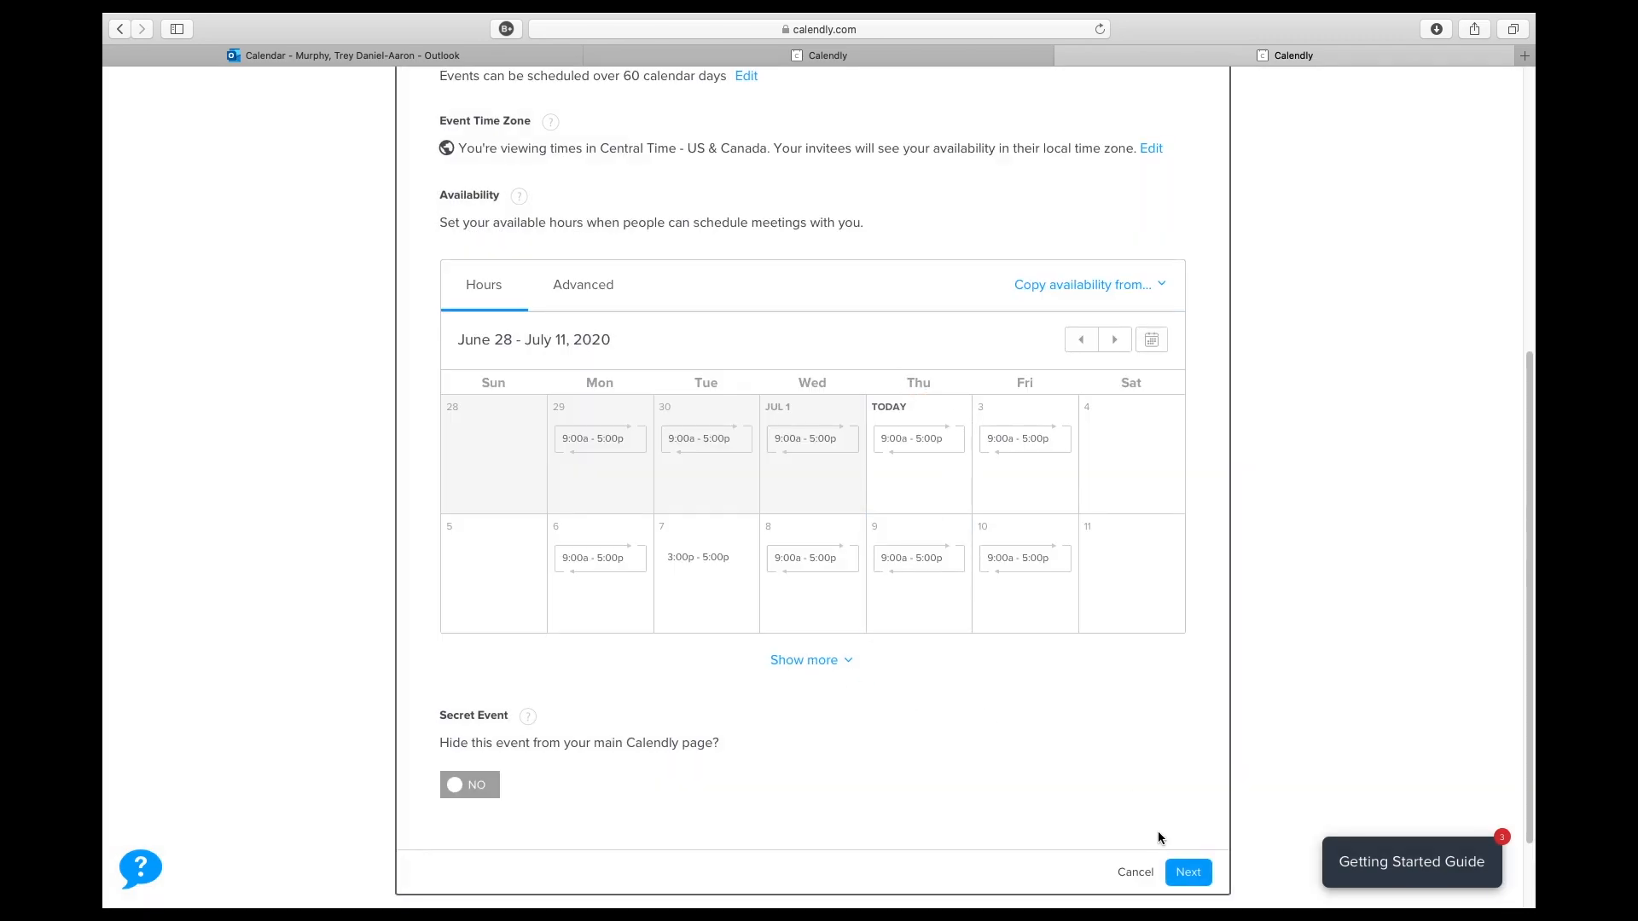
{"action": "left_click", "coordinate": [1188, 872]}
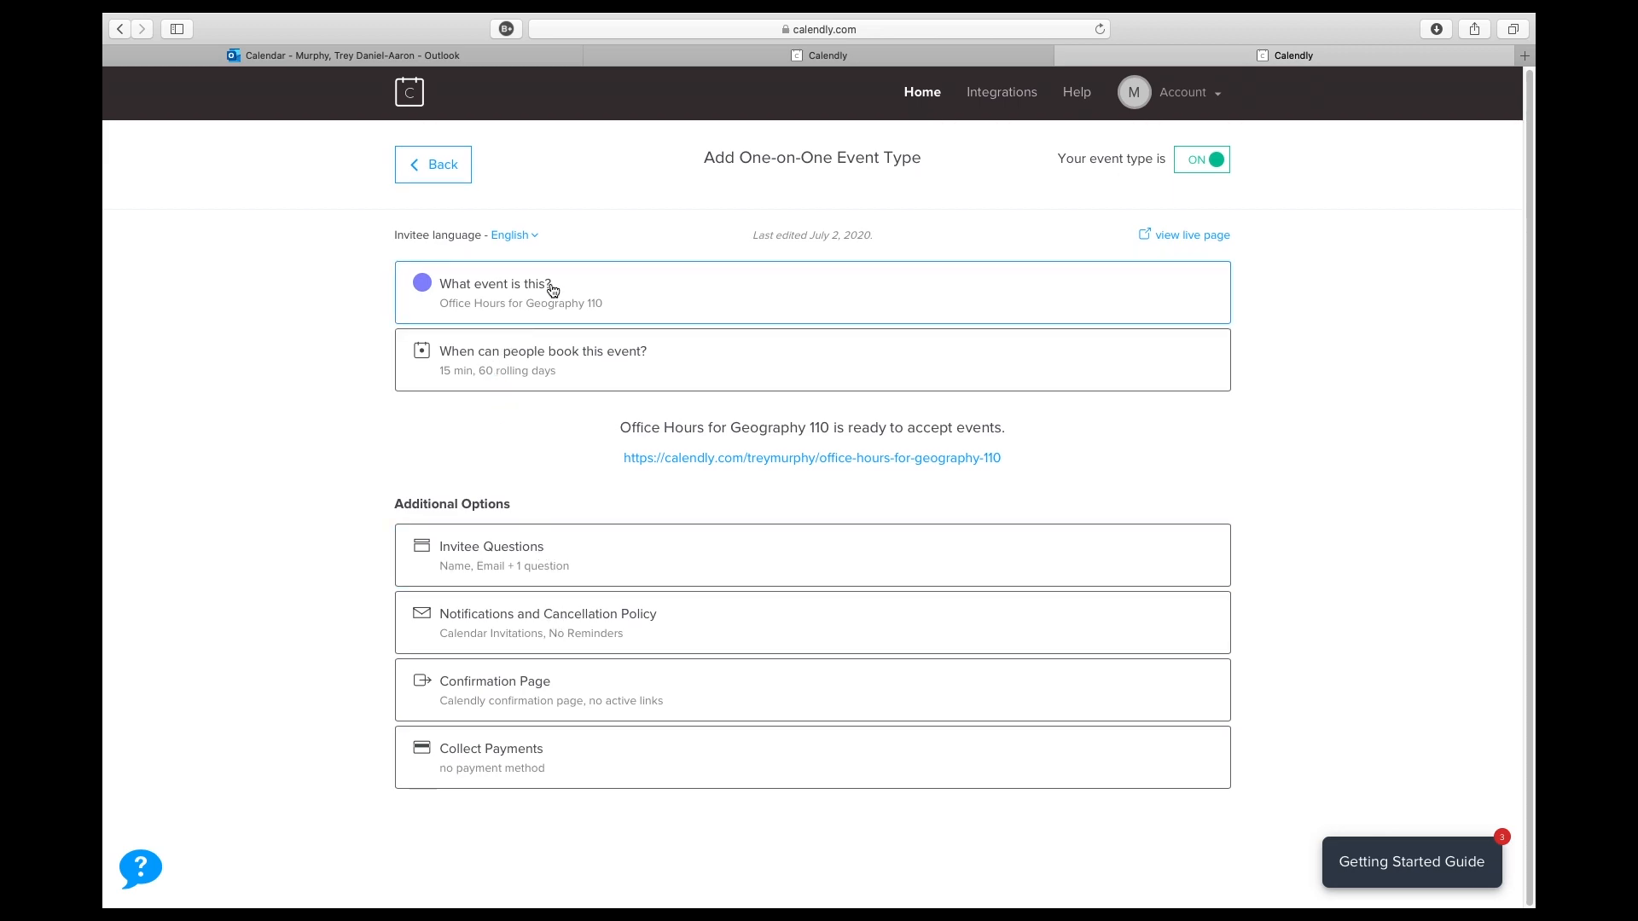
- Review the invitee questions and try to turn on email reminders under the event's notifications and cancellation policy
{"action": "left_click", "coordinate": [501, 566]}
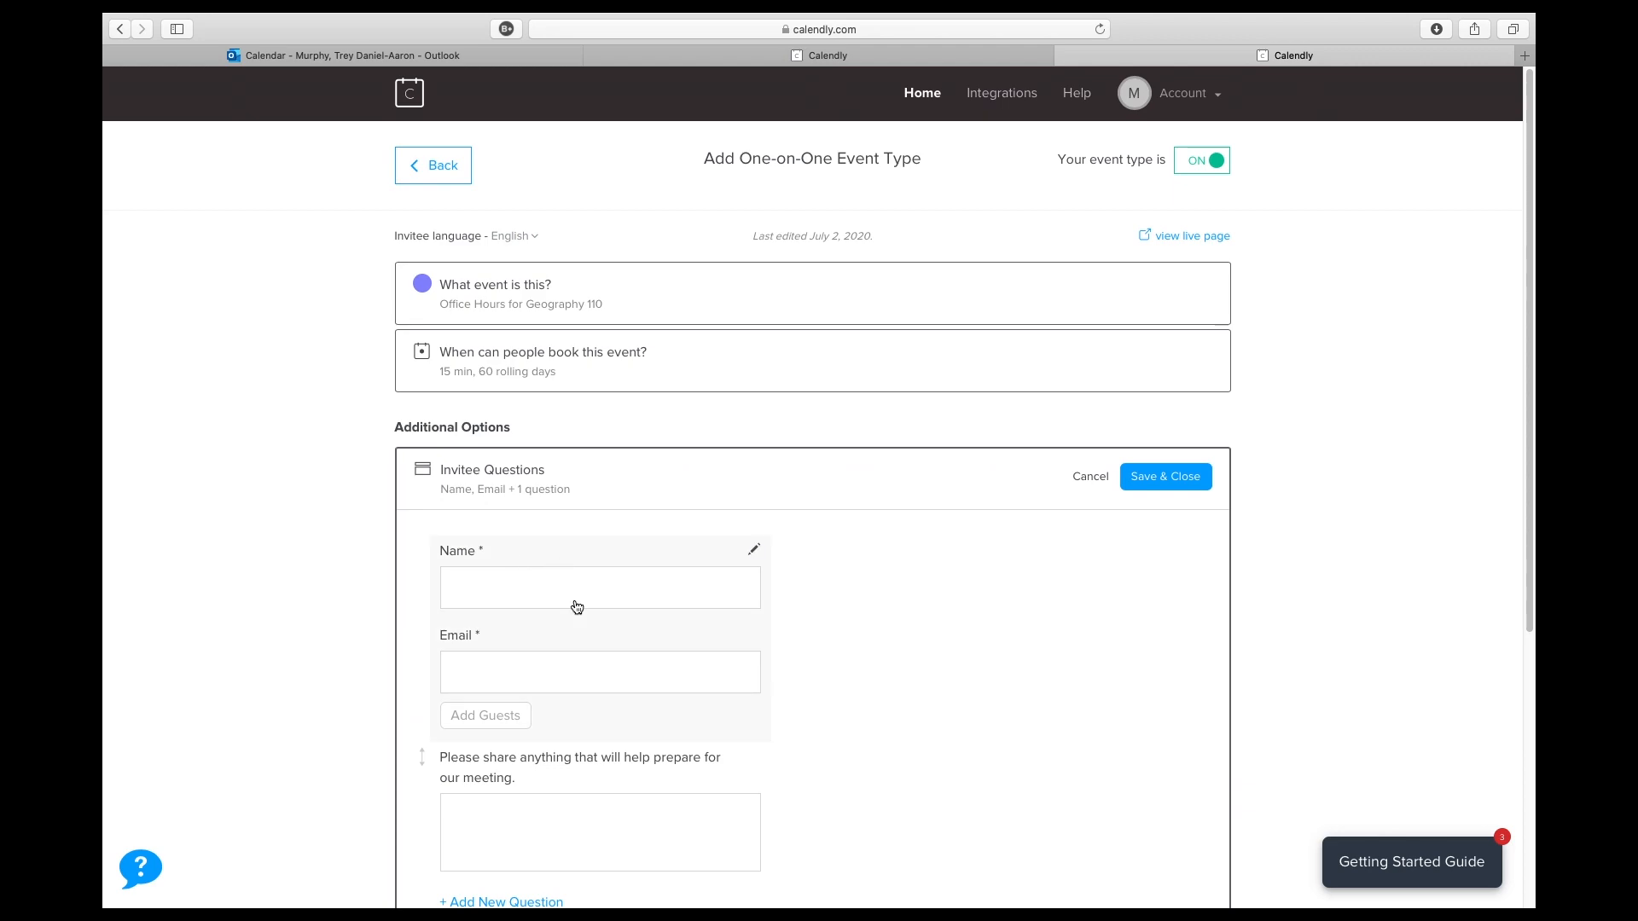
{"action": "scroll", "coordinate": [583, 627], "scroll_direction": "down", "scroll_amount": 3}
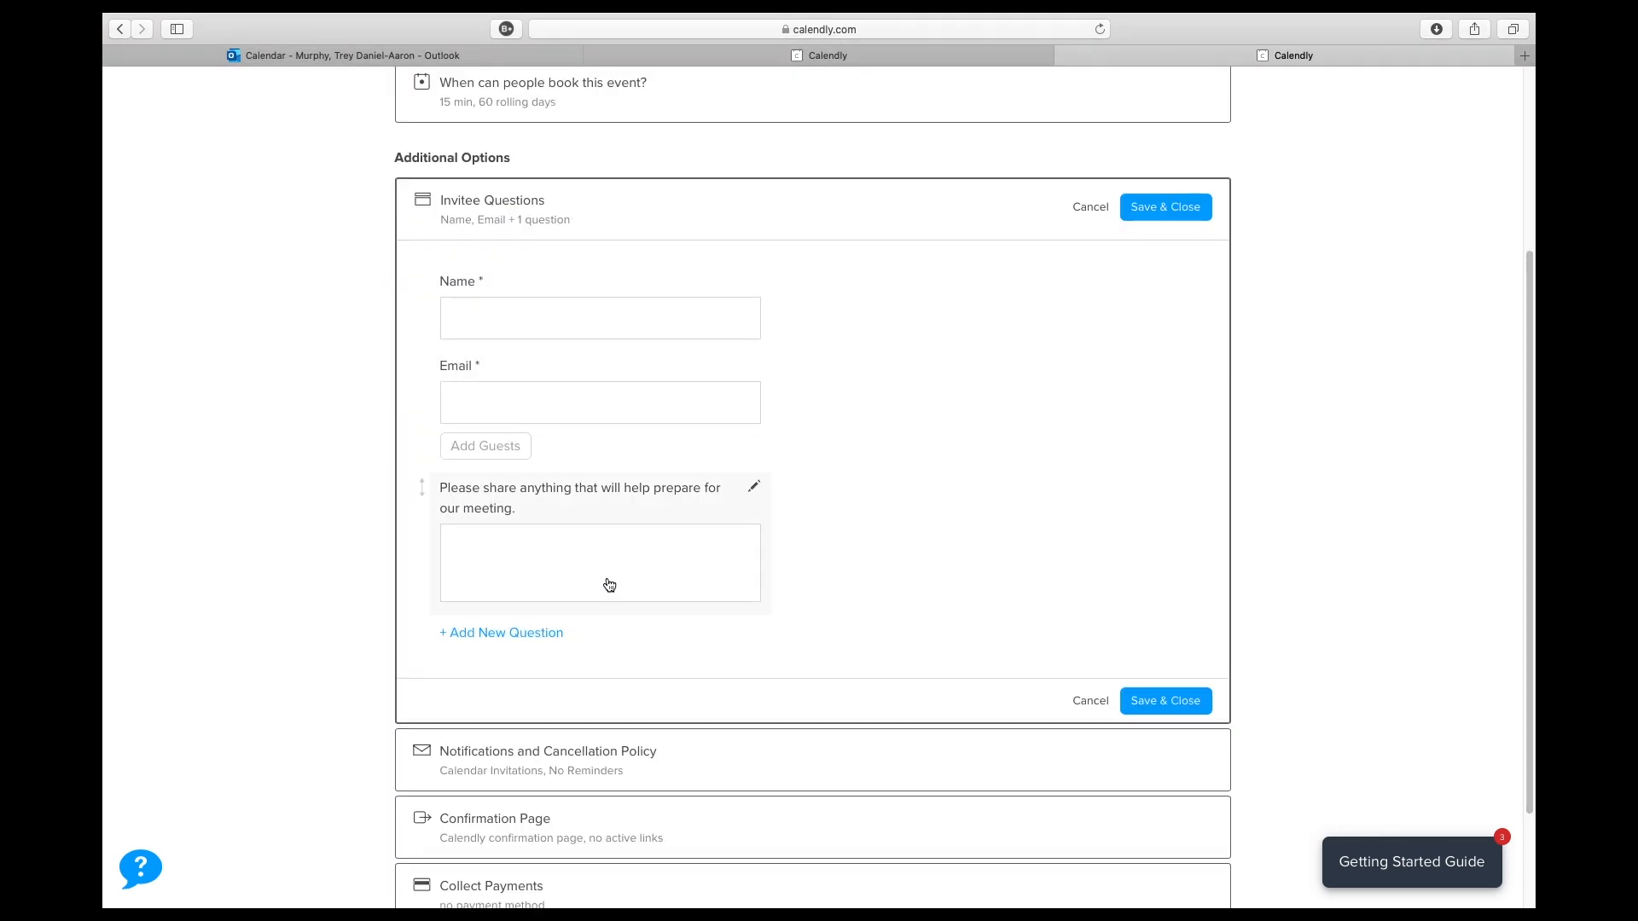
{"action": "left_click", "coordinate": [616, 759]}
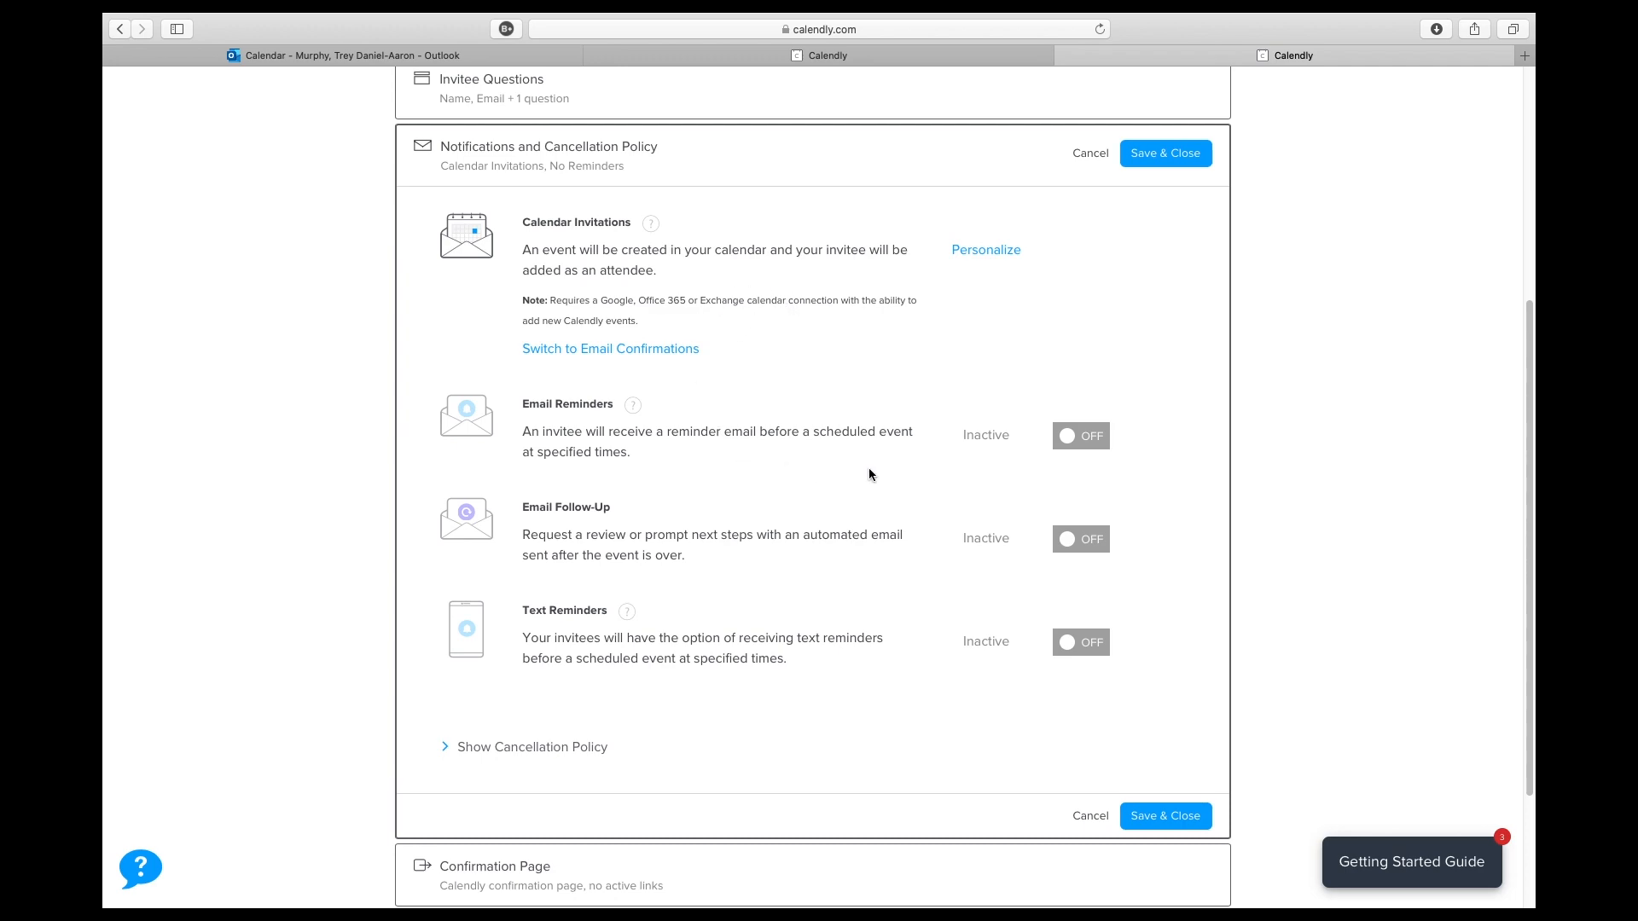
{"action": "scroll", "coordinate": [900, 498], "scroll_direction": "down", "scroll_amount": 1}
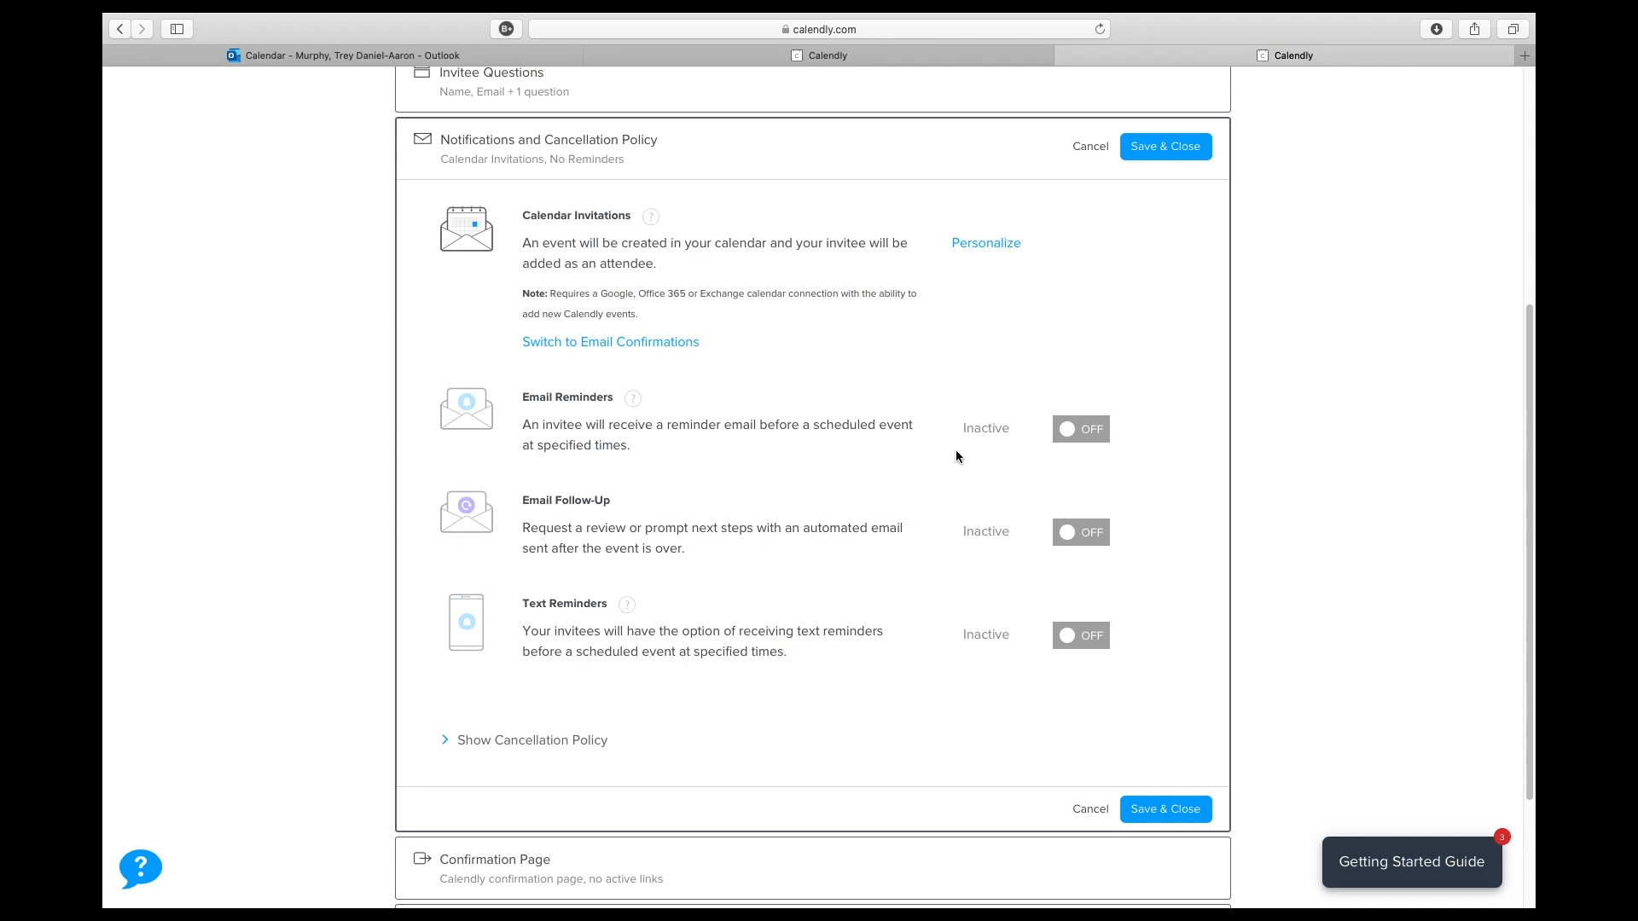
{"action": "scroll", "coordinate": [956, 457], "scroll_direction": "down", "scroll_amount": 1}
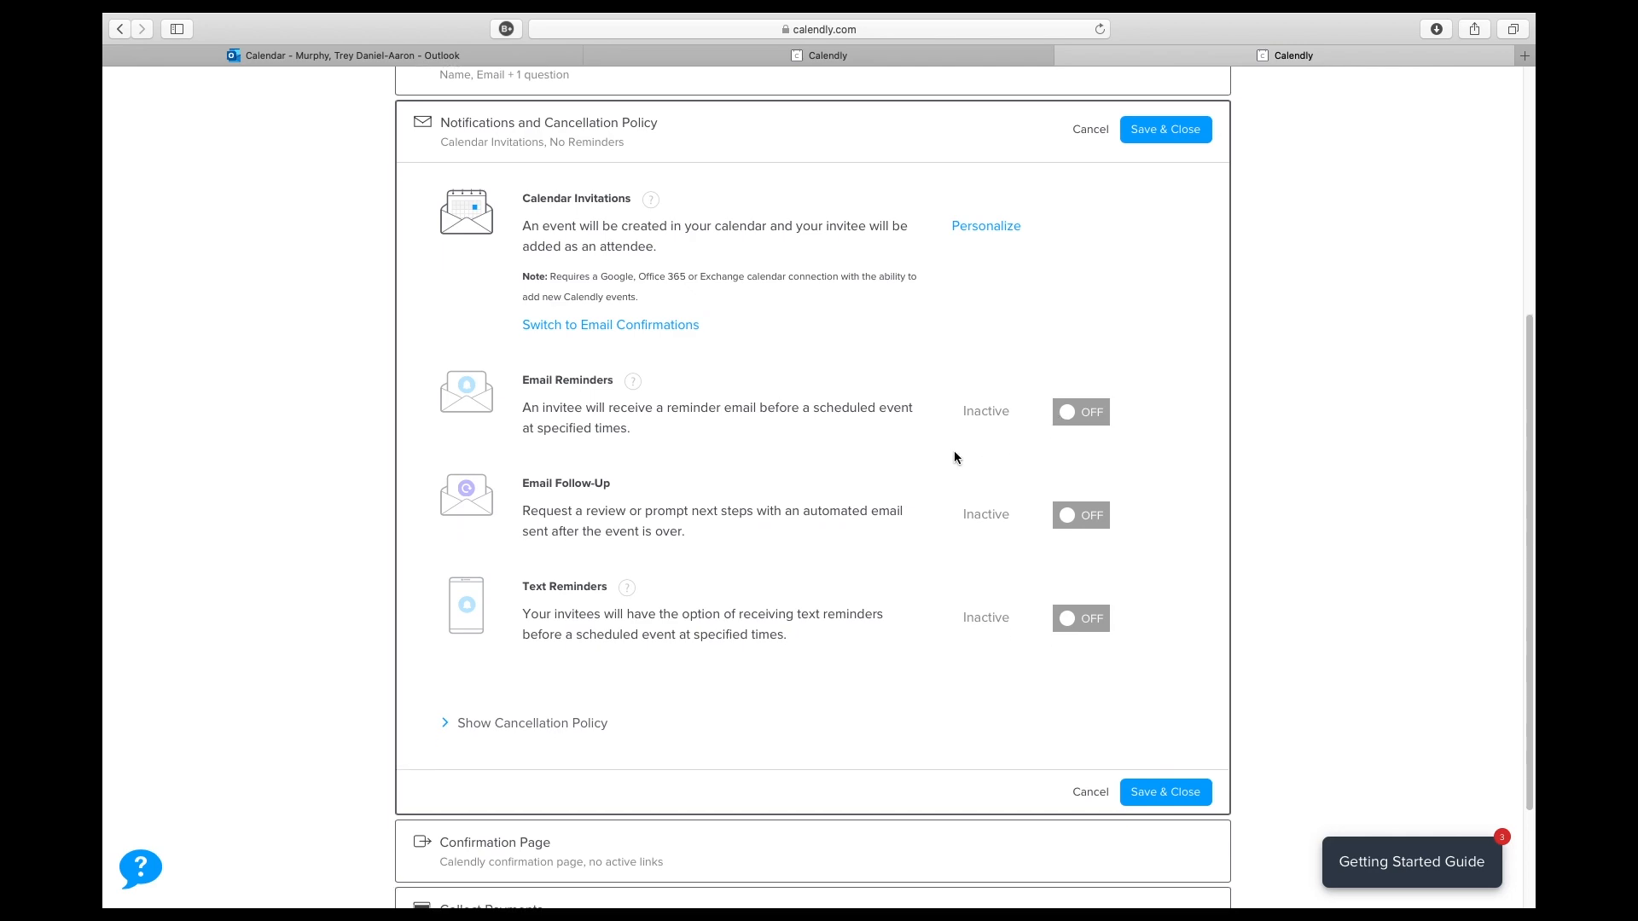
{"action": "left_click", "coordinate": [1066, 416]}
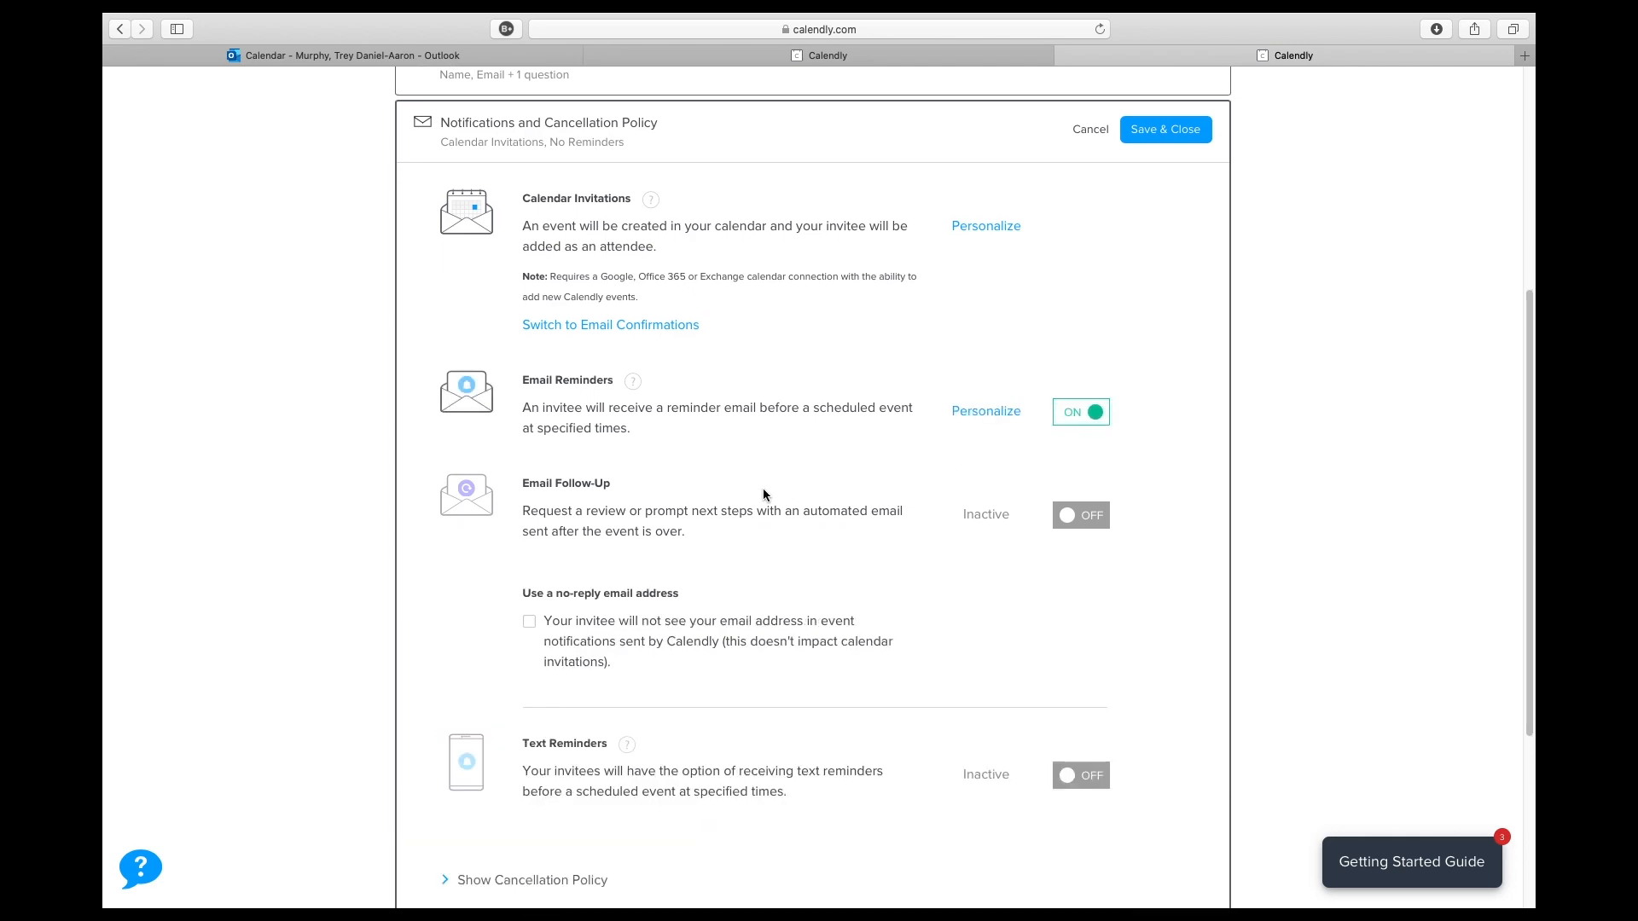
{"action": "scroll", "coordinate": [739, 502], "scroll_direction": "down", "scroll_amount": 5}
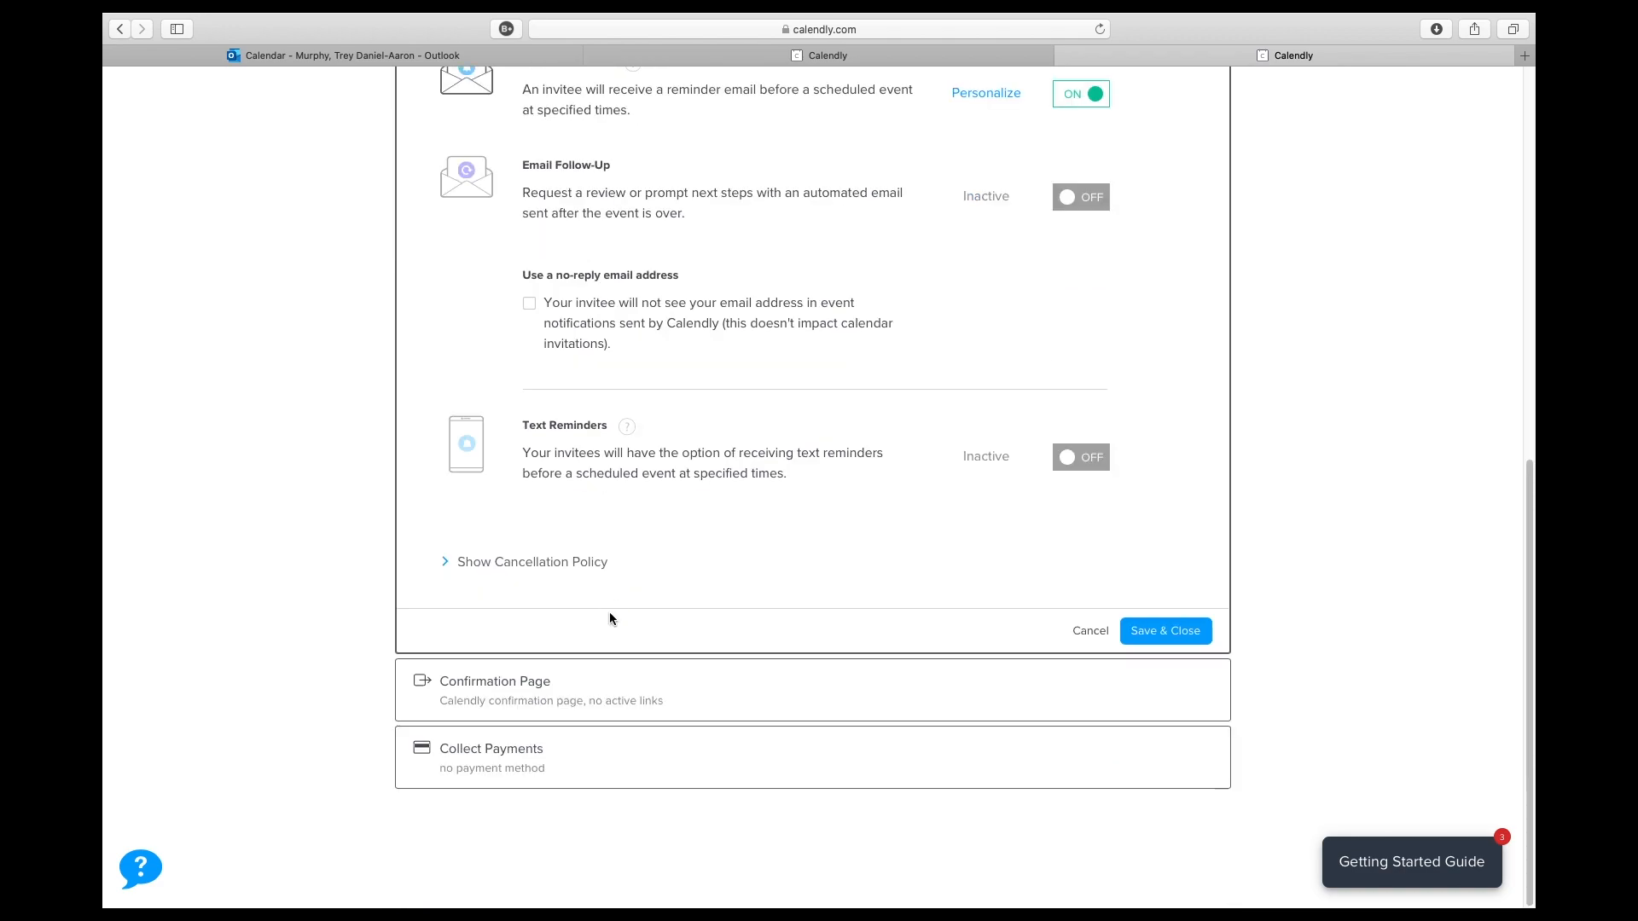
- Keep "Display Calendly confirmation page" as the action on confirmation and save the confirmation page settings
{"action": "left_click", "coordinate": [603, 693]}
{"action": "left_click", "coordinate": [731, 554]}
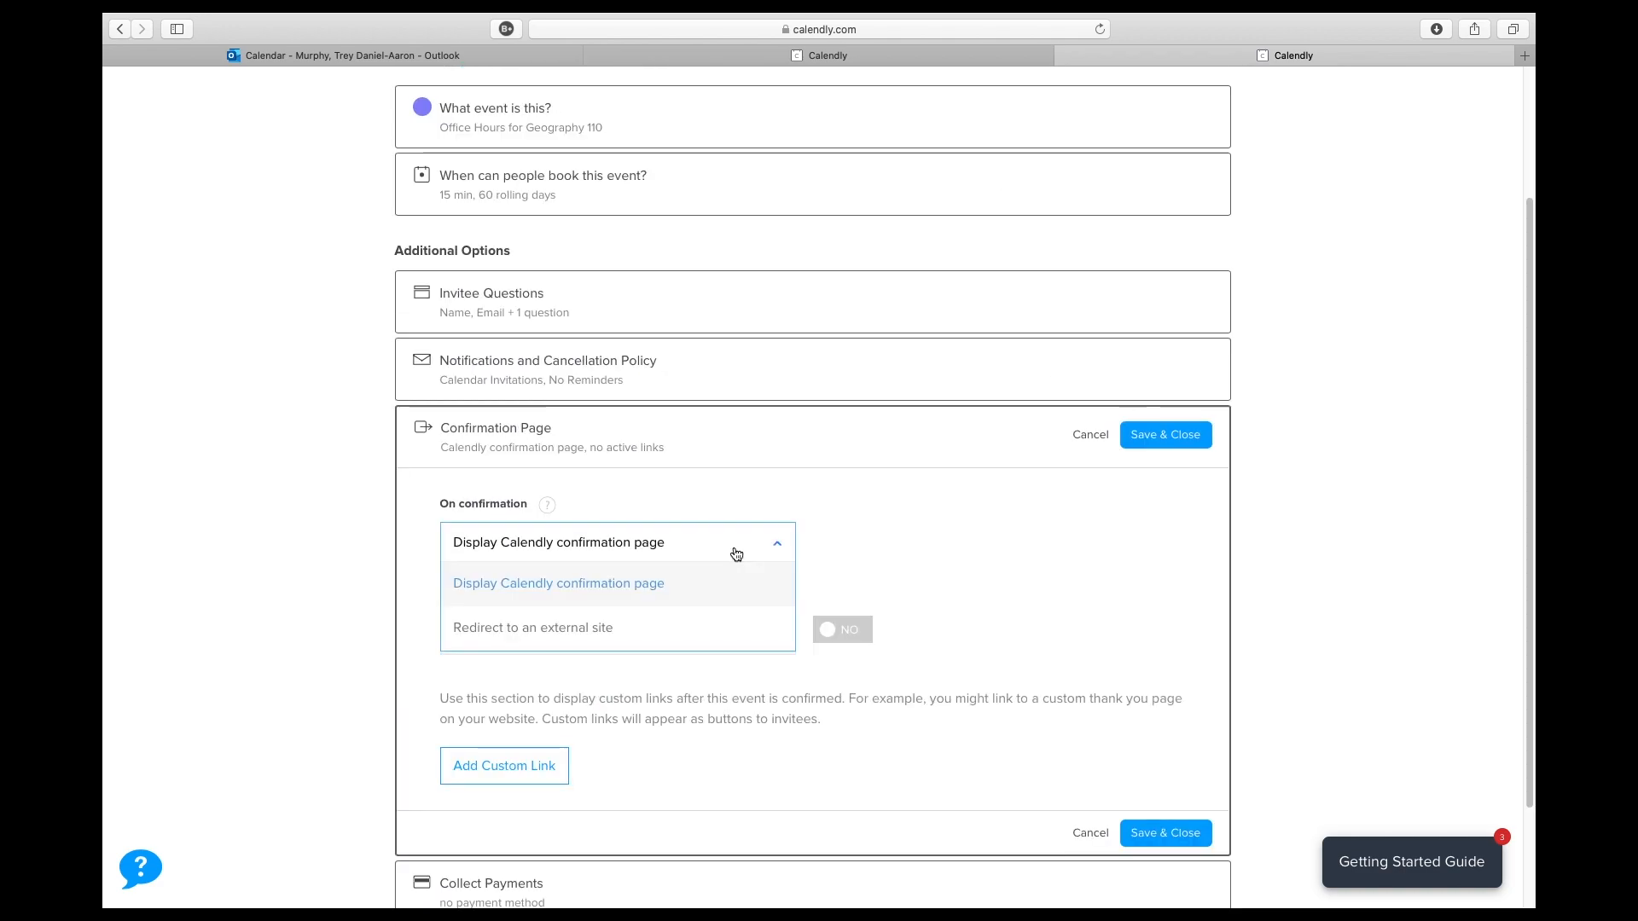
{"action": "left_click", "coordinate": [742, 540]}
{"action": "scroll", "coordinate": [924, 549], "scroll_direction": "down", "scroll_amount": 2}
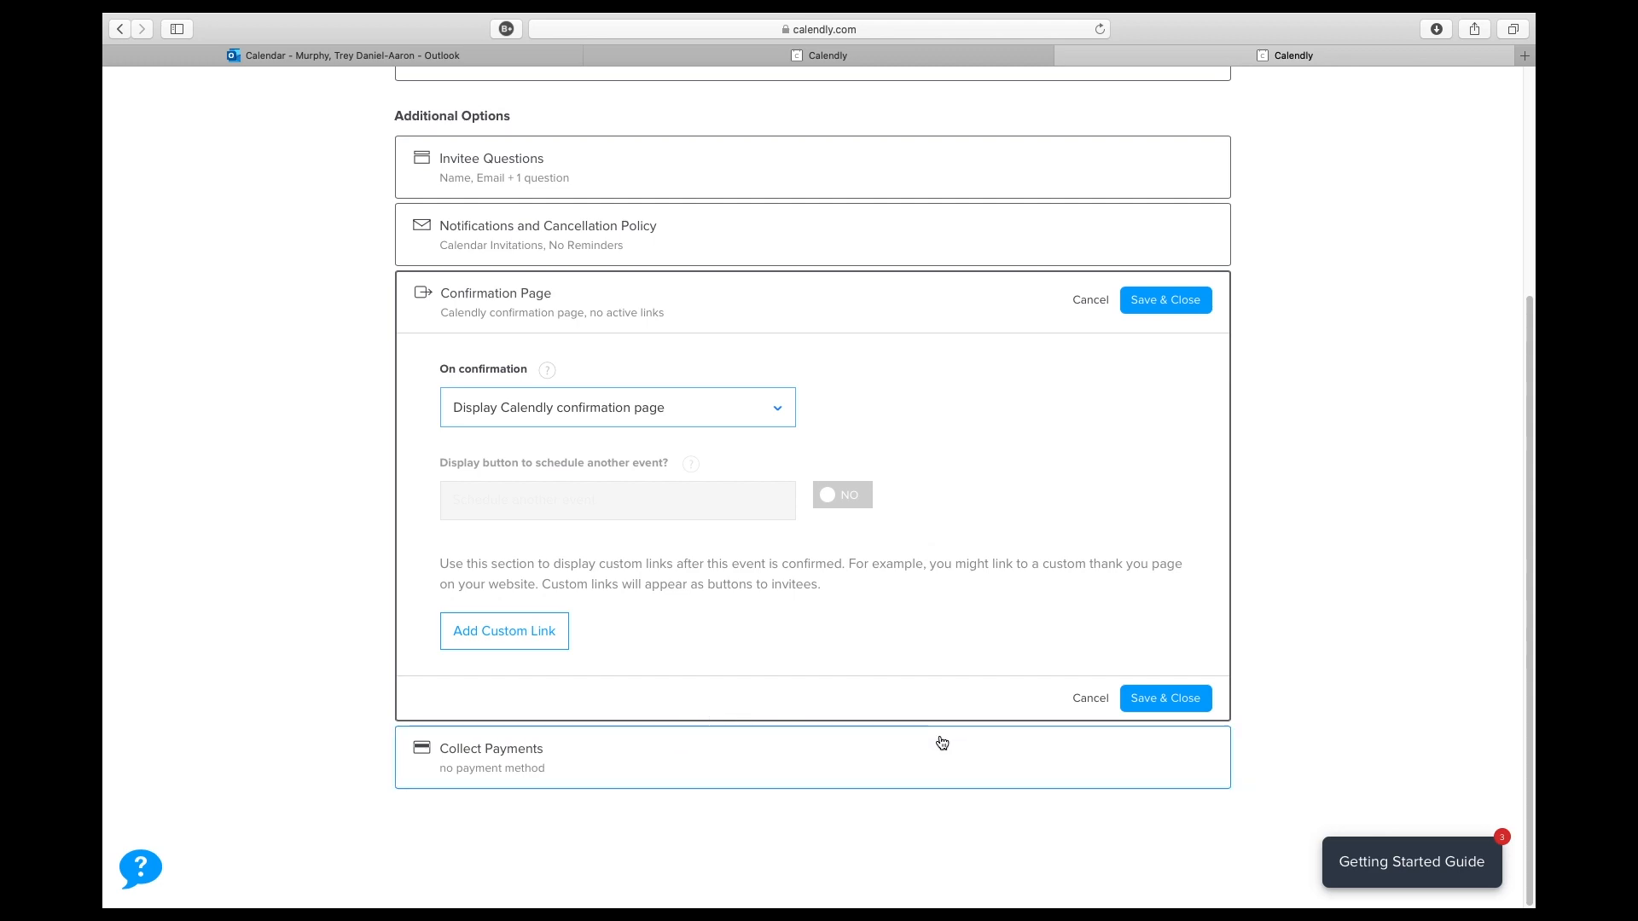
{"action": "left_click", "coordinate": [1141, 704]}
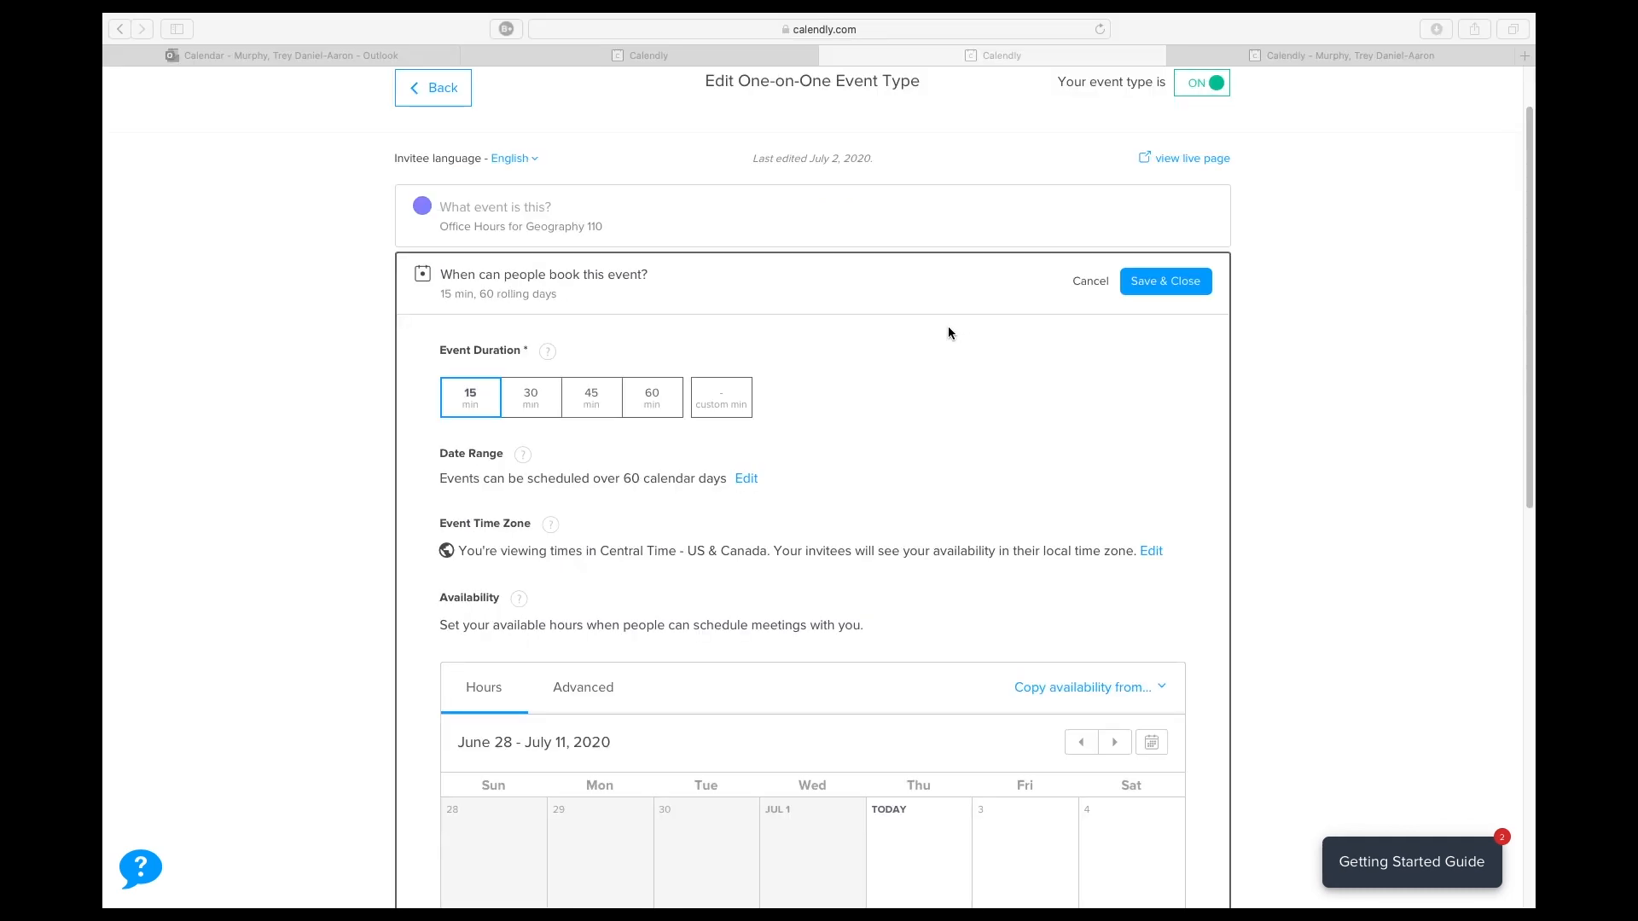
- Check the event's availability calendar and open its live booking page
{"action": "scroll", "coordinate": [873, 376], "scroll_direction": "up", "scroll_amount": 2}
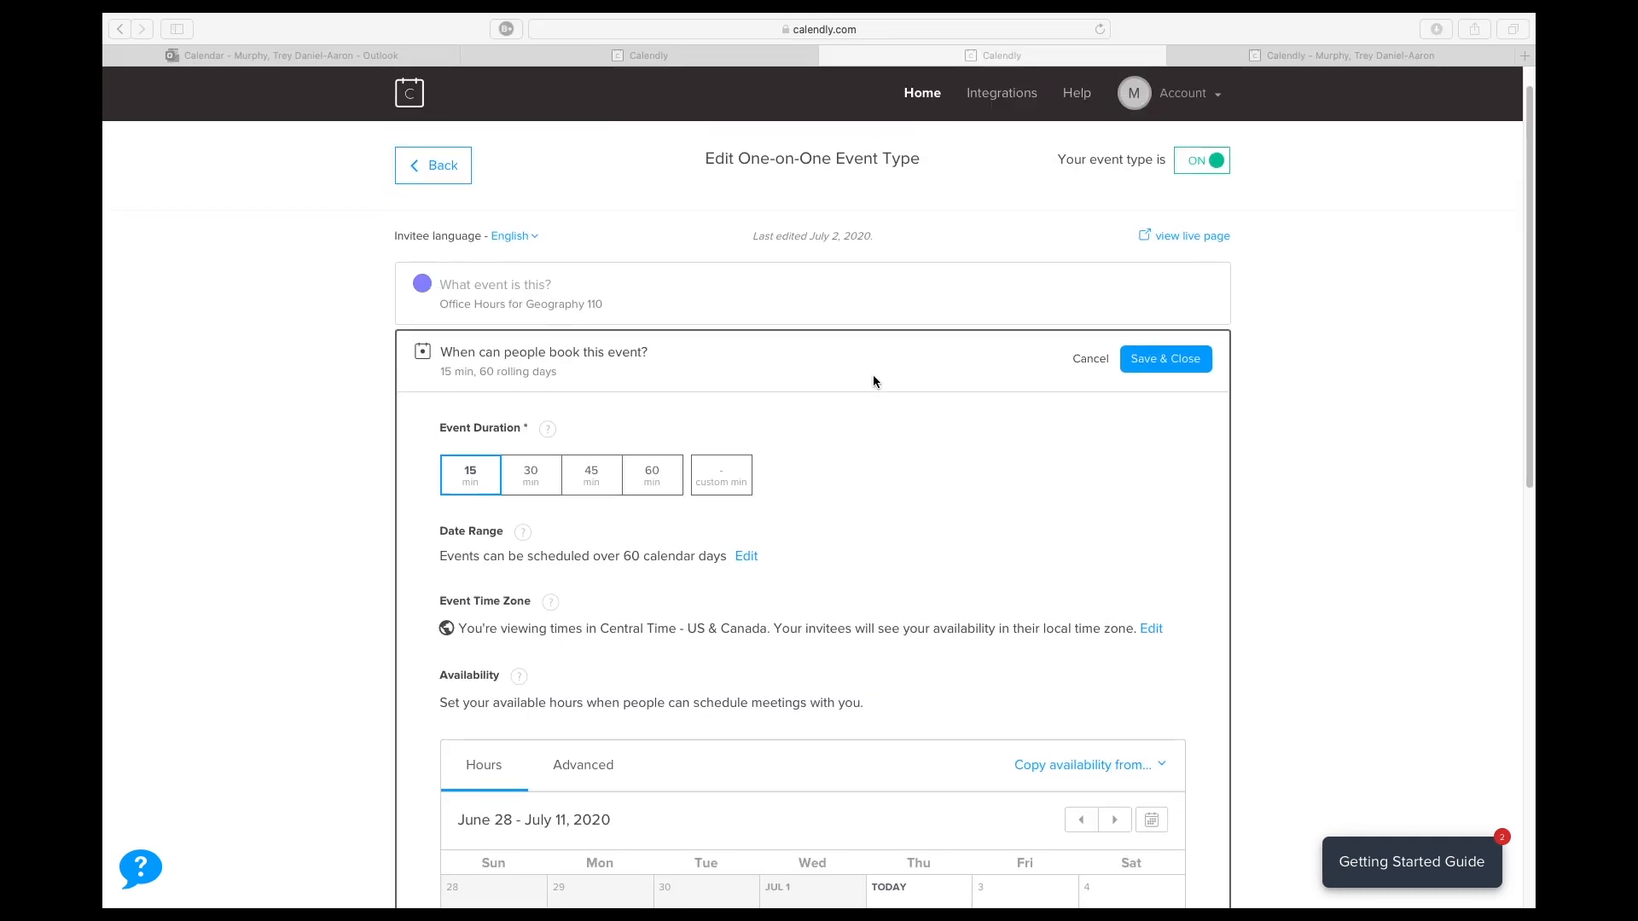
{"action": "scroll", "coordinate": [872, 373], "scroll_direction": "down", "scroll_amount": 2}
{"action": "scroll", "coordinate": [871, 374], "scroll_direction": "down", "scroll_amount": 5}
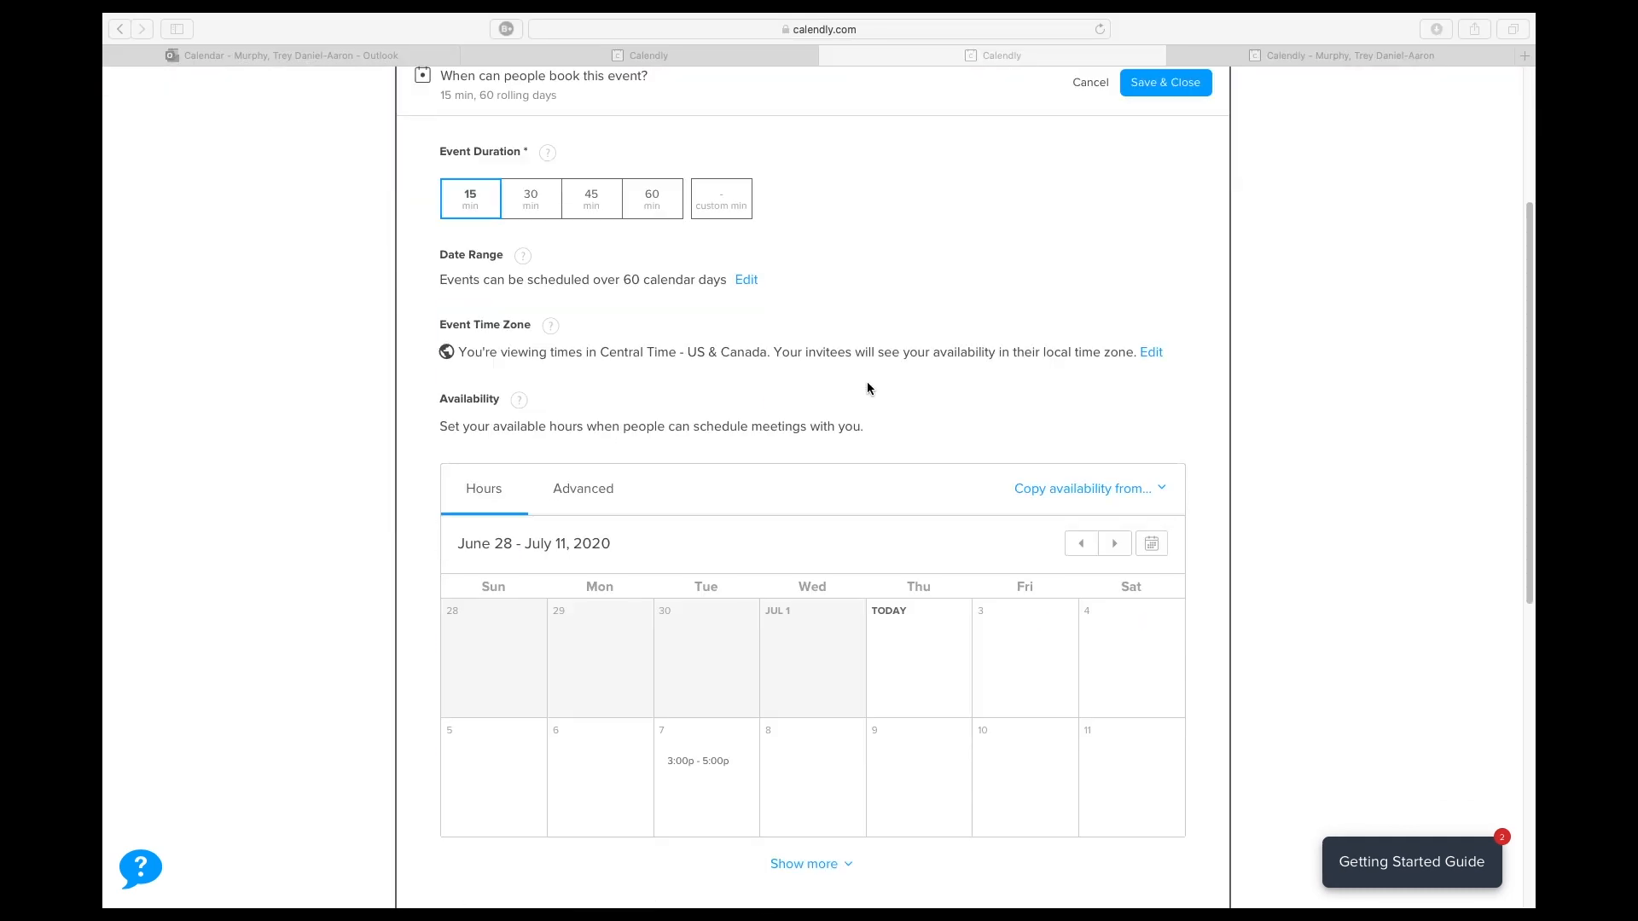
{"action": "scroll", "coordinate": [865, 388], "scroll_direction": "up", "scroll_amount": 4}
{"action": "scroll", "coordinate": [864, 395], "scroll_direction": "up", "scroll_amount": 3}
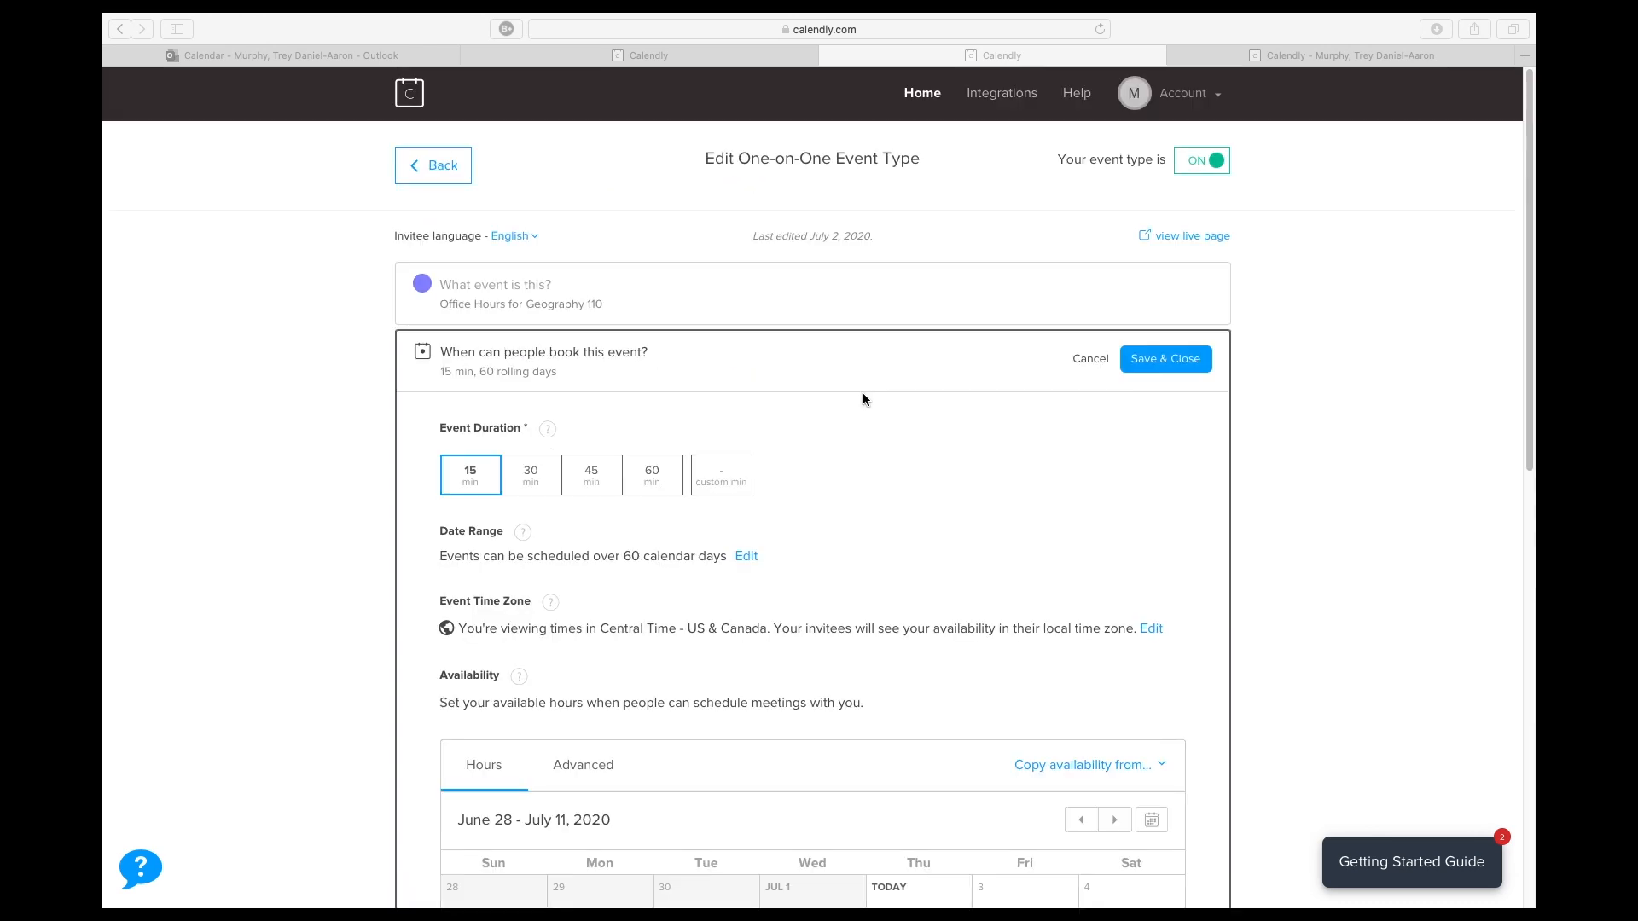
{"action": "left_click", "coordinate": [1175, 249]}
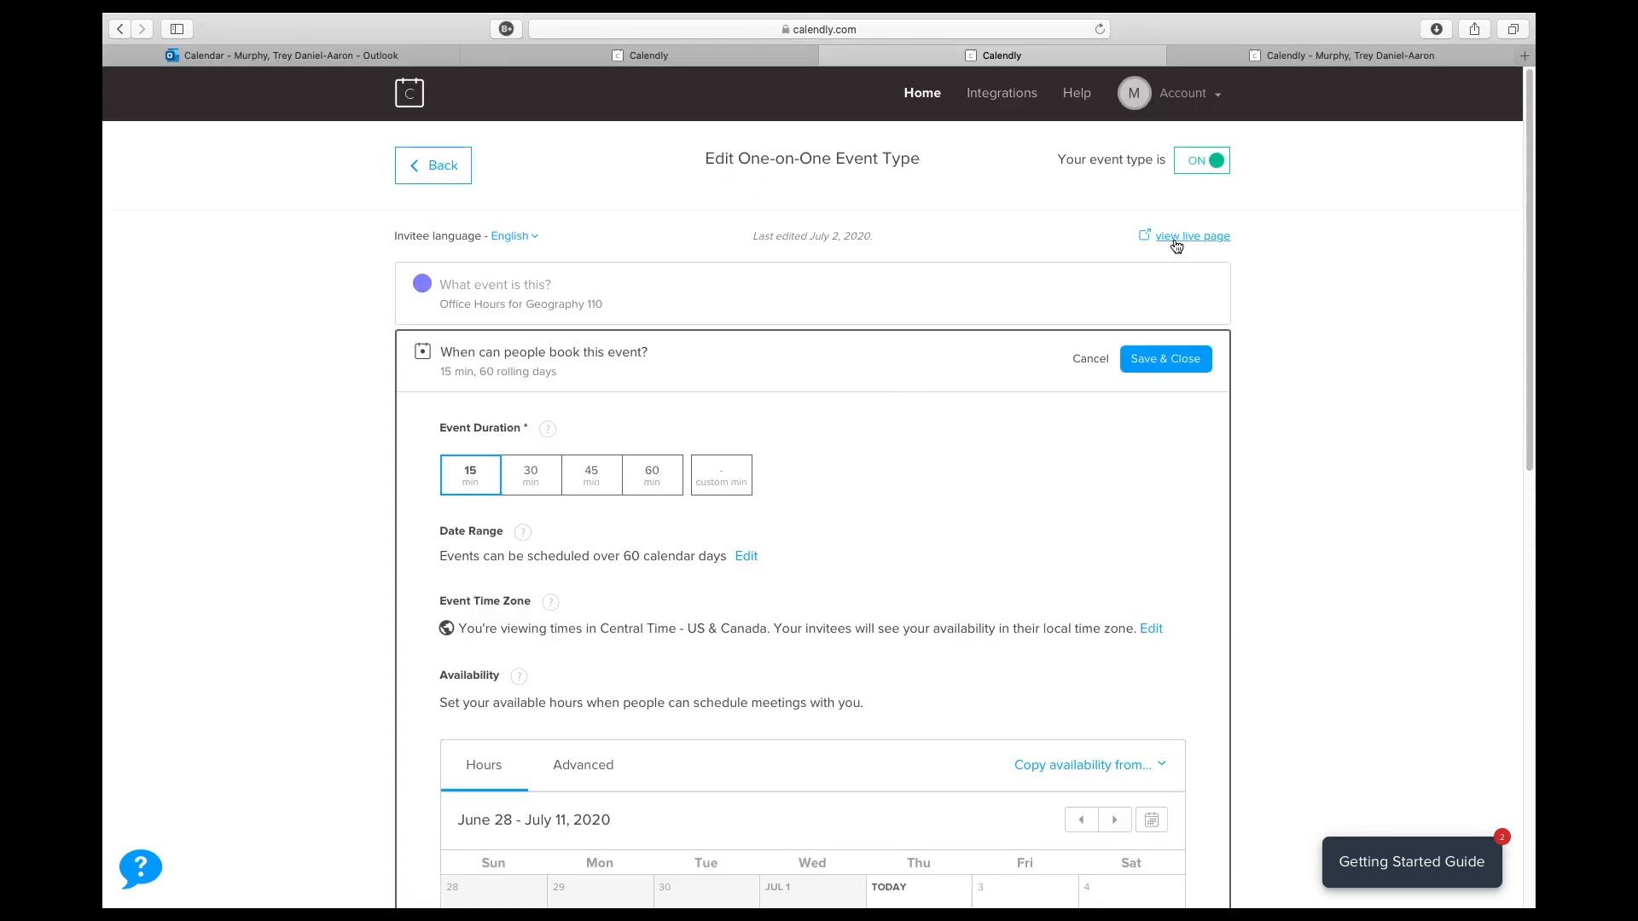
{"action": "left_click", "coordinate": [1175, 241]}
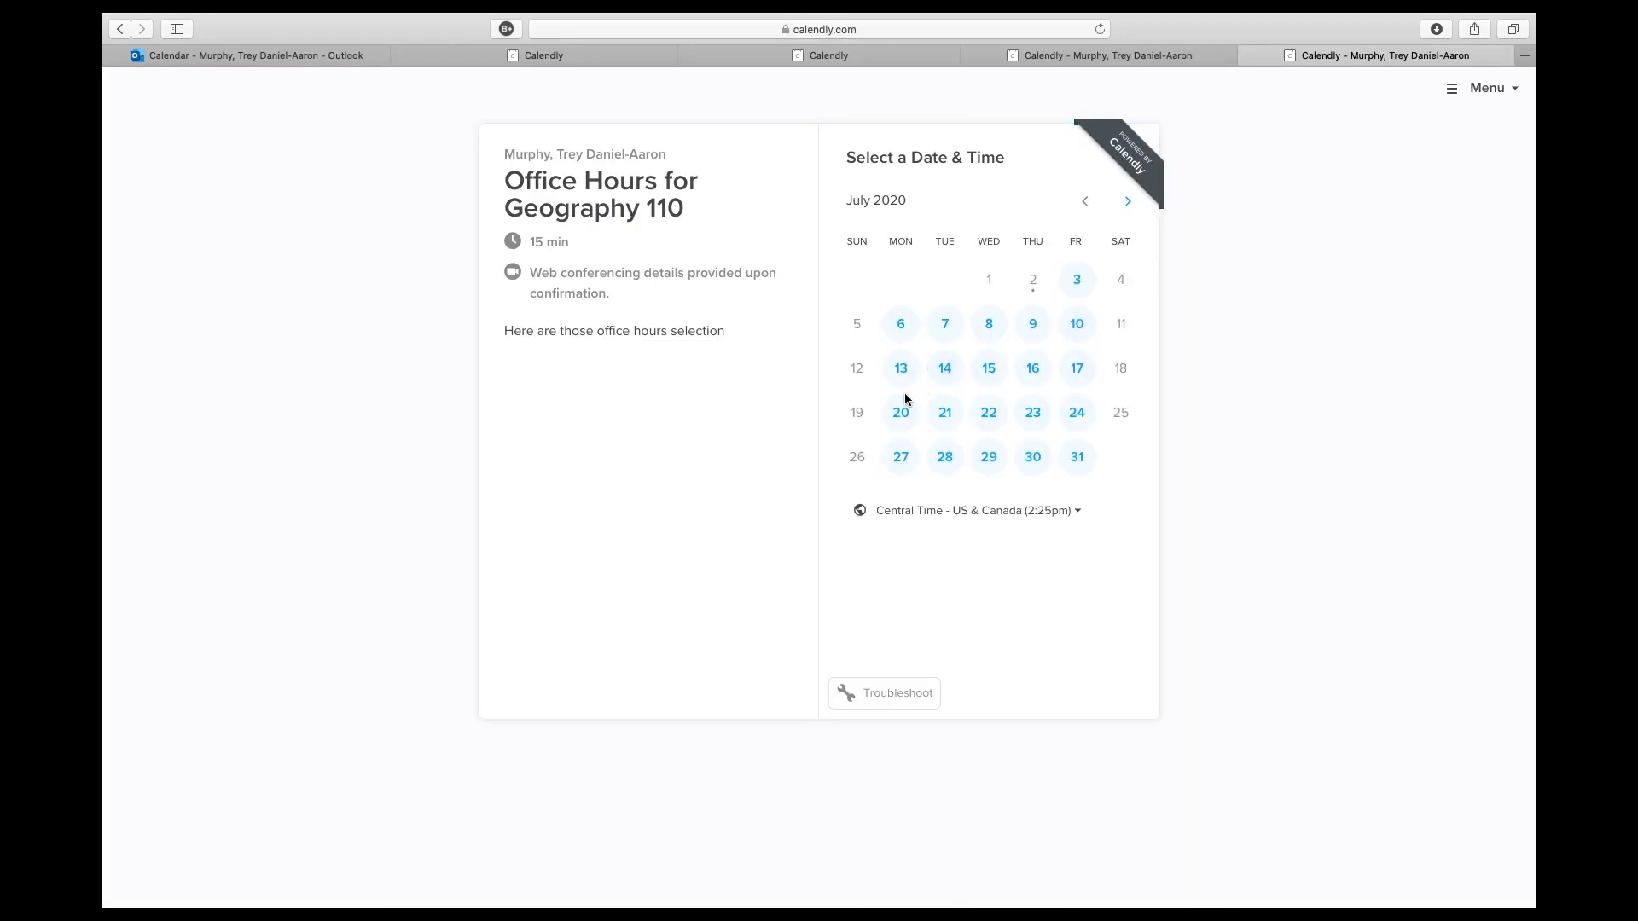
- Check the time slots for Monday, July 6, and choose the 3:30pm slot on Tuesday, July 7, for a test booking
{"action": "left_click", "coordinate": [906, 334]}
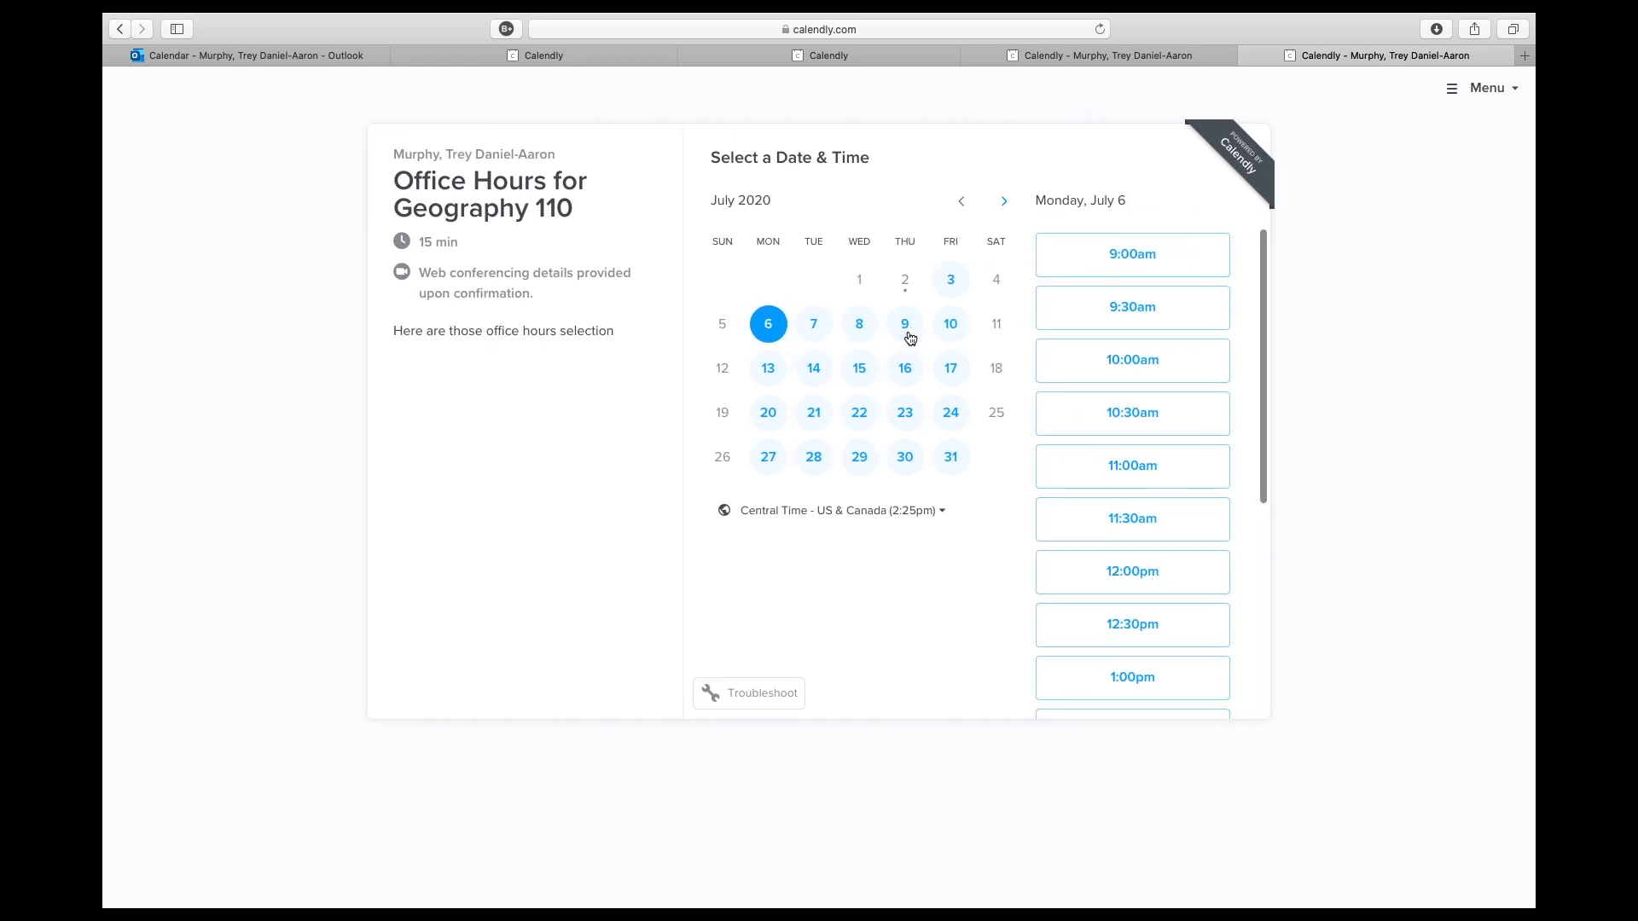
{"action": "left_click", "coordinate": [816, 335]}
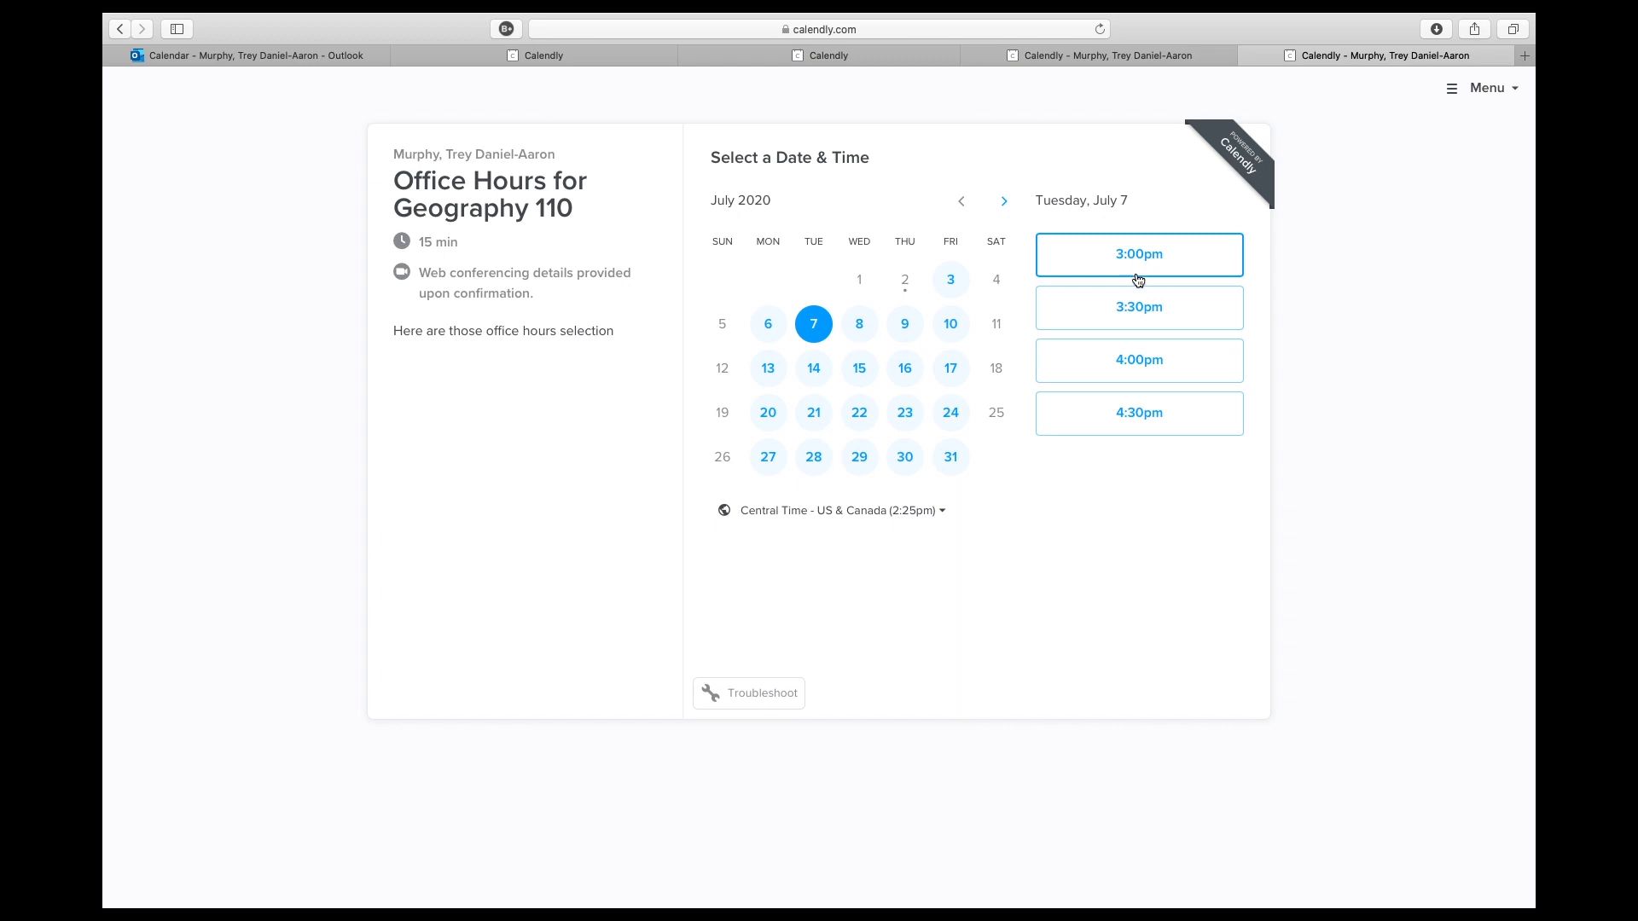
{"action": "left_click", "coordinate": [1127, 323]}
{"action": "left_click", "coordinate": [1176, 317]}
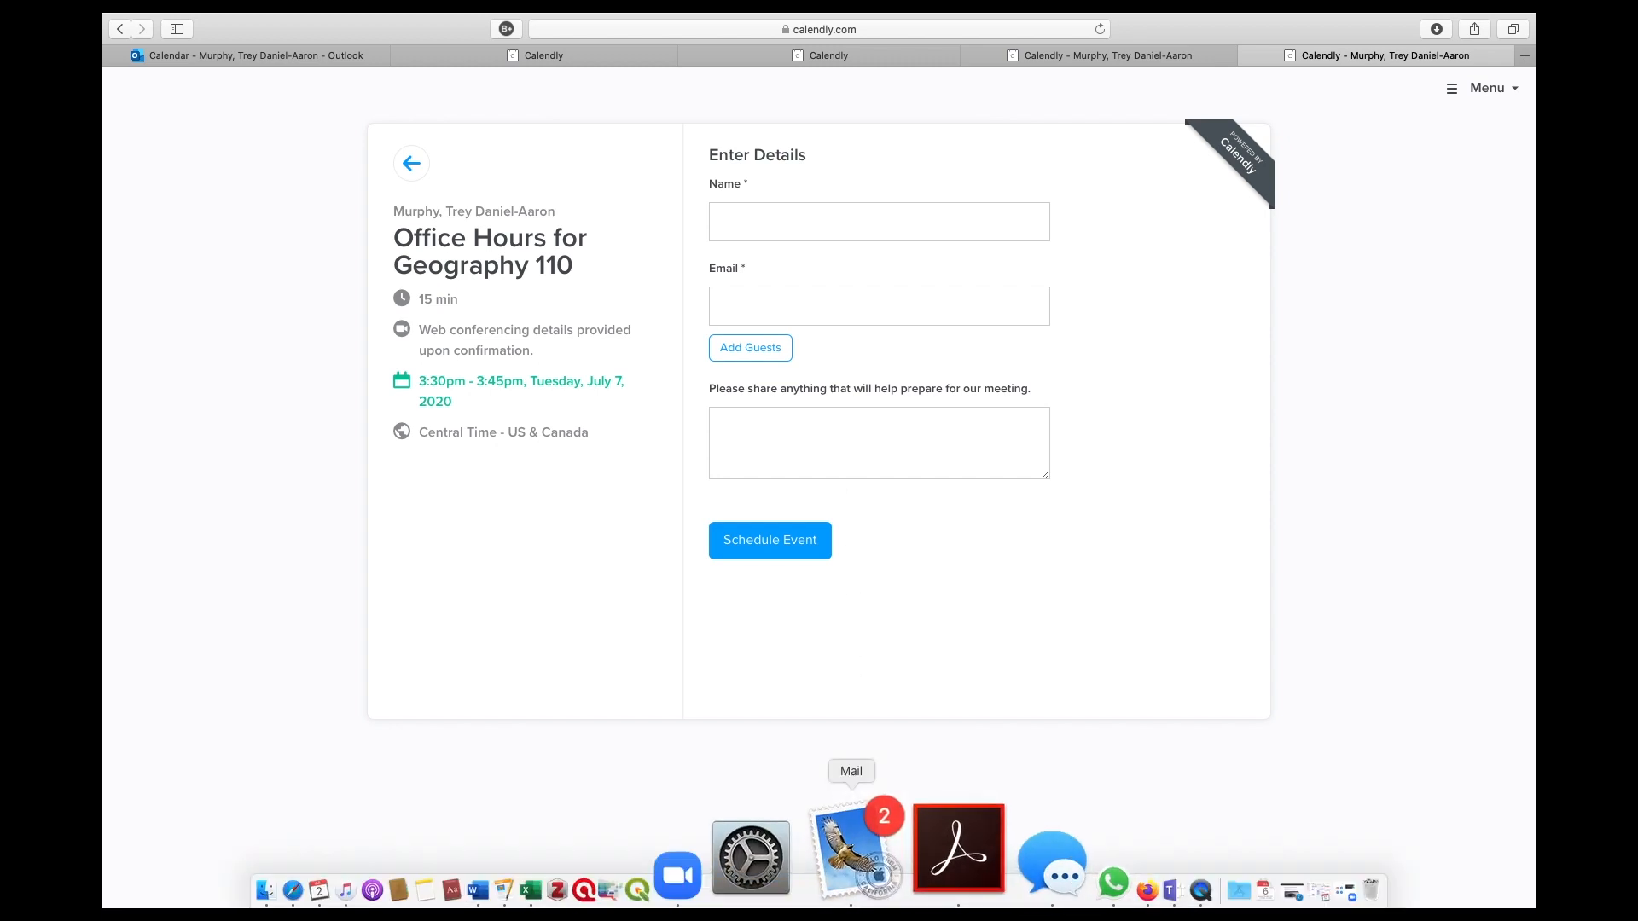
- Fill in the invitee's name and email, enter "howdy" as the meeting preparation note, and schedule the event
{"action": "left_click", "coordinate": [806, 227]}
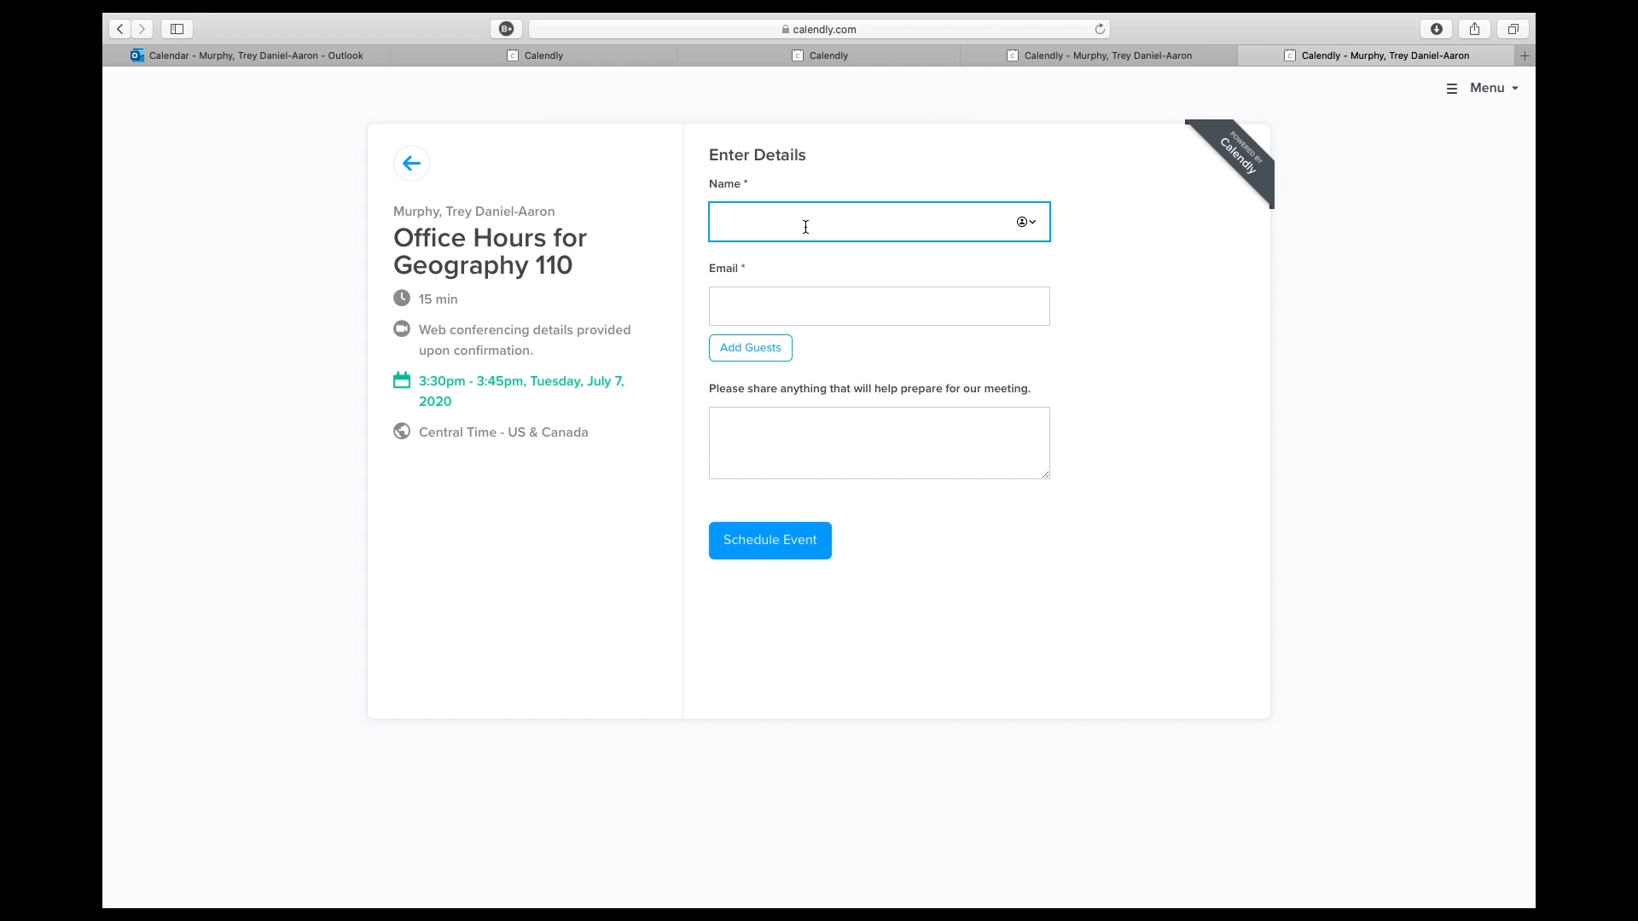
{"action": "type", "text": "Trey"}
{"action": "key", "text": "Tab"}
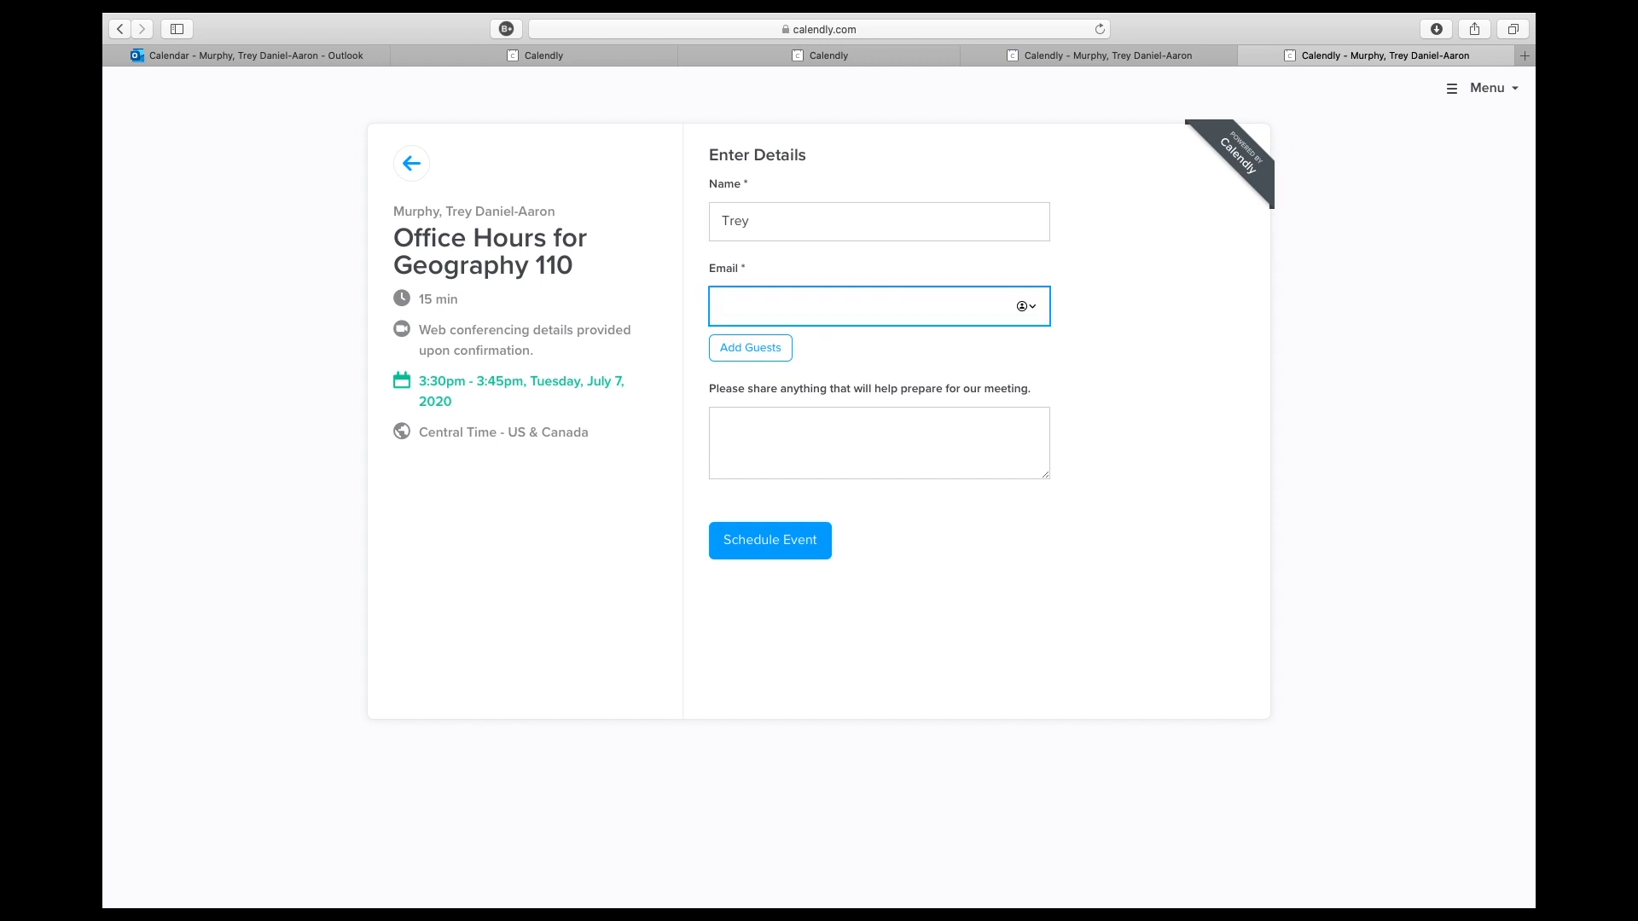
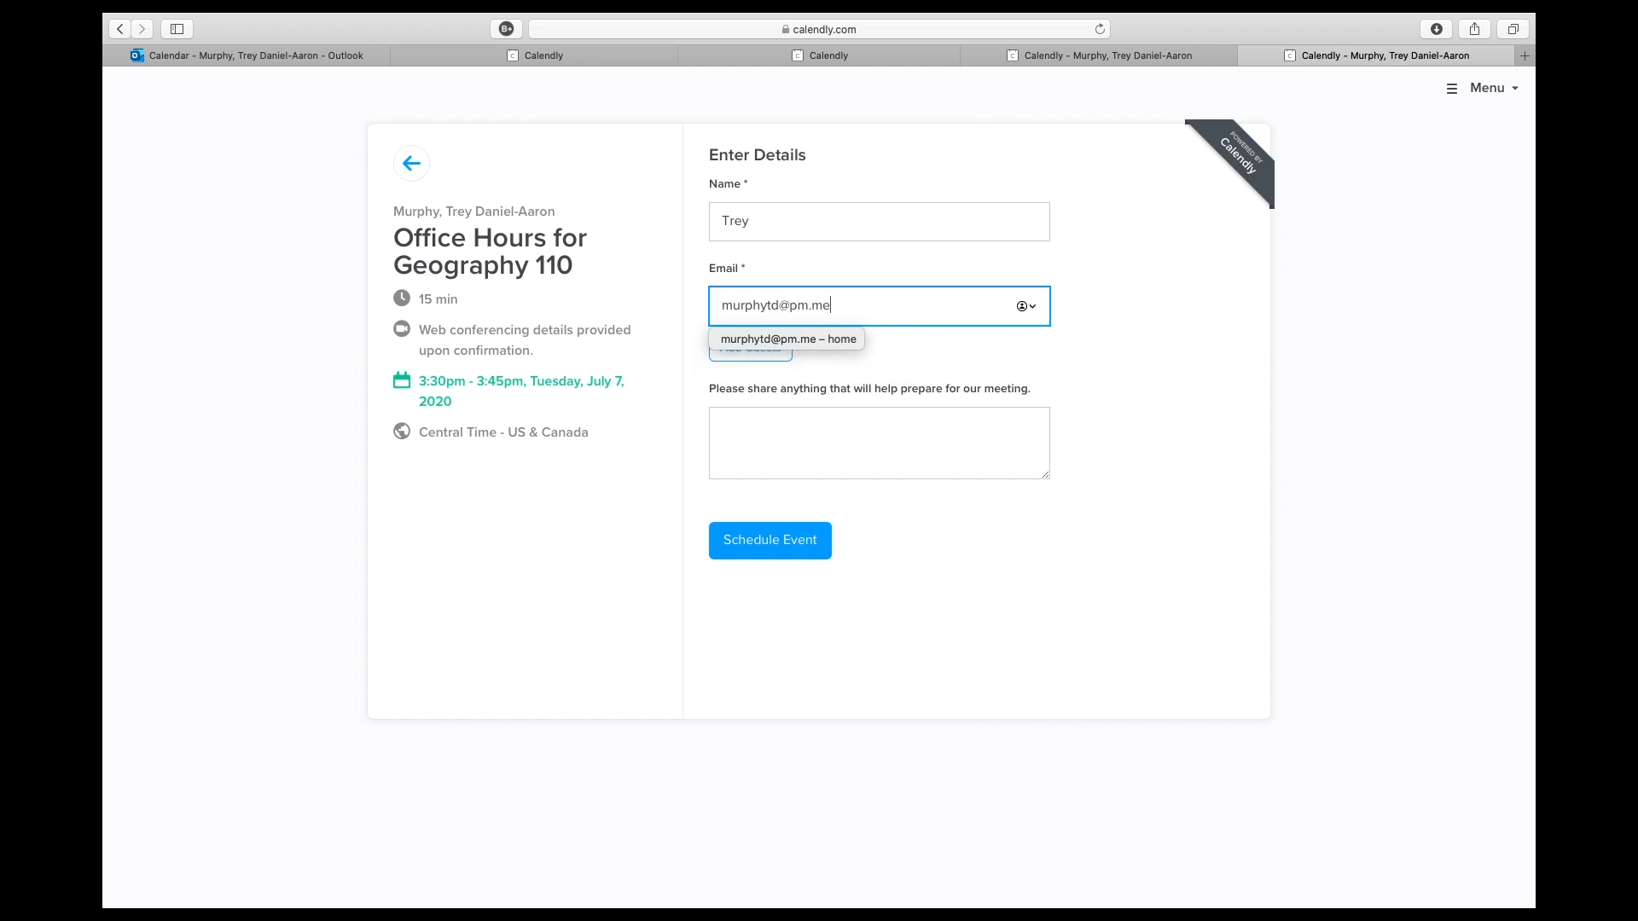
{"action": "key", "text": "Tab"}
{"action": "type", "text": "howdy"}
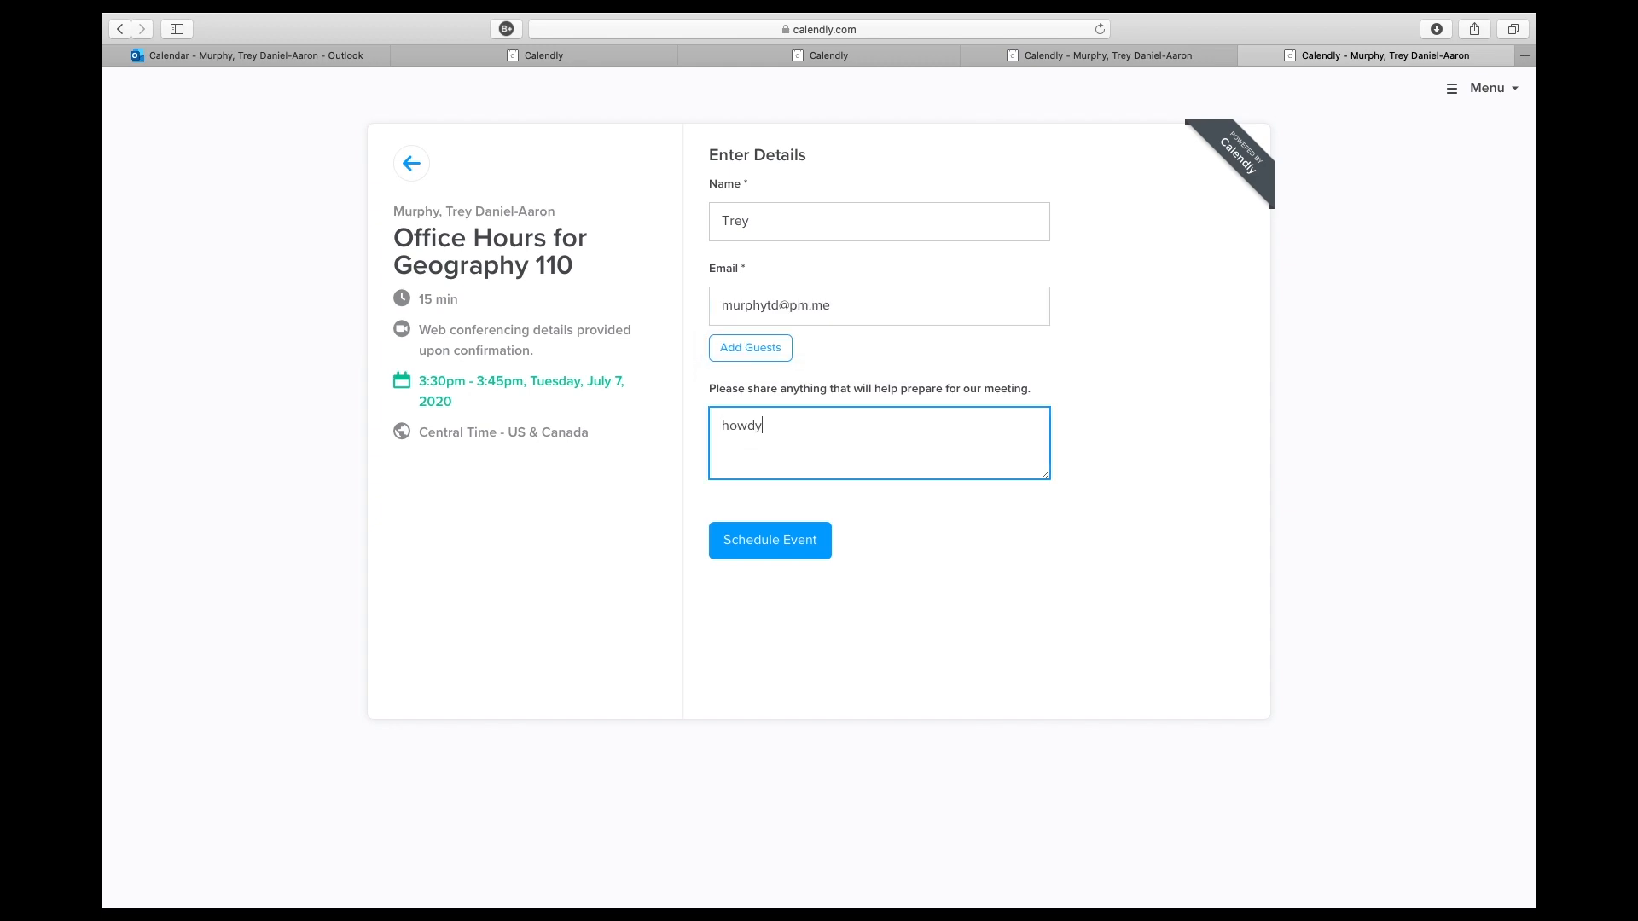
{"action": "left_click", "coordinate": [760, 543]}
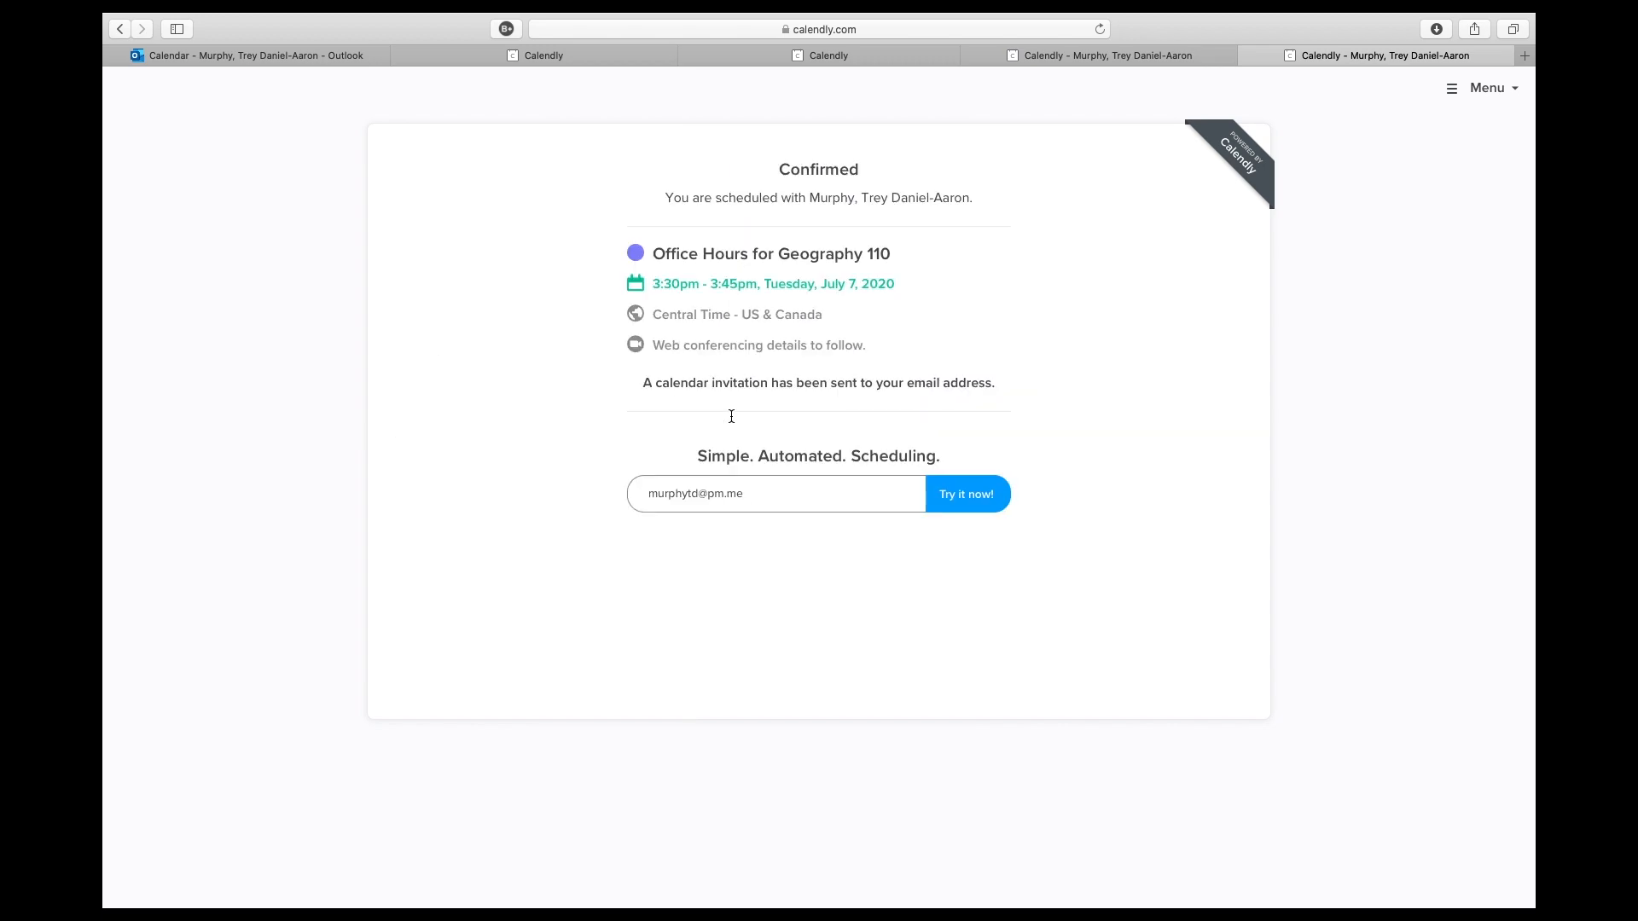
- Switch to Mail and read the Calendly notification about the new office hours booking, including its Zoom meeting details
{"action": "mouse_move", "coordinate": [757, 896]}
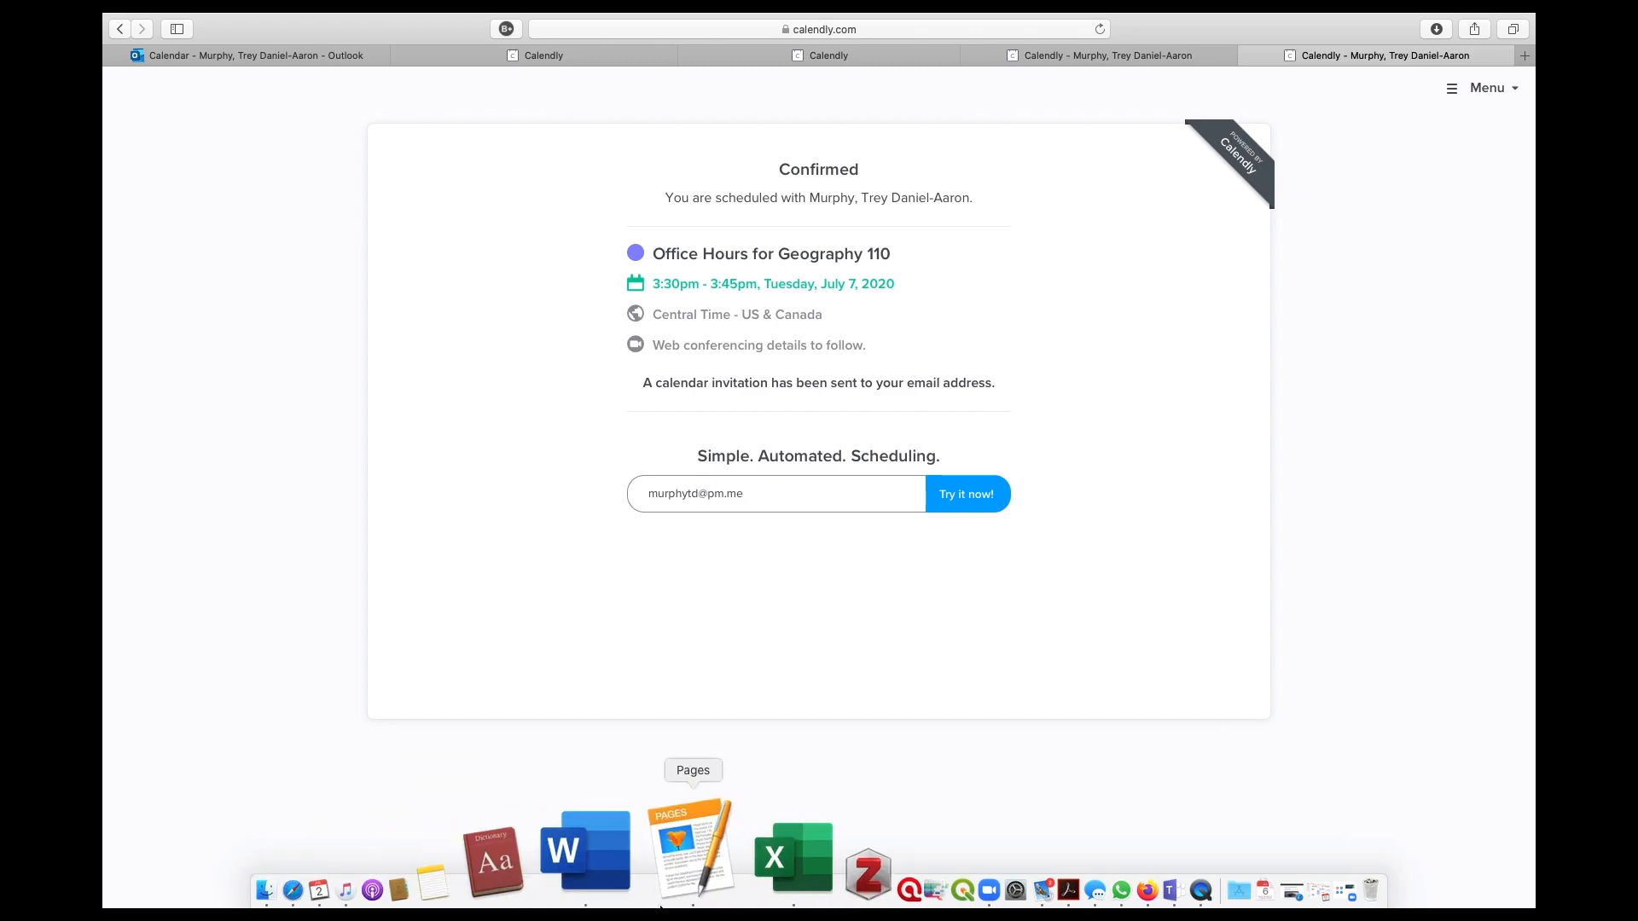
{"action": "left_click", "coordinate": [870, 887]}
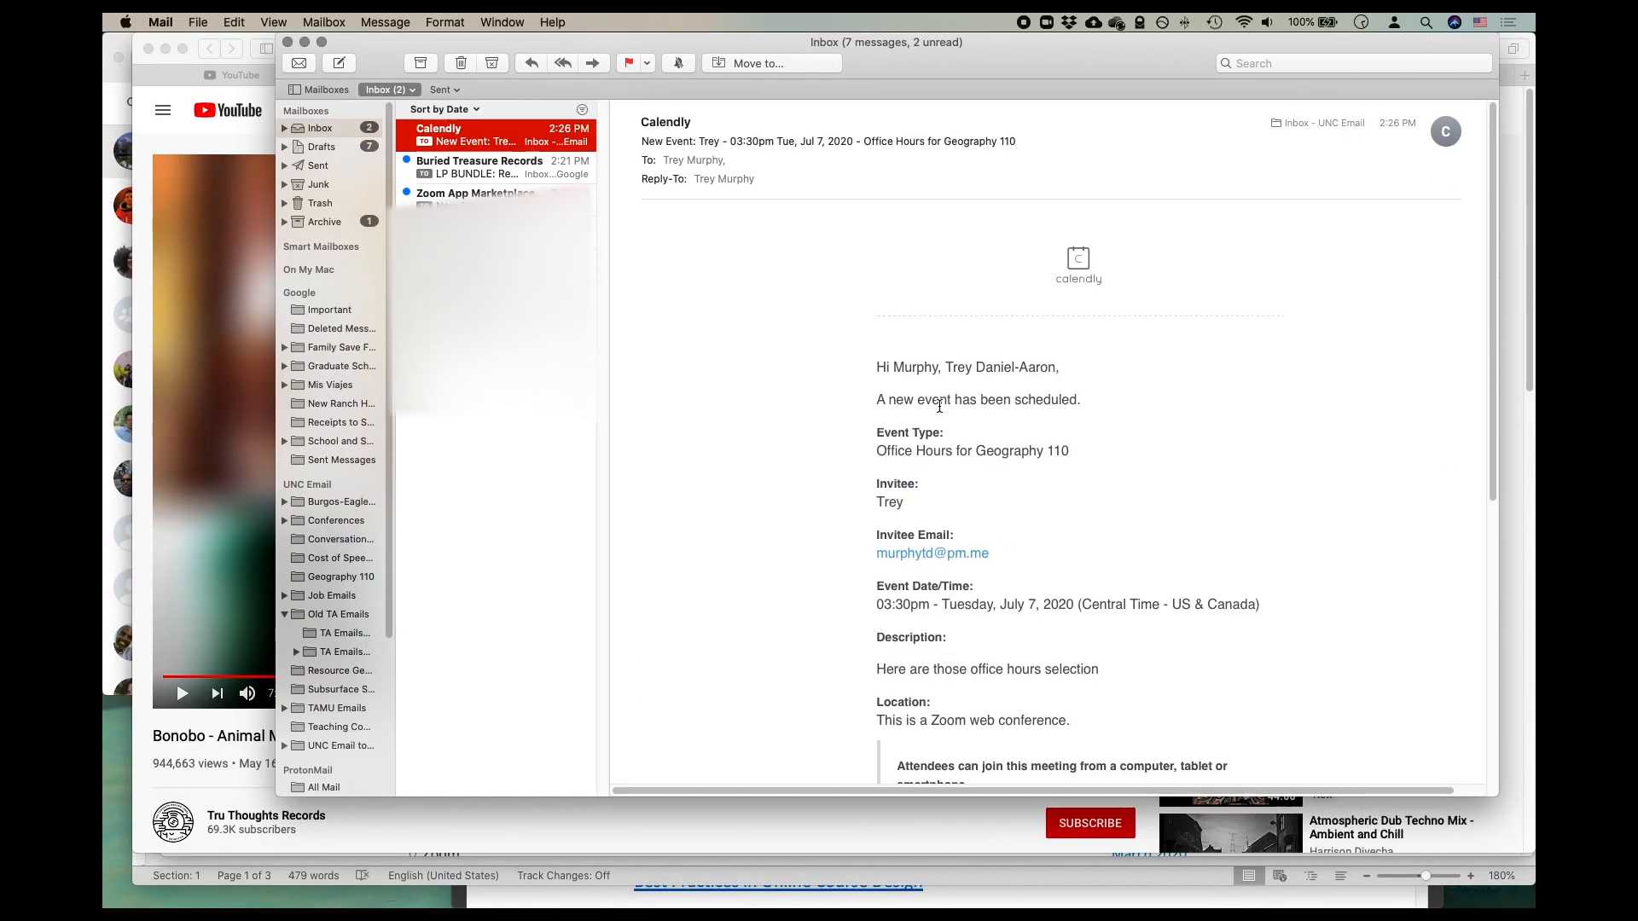
{"action": "scroll", "coordinate": [978, 427], "scroll_direction": "down", "scroll_amount": 5}
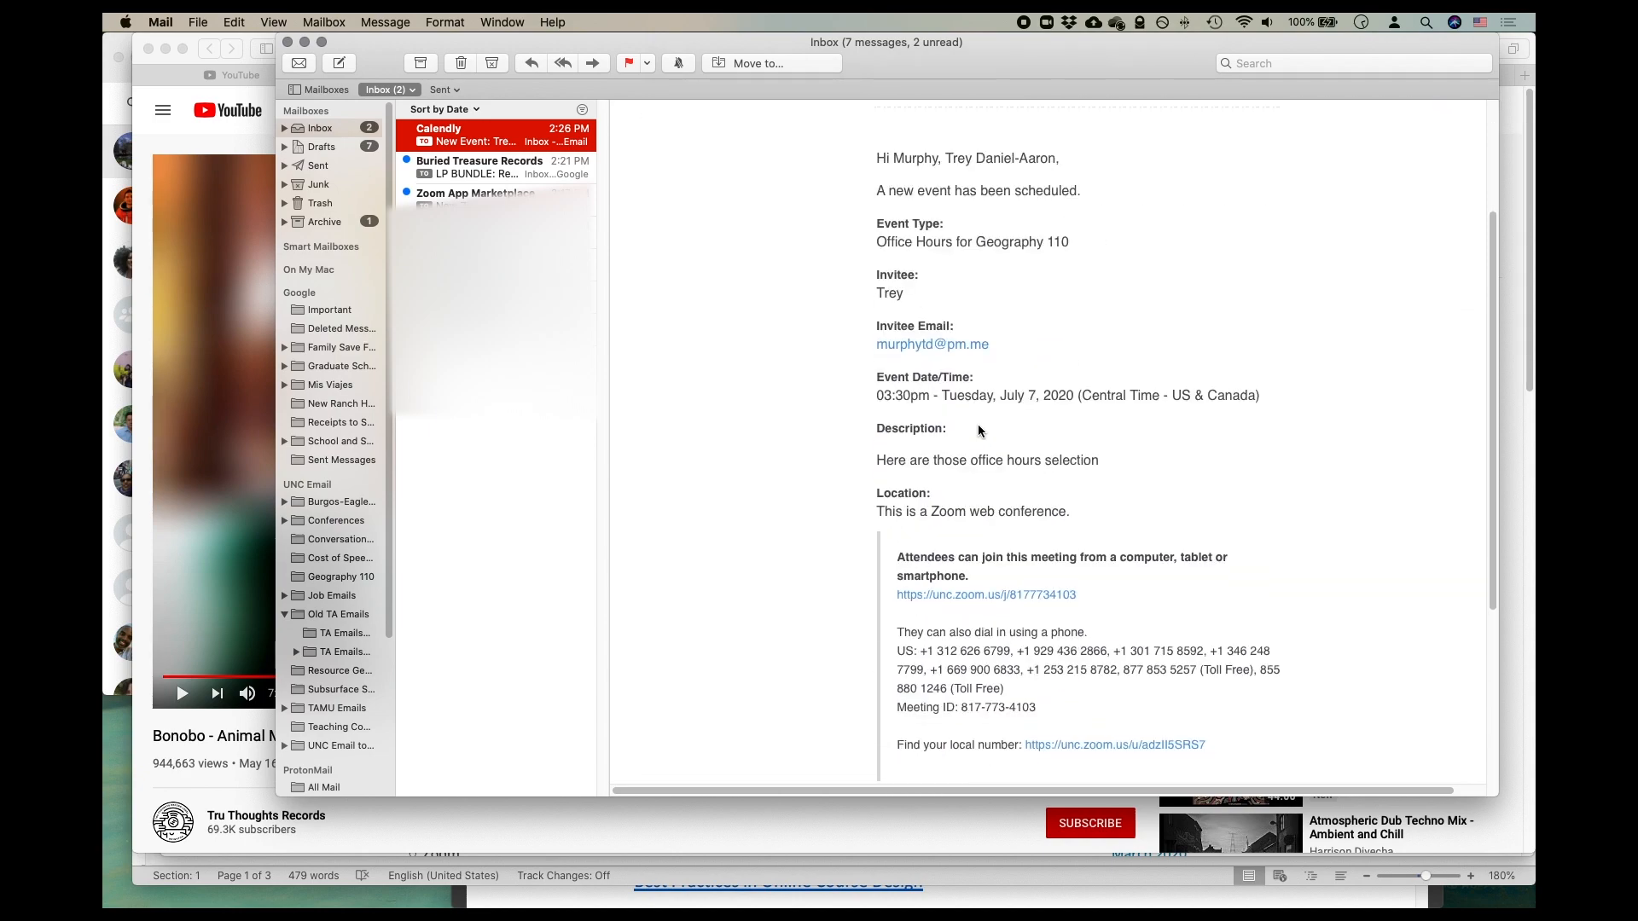
{"action": "scroll", "coordinate": [978, 427], "scroll_direction": "down", "scroll_amount": 1}
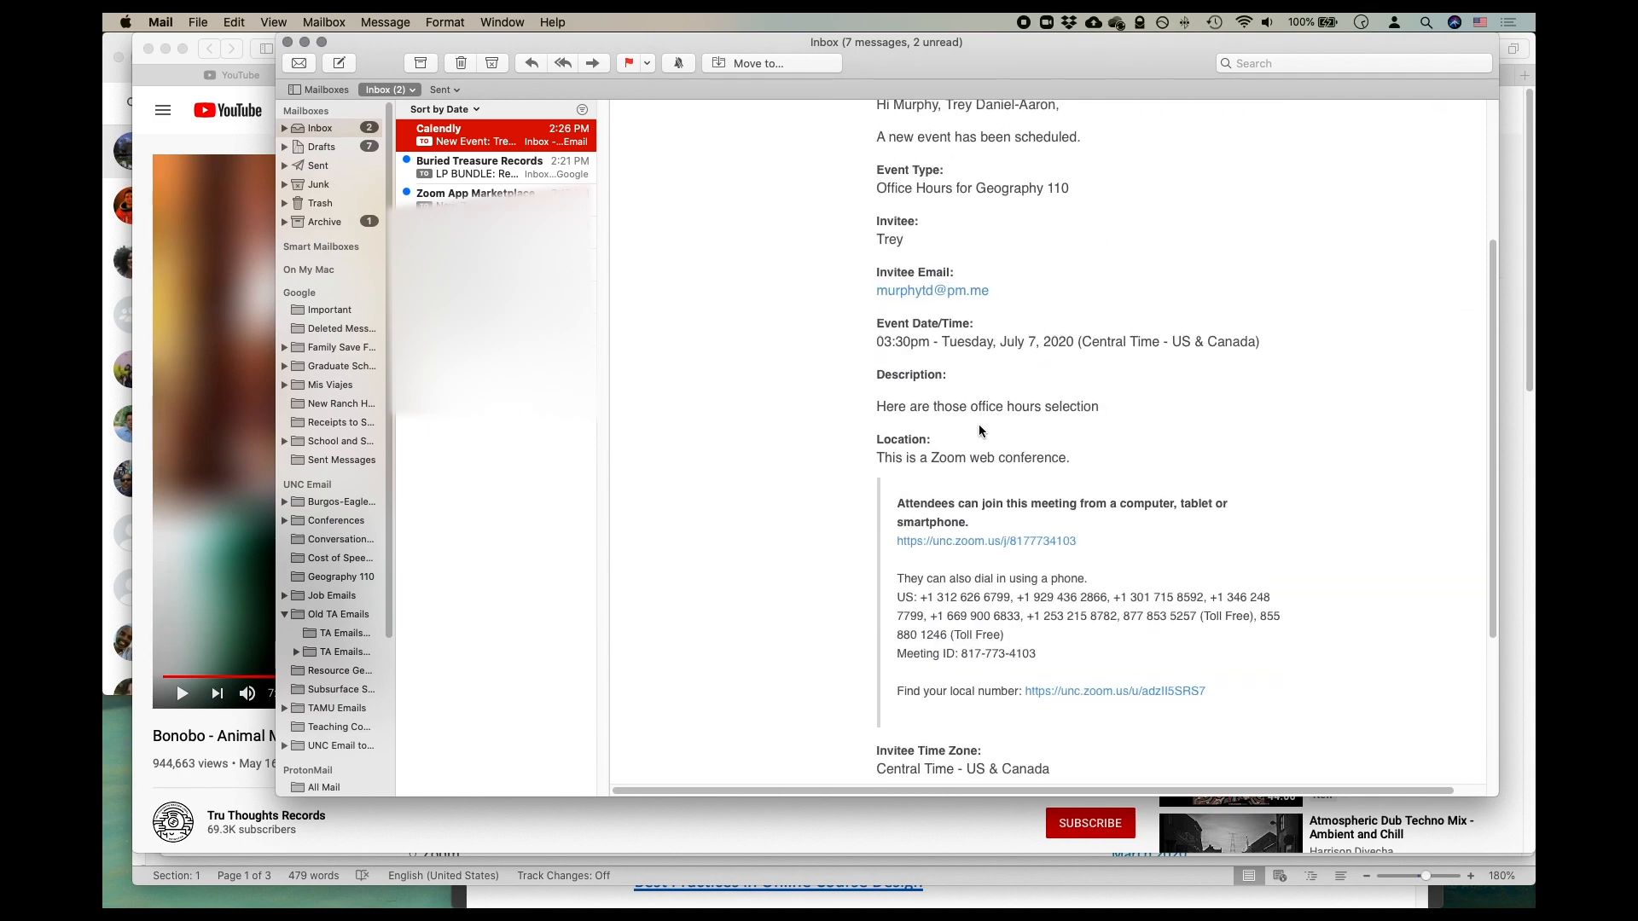
{"action": "scroll", "coordinate": [979, 427], "scroll_direction": "down", "scroll_amount": 6}
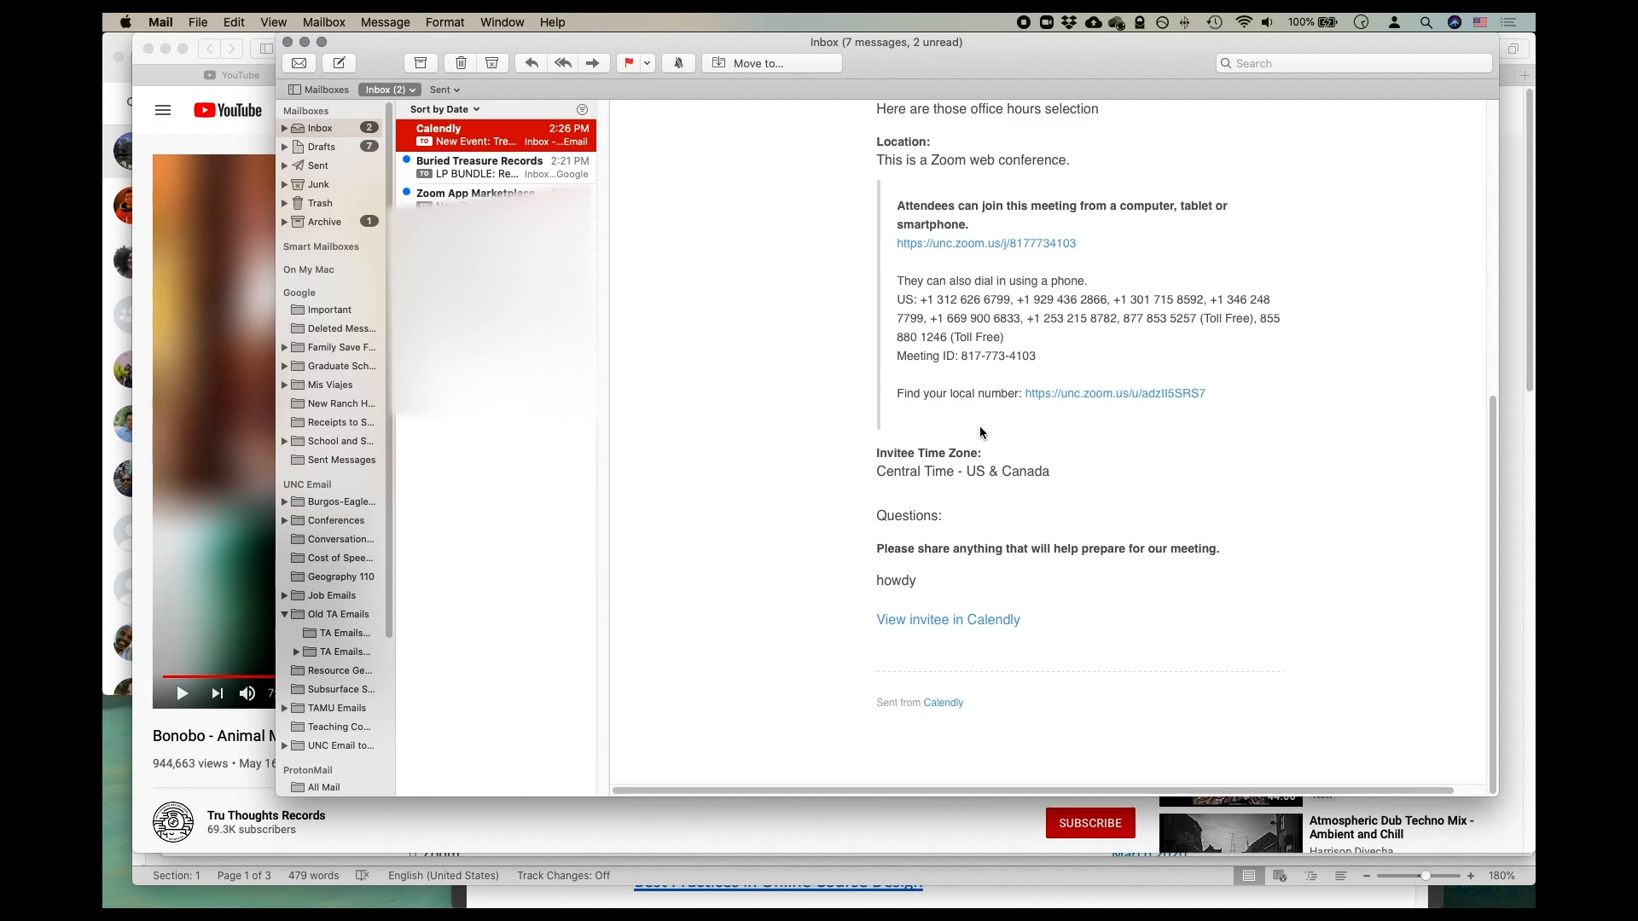
{"action": "scroll", "coordinate": [979, 431], "scroll_direction": "up", "scroll_amount": 12}
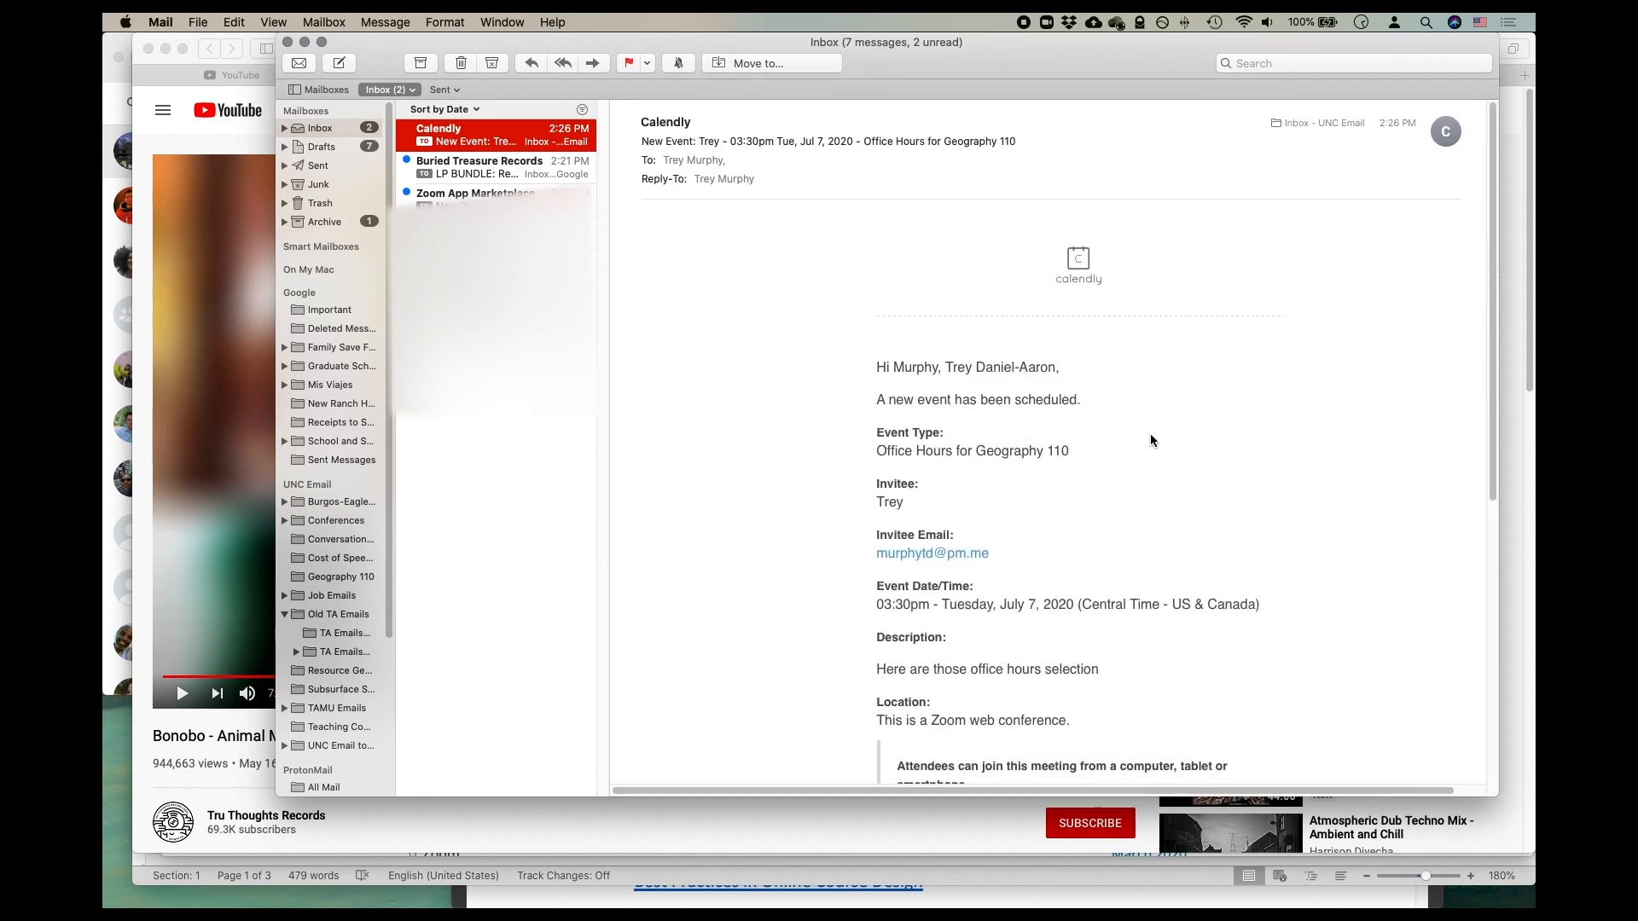
{"action": "scroll", "coordinate": [1150, 433], "scroll_direction": "down", "scroll_amount": 6}
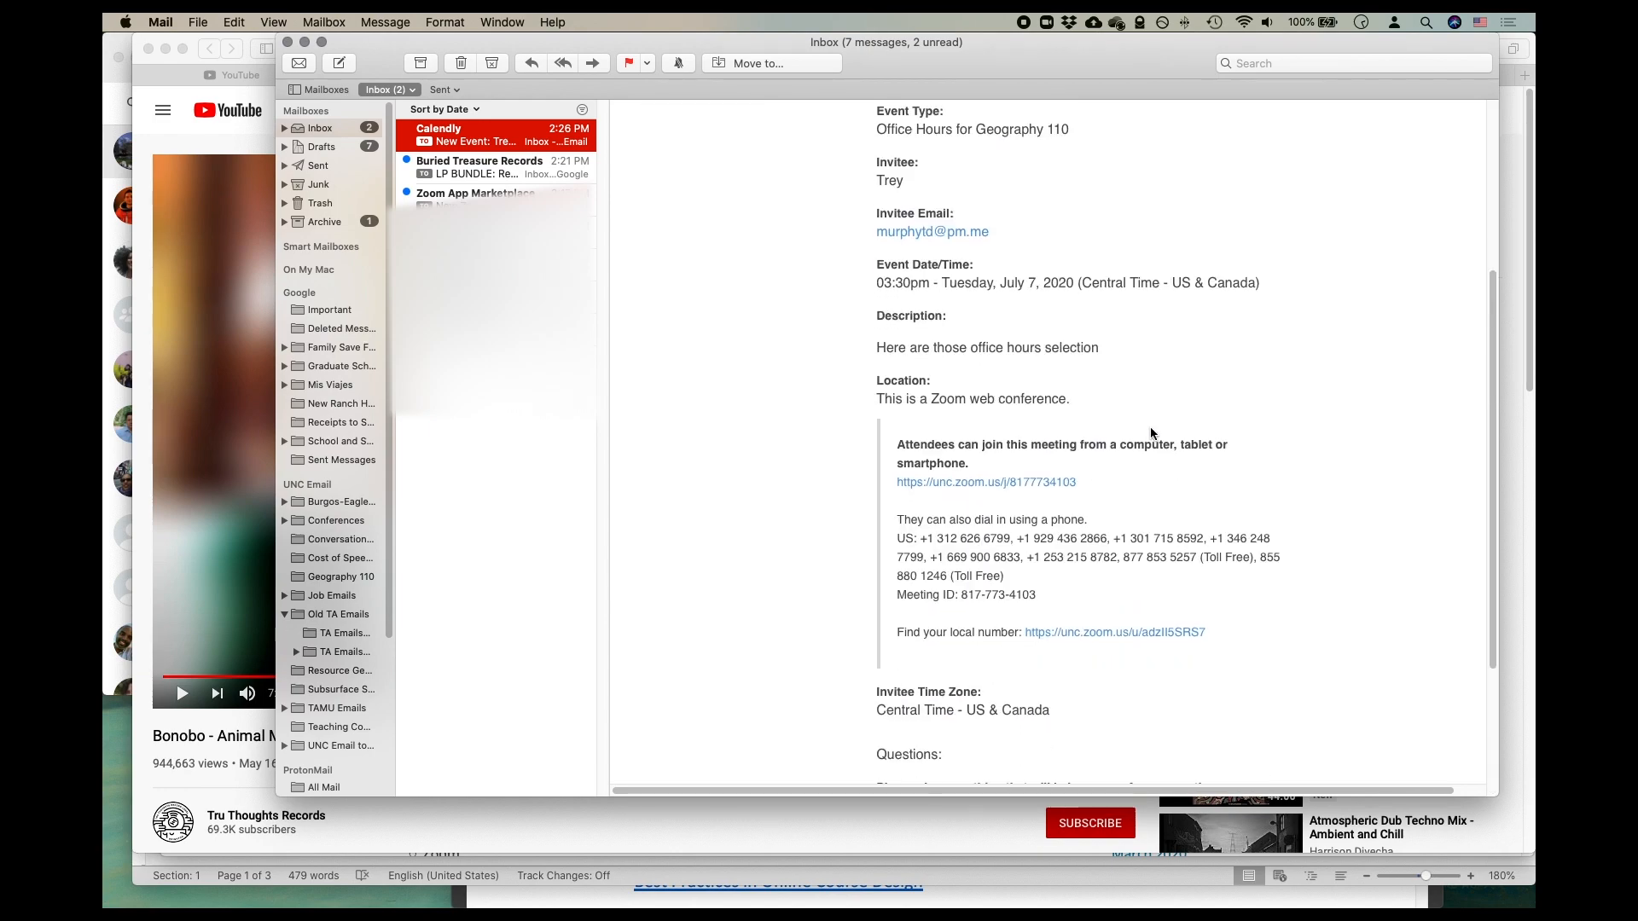
- Read the rest of the booking notification, then fetch new mail and open the invitee's confirmation email
{"action": "scroll", "coordinate": [1150, 433], "scroll_direction": "down", "scroll_amount": 5}
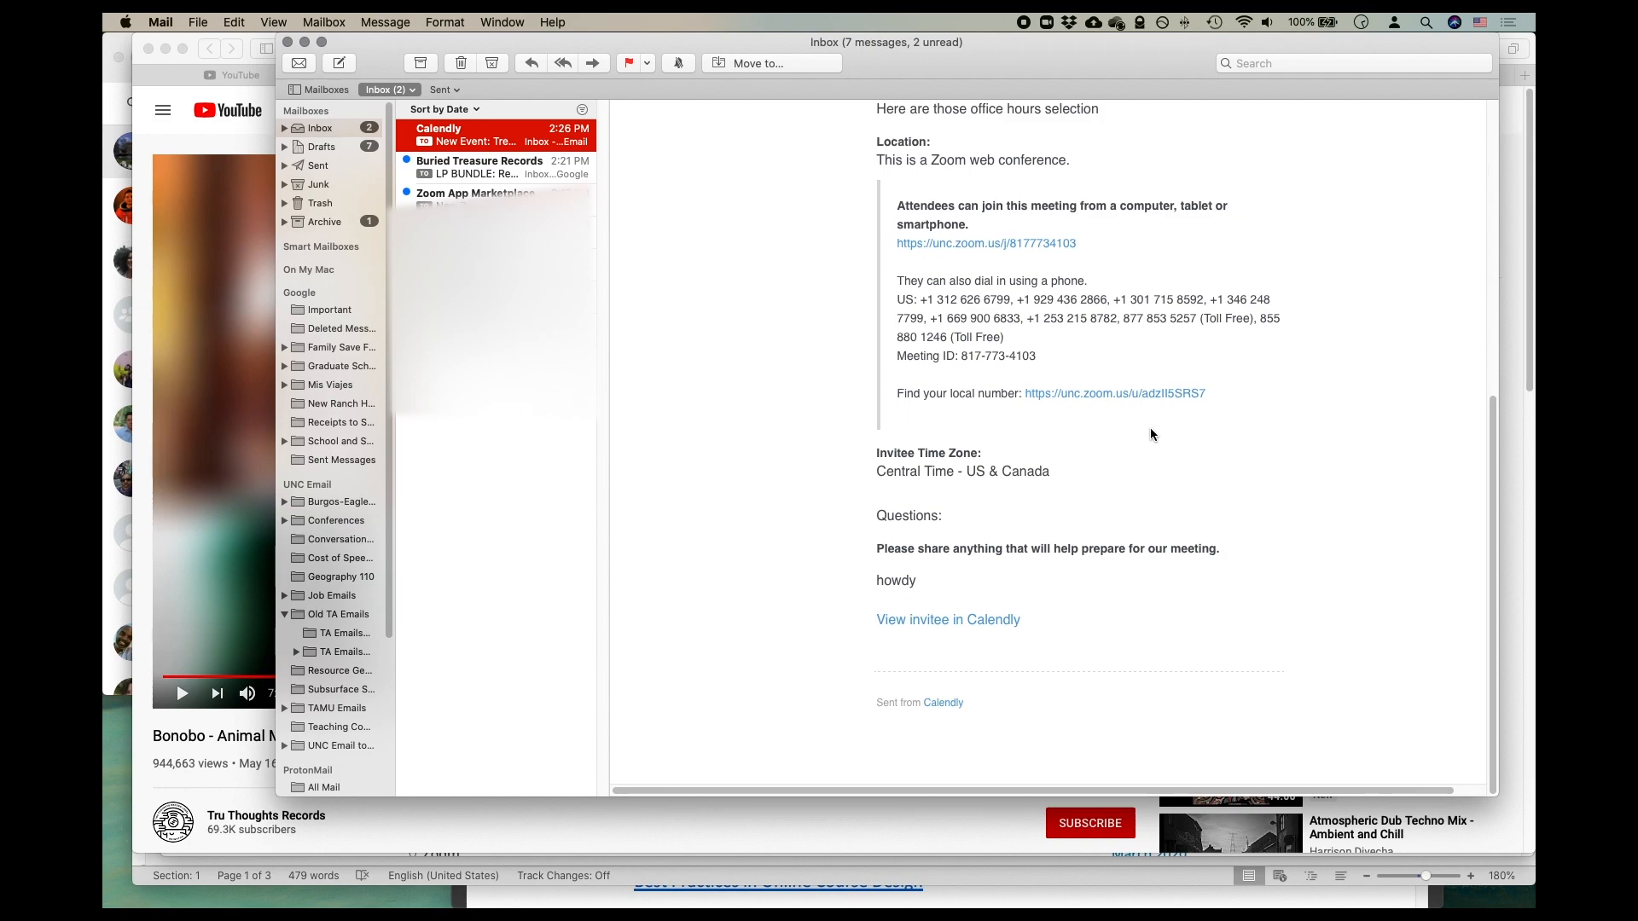
{"action": "scroll", "coordinate": [1150, 435], "scroll_direction": "up", "scroll_amount": 10}
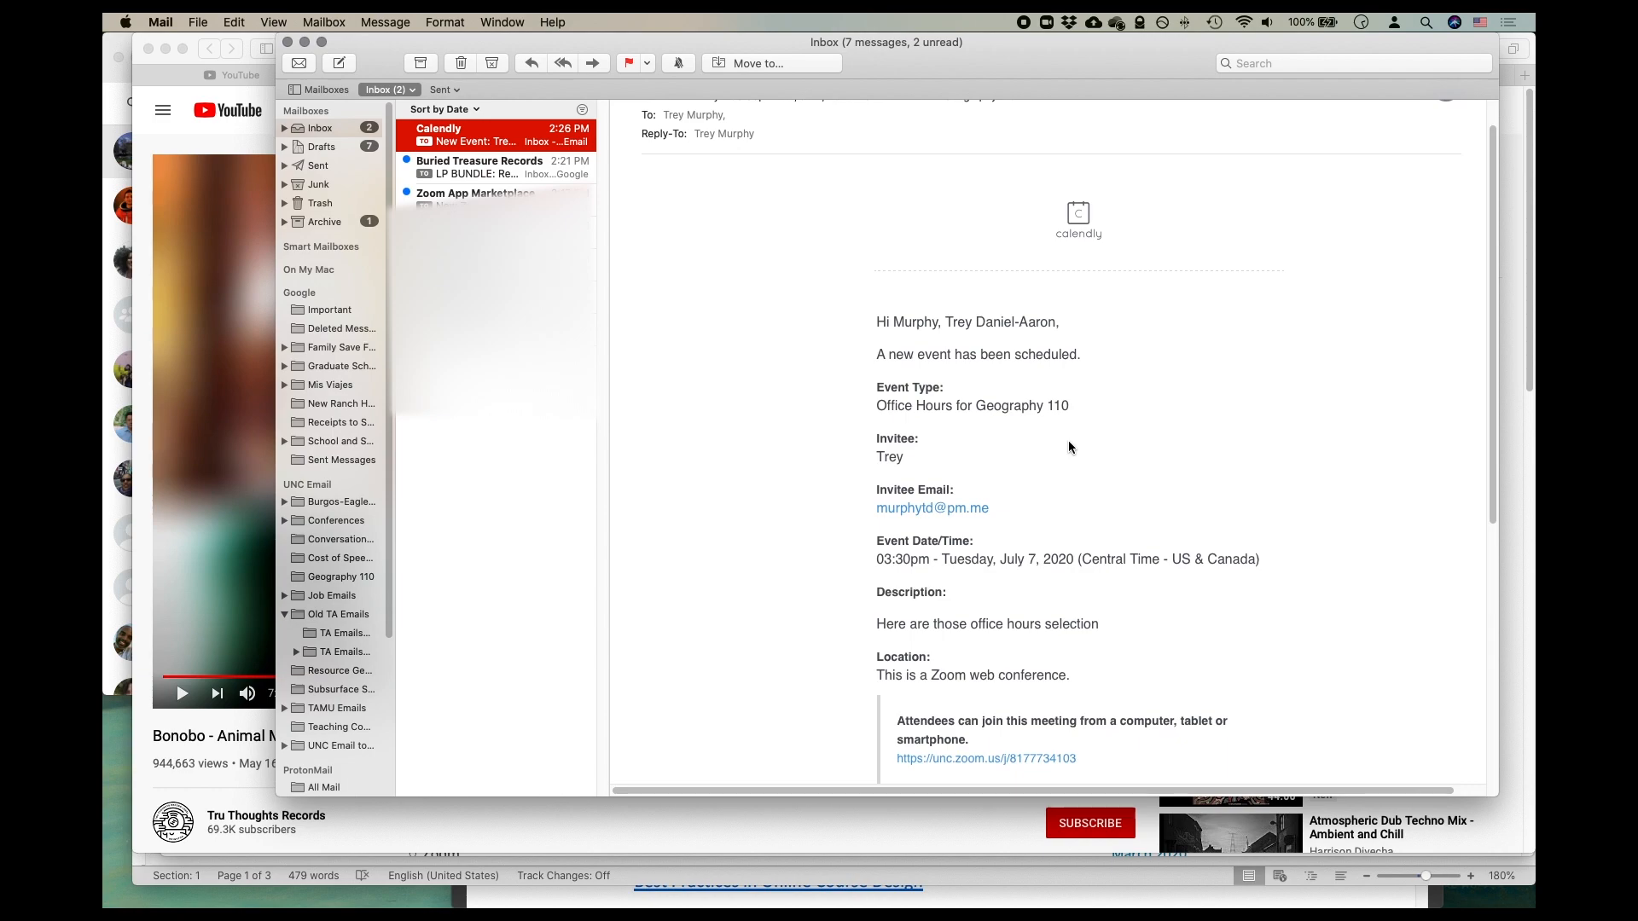
{"action": "left_click", "coordinate": [299, 63]}
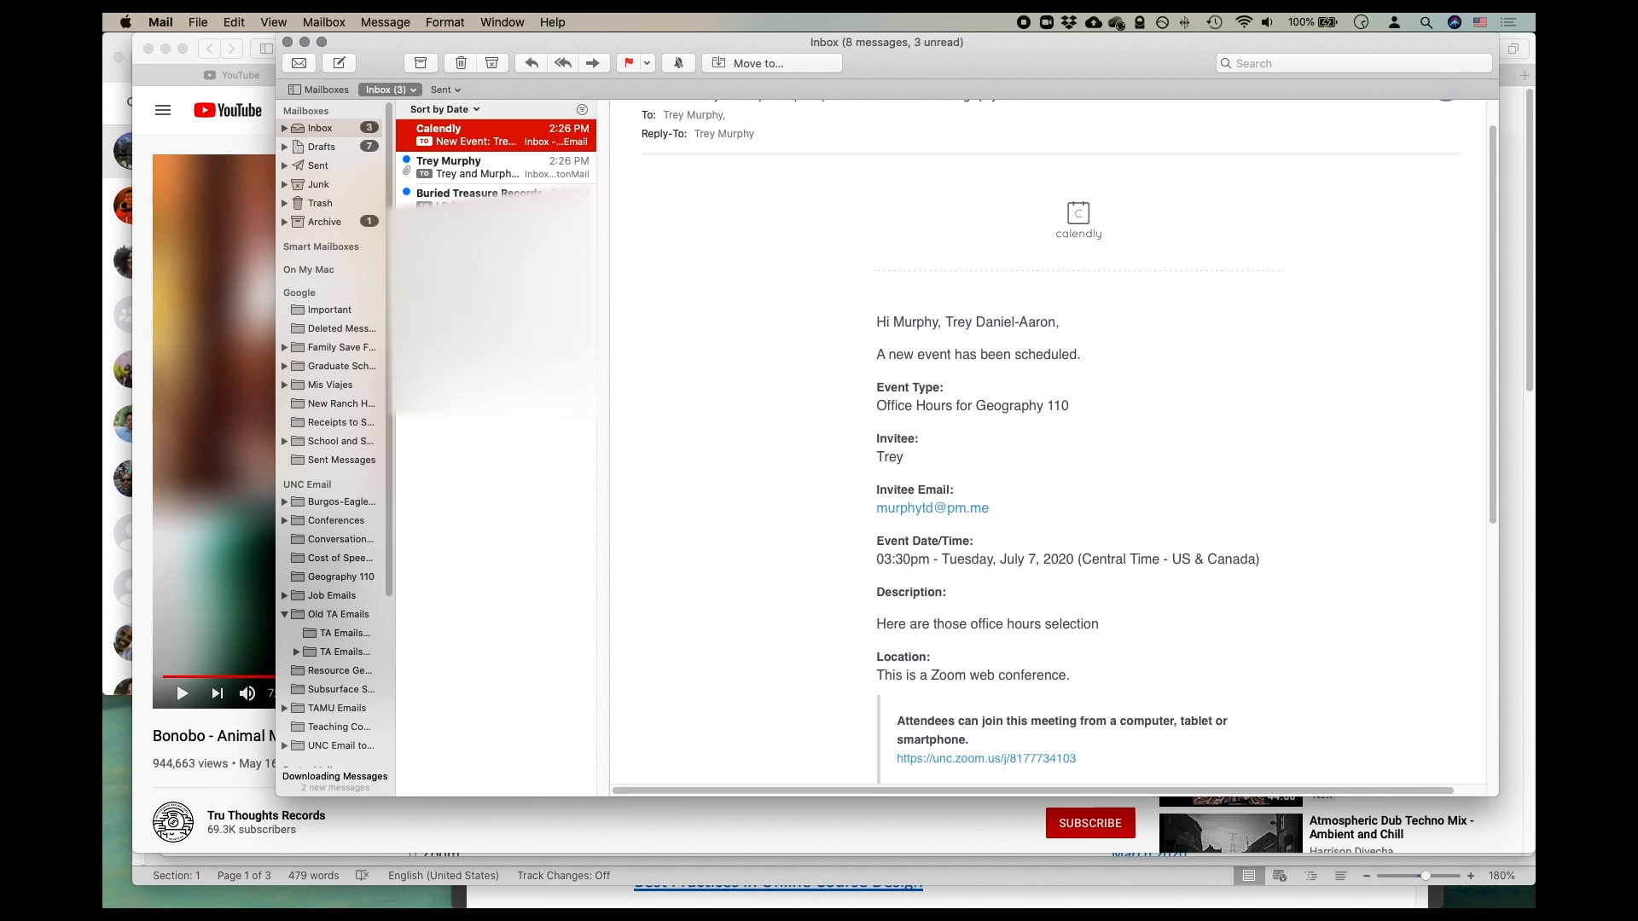
{"action": "left_click", "coordinate": [459, 170]}
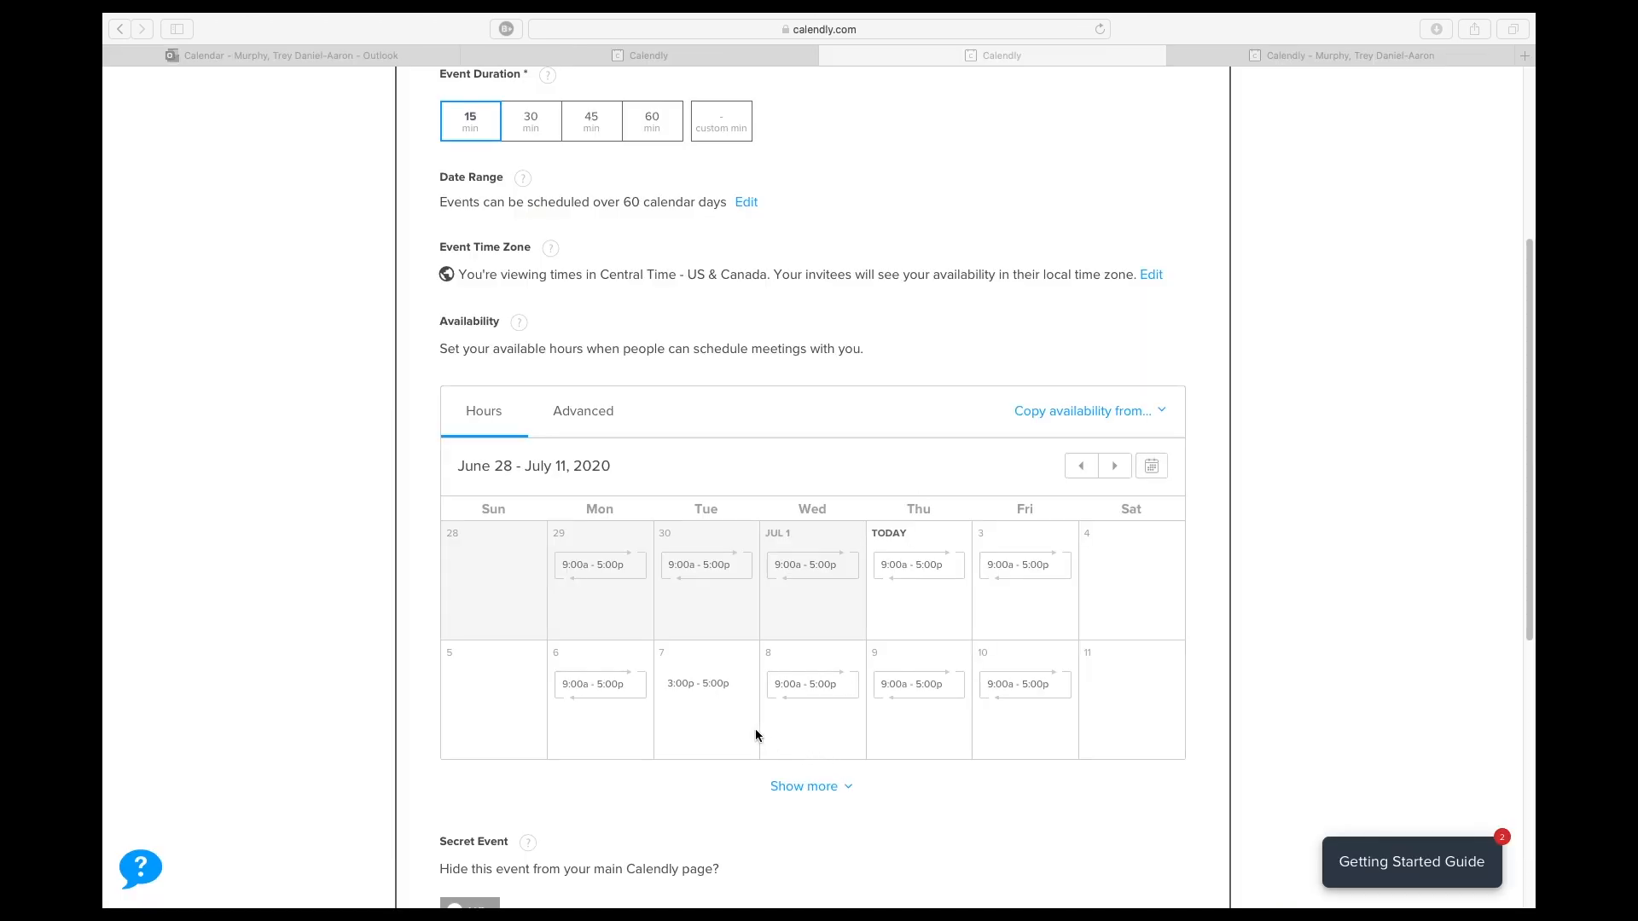
- Back in Calendly's event availability calendar, mark all Mondays and all Wednesdays as unavailable
{"action": "left_click", "coordinate": [596, 683]}
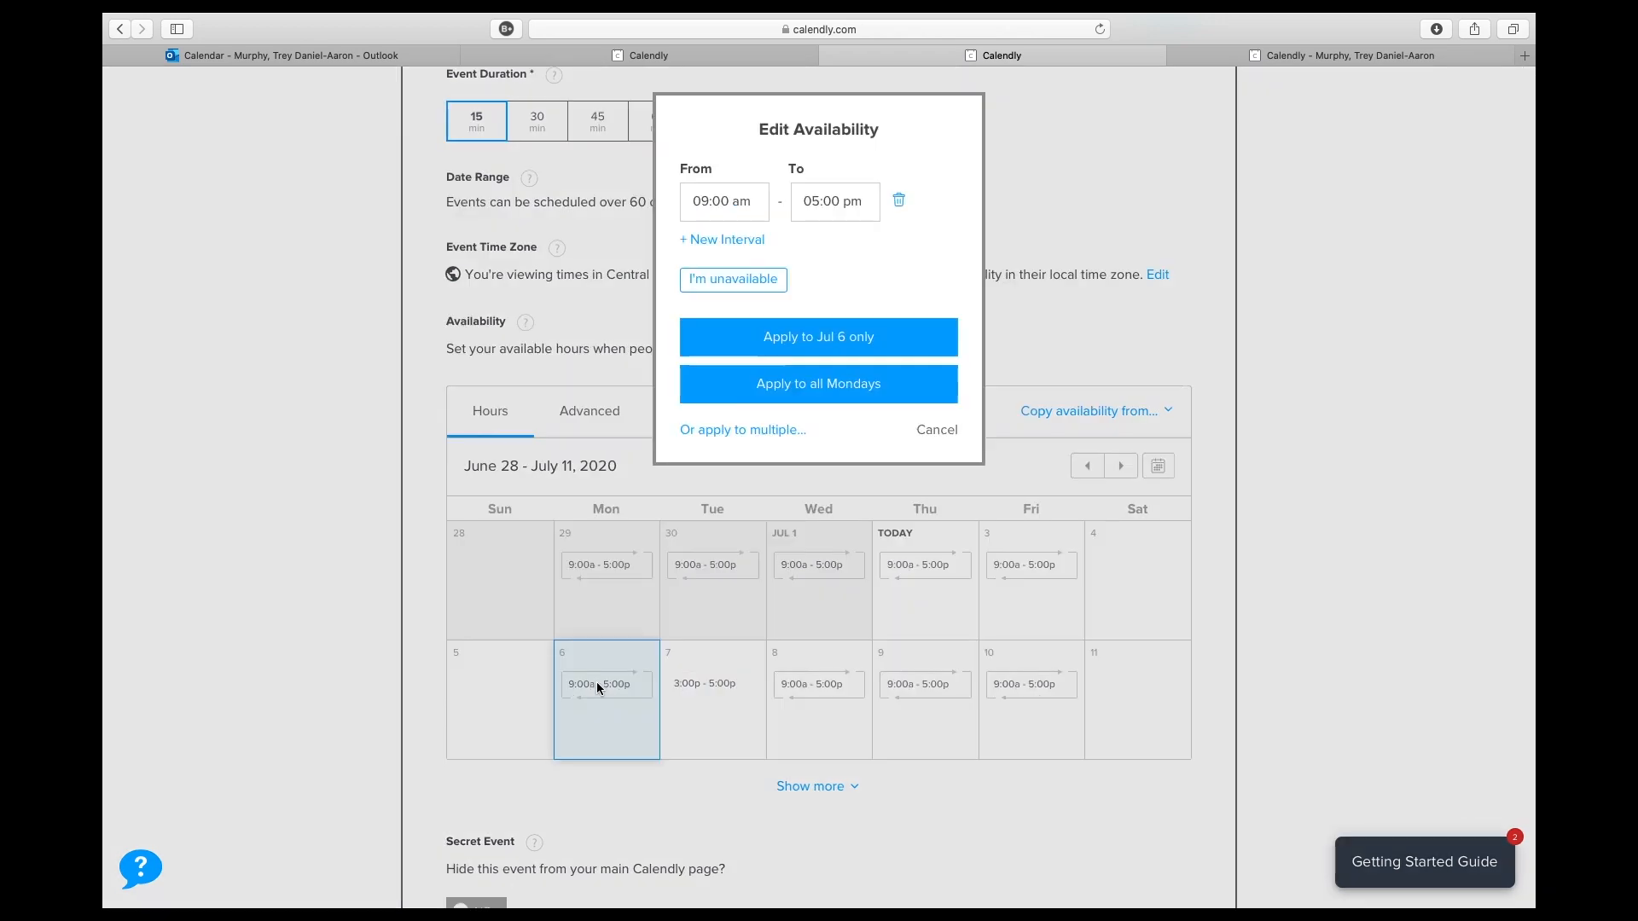
{"action": "left_click", "coordinate": [743, 282]}
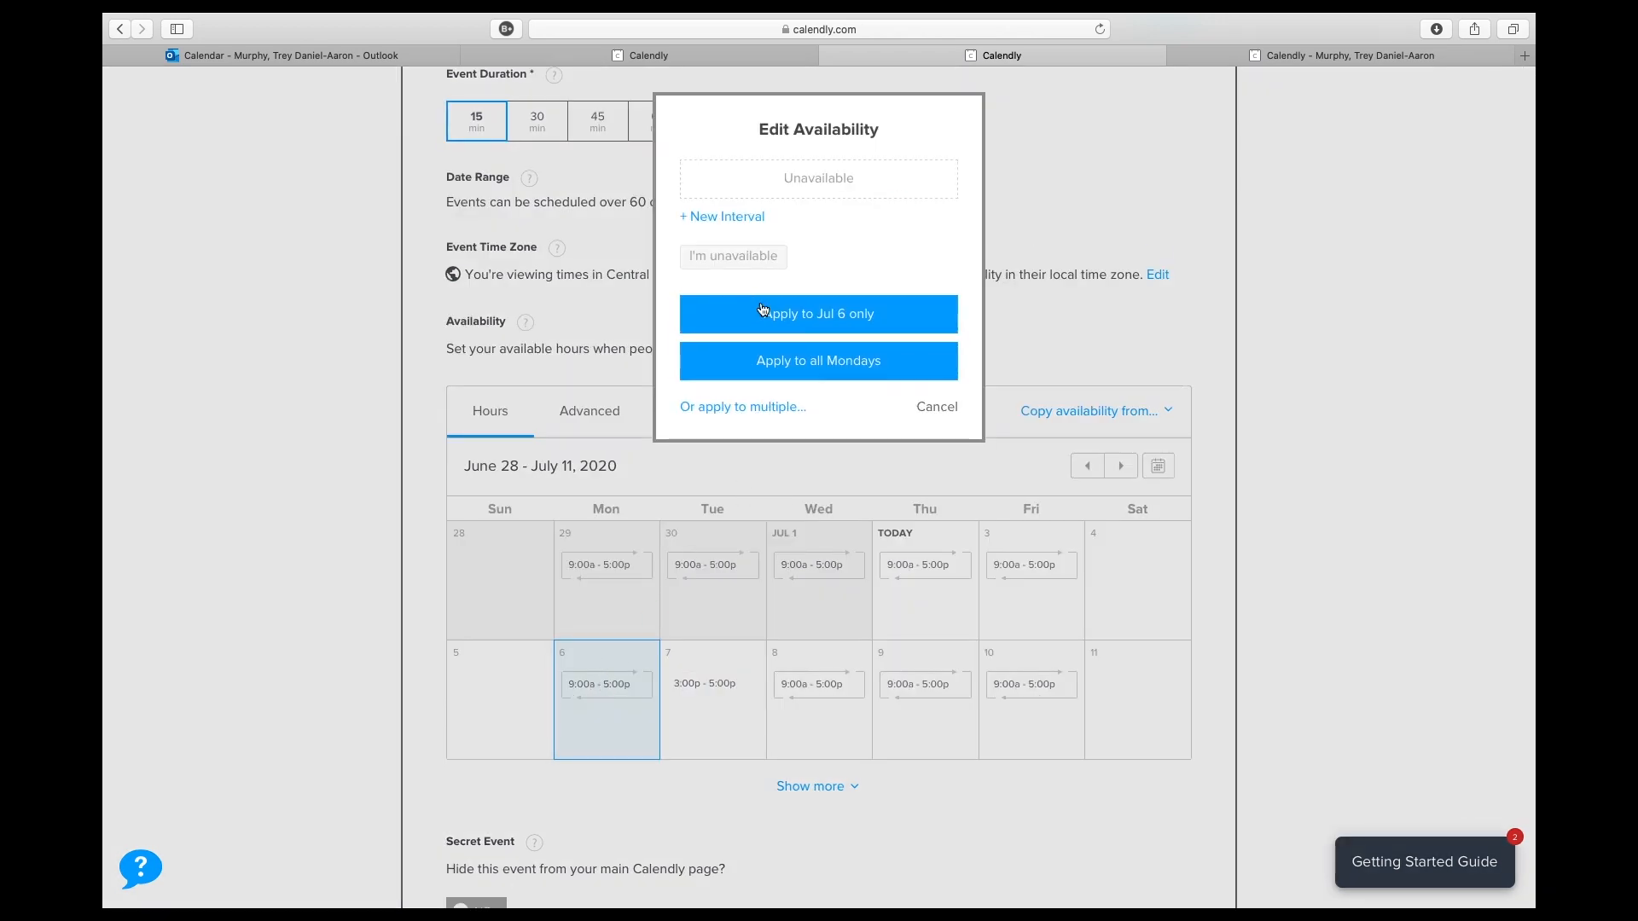
{"action": "left_click", "coordinate": [816, 361]}
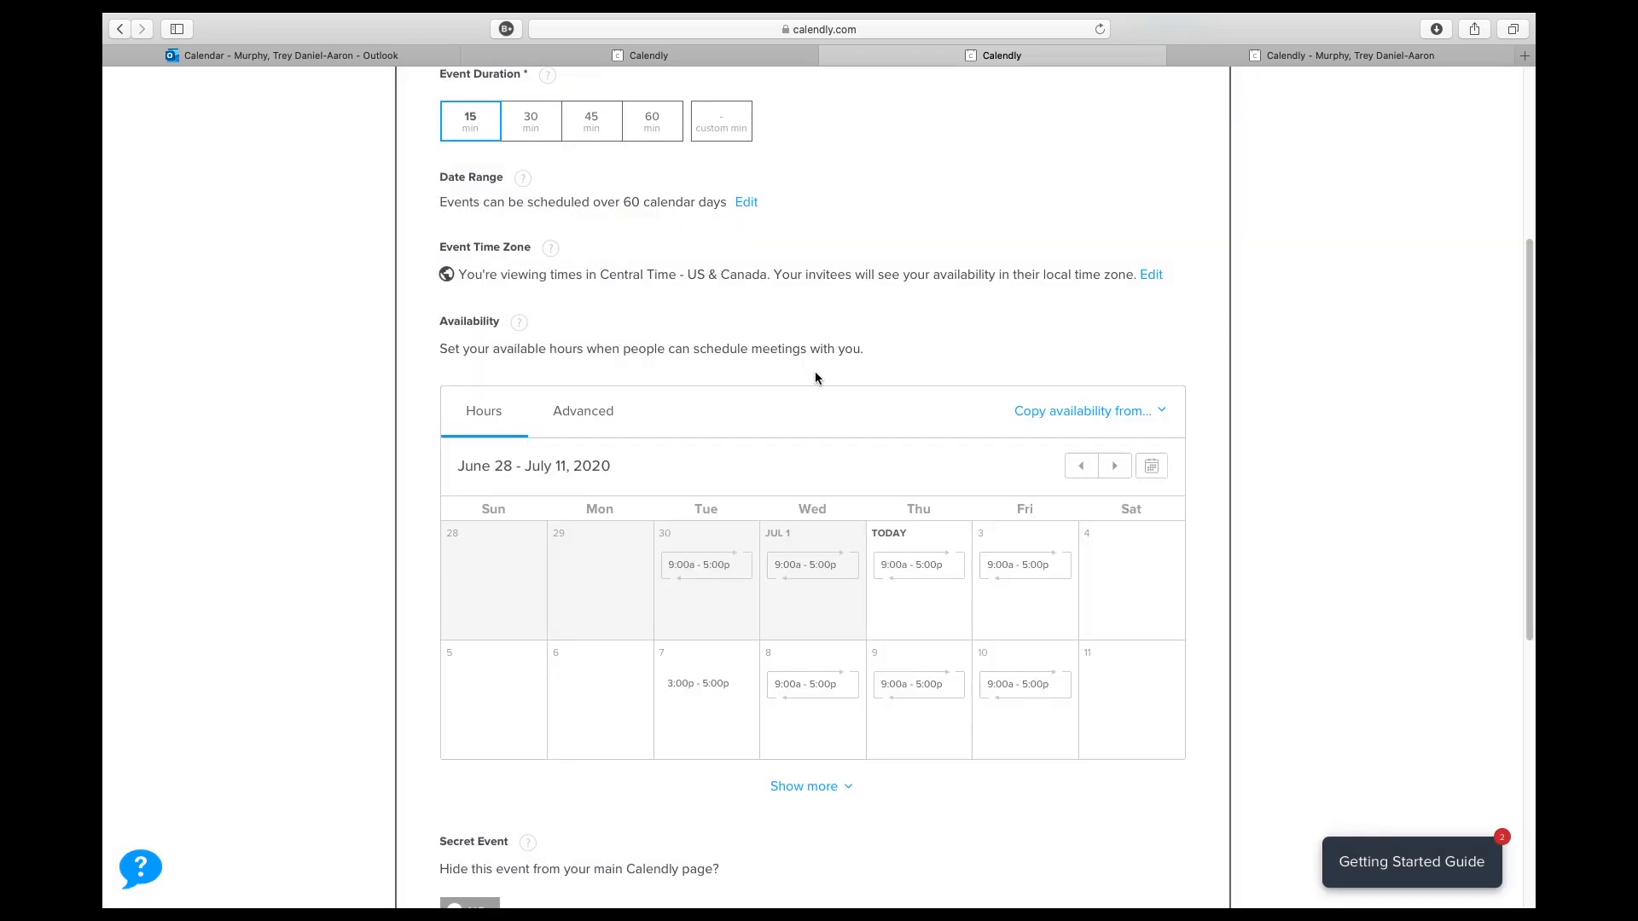
{"action": "left_click", "coordinate": [836, 695]}
{"action": "left_click", "coordinate": [738, 279]}
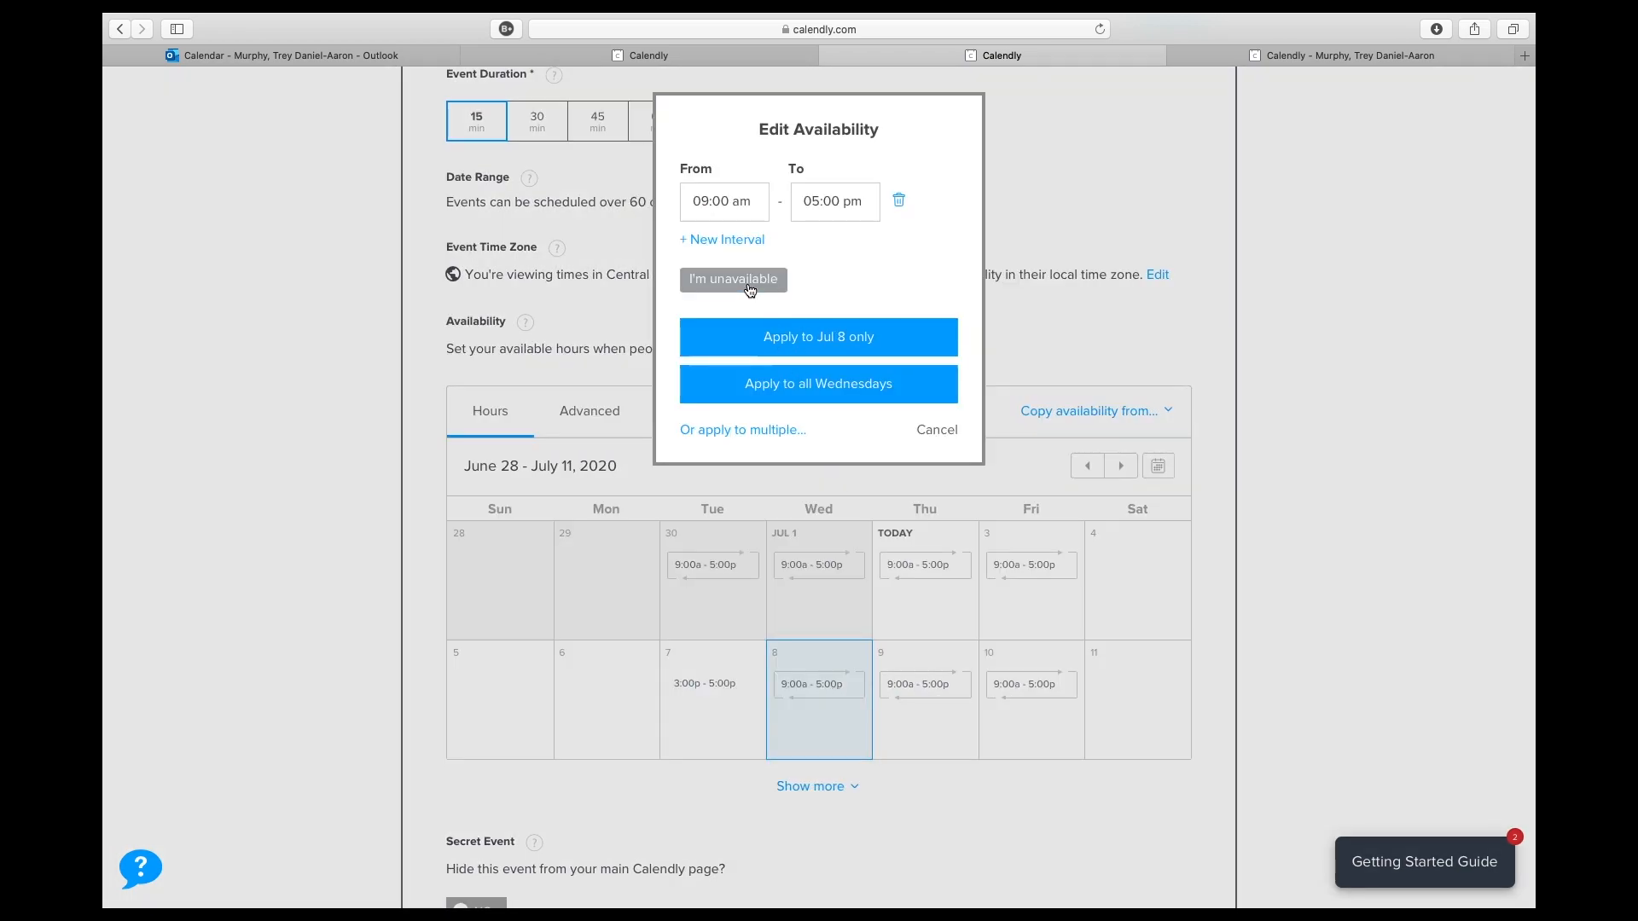
{"action": "left_click", "coordinate": [770, 364]}
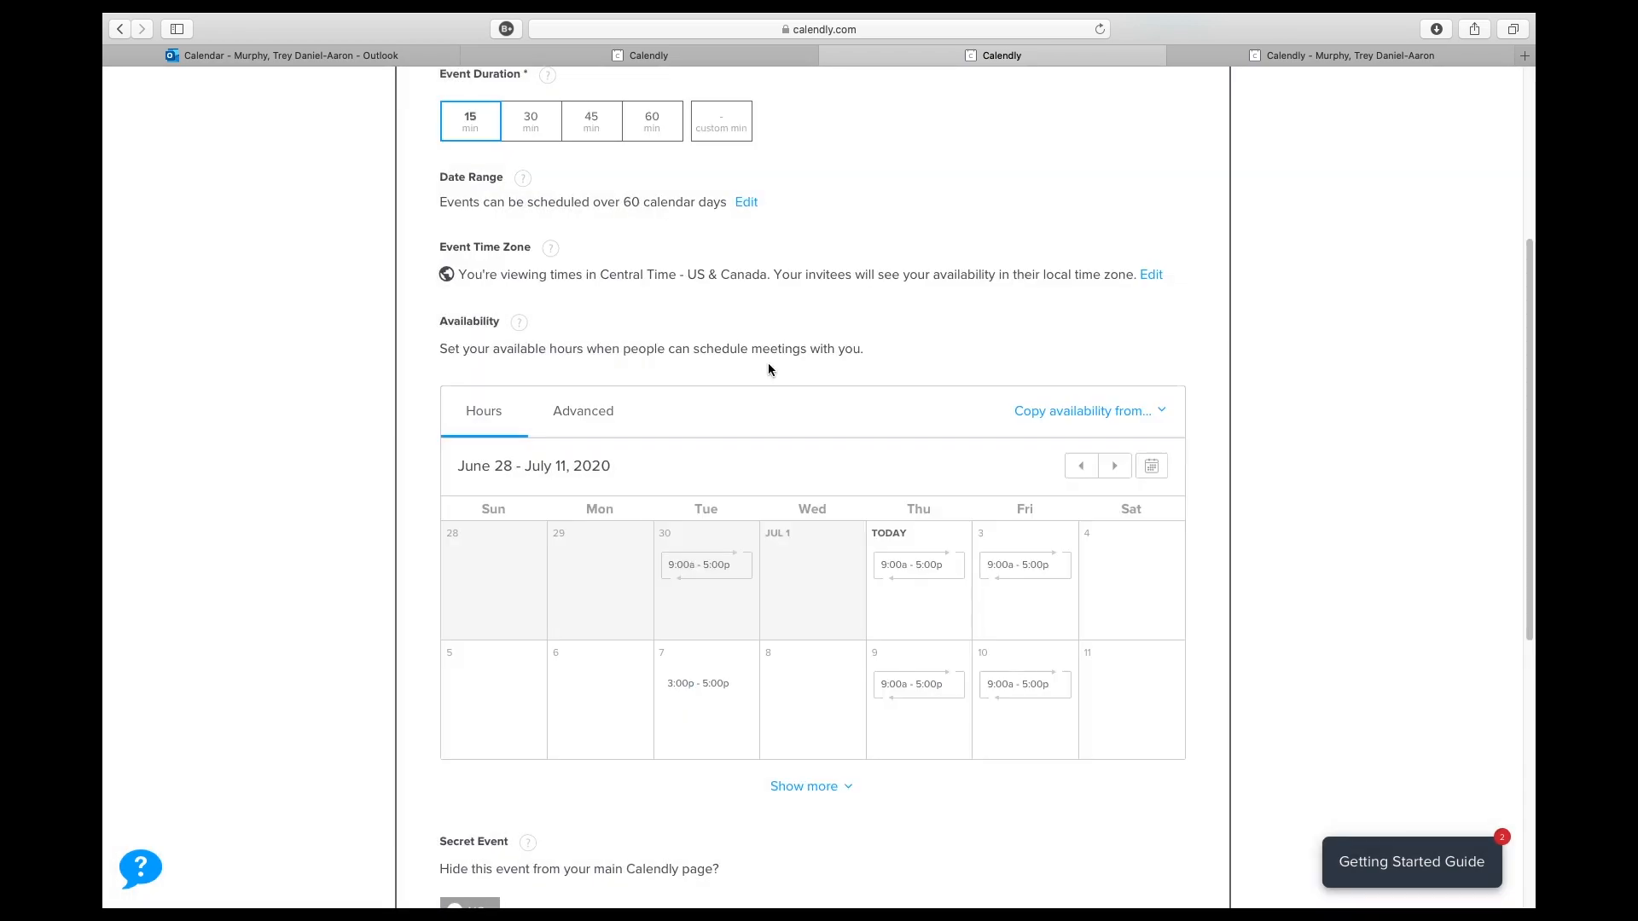
- Mark all Fridays and all Thursdays as unavailable in the event's availability calendar
{"action": "left_click", "coordinate": [1024, 713]}
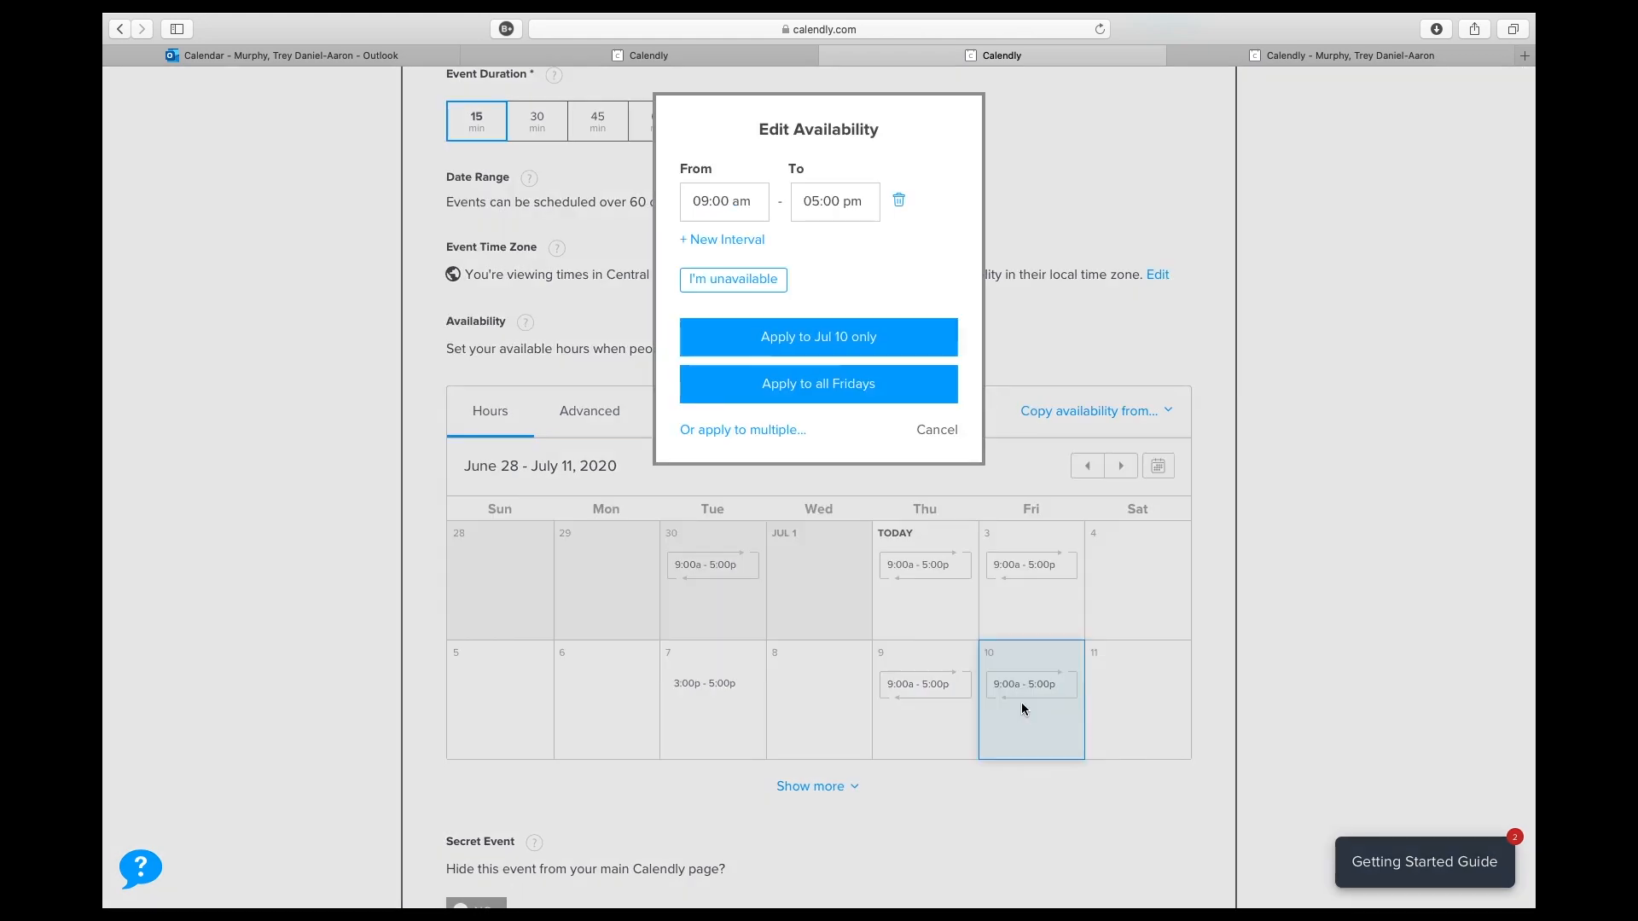
{"action": "left_click", "coordinate": [739, 279]}
{"action": "left_click", "coordinate": [802, 360]}
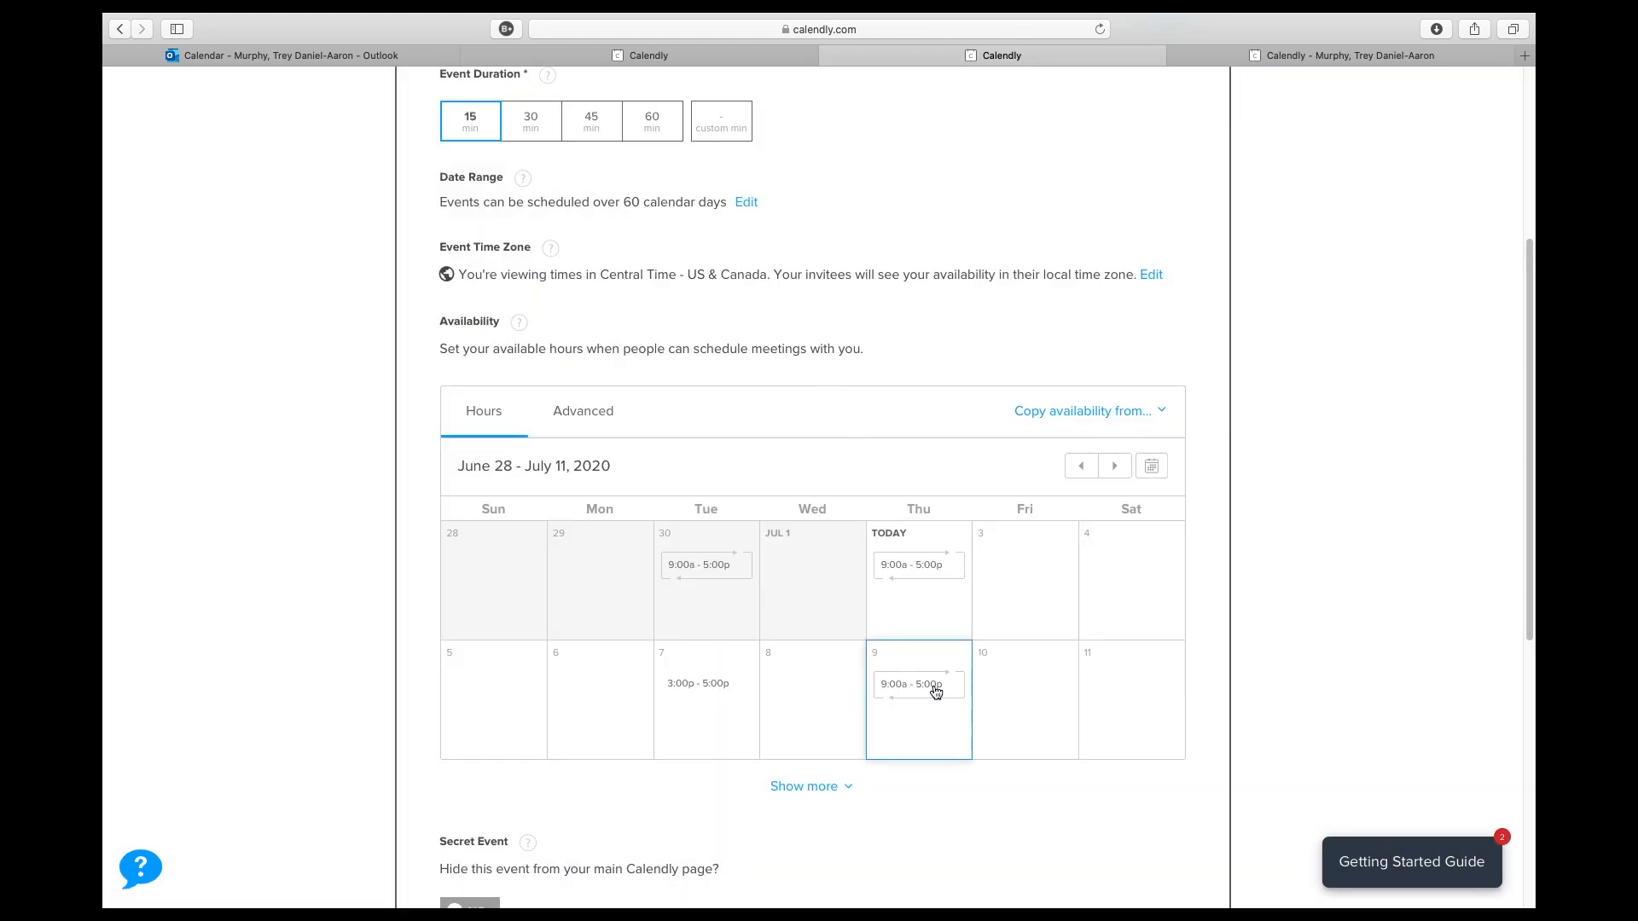
{"action": "left_click", "coordinate": [936, 689]}
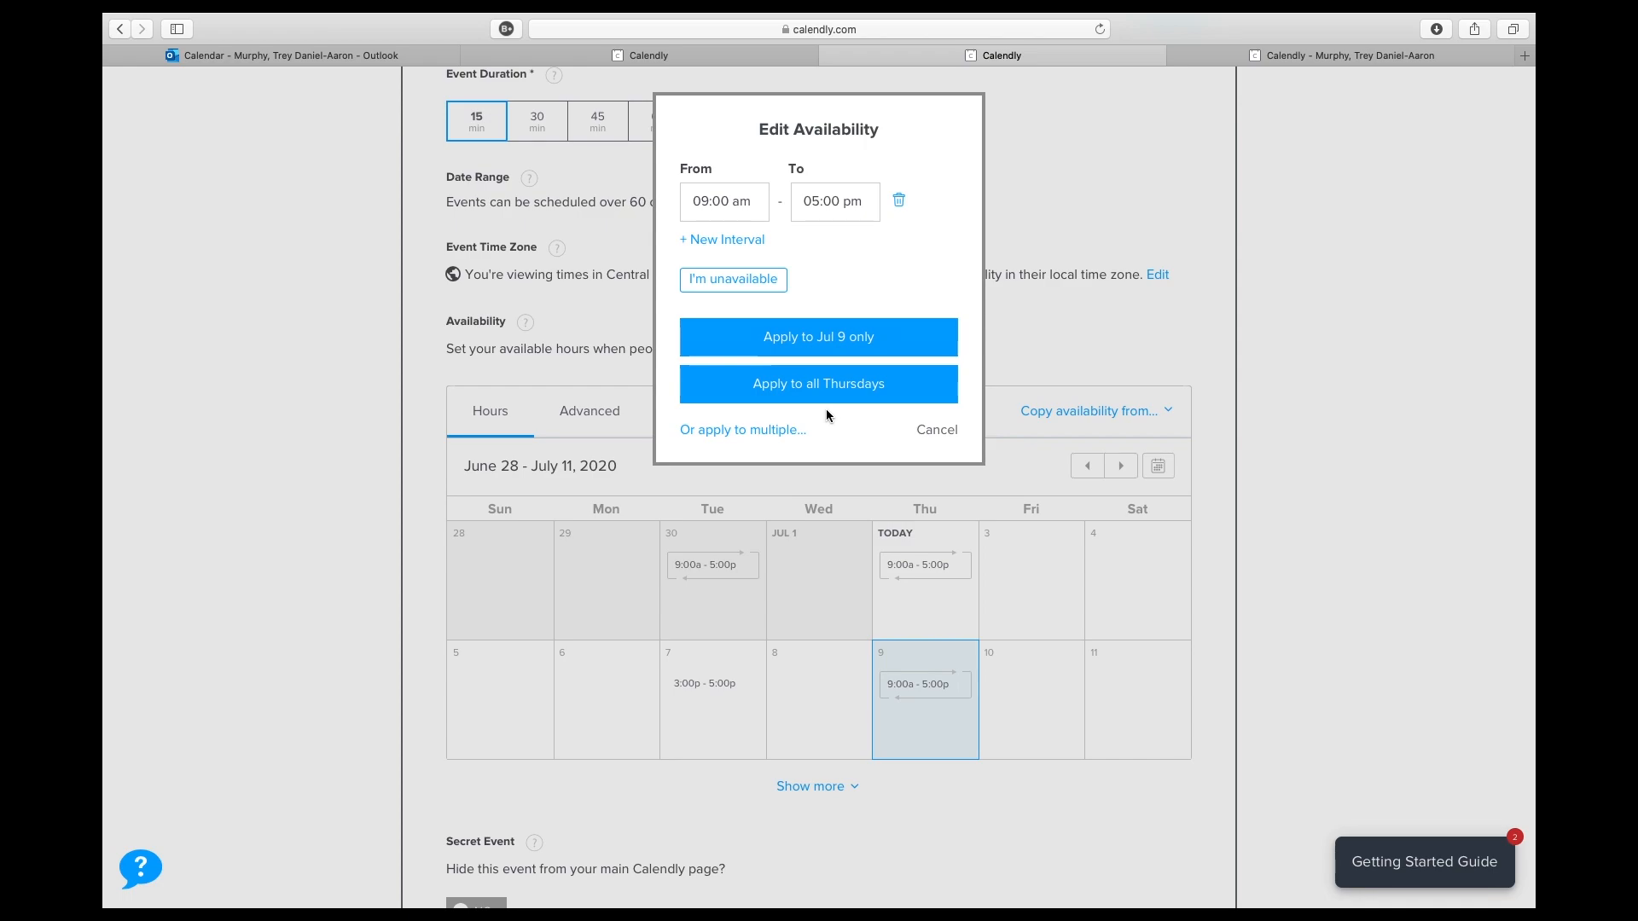
{"action": "left_click", "coordinate": [820, 383]}
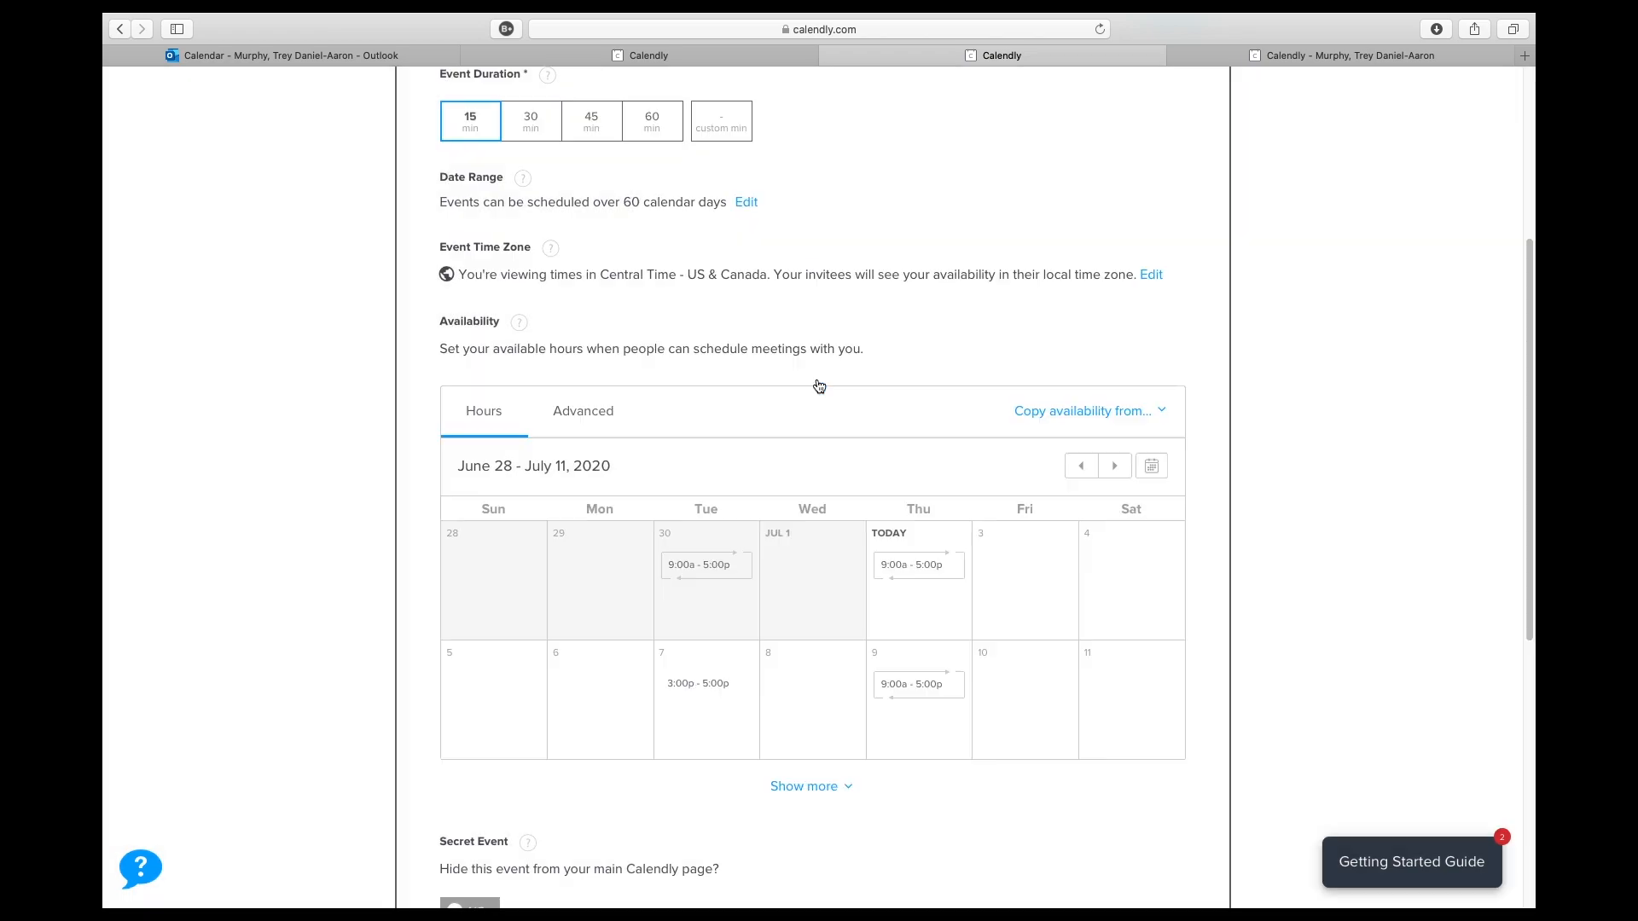
{"action": "left_click", "coordinate": [908, 708]}
{"action": "left_click", "coordinate": [720, 288]}
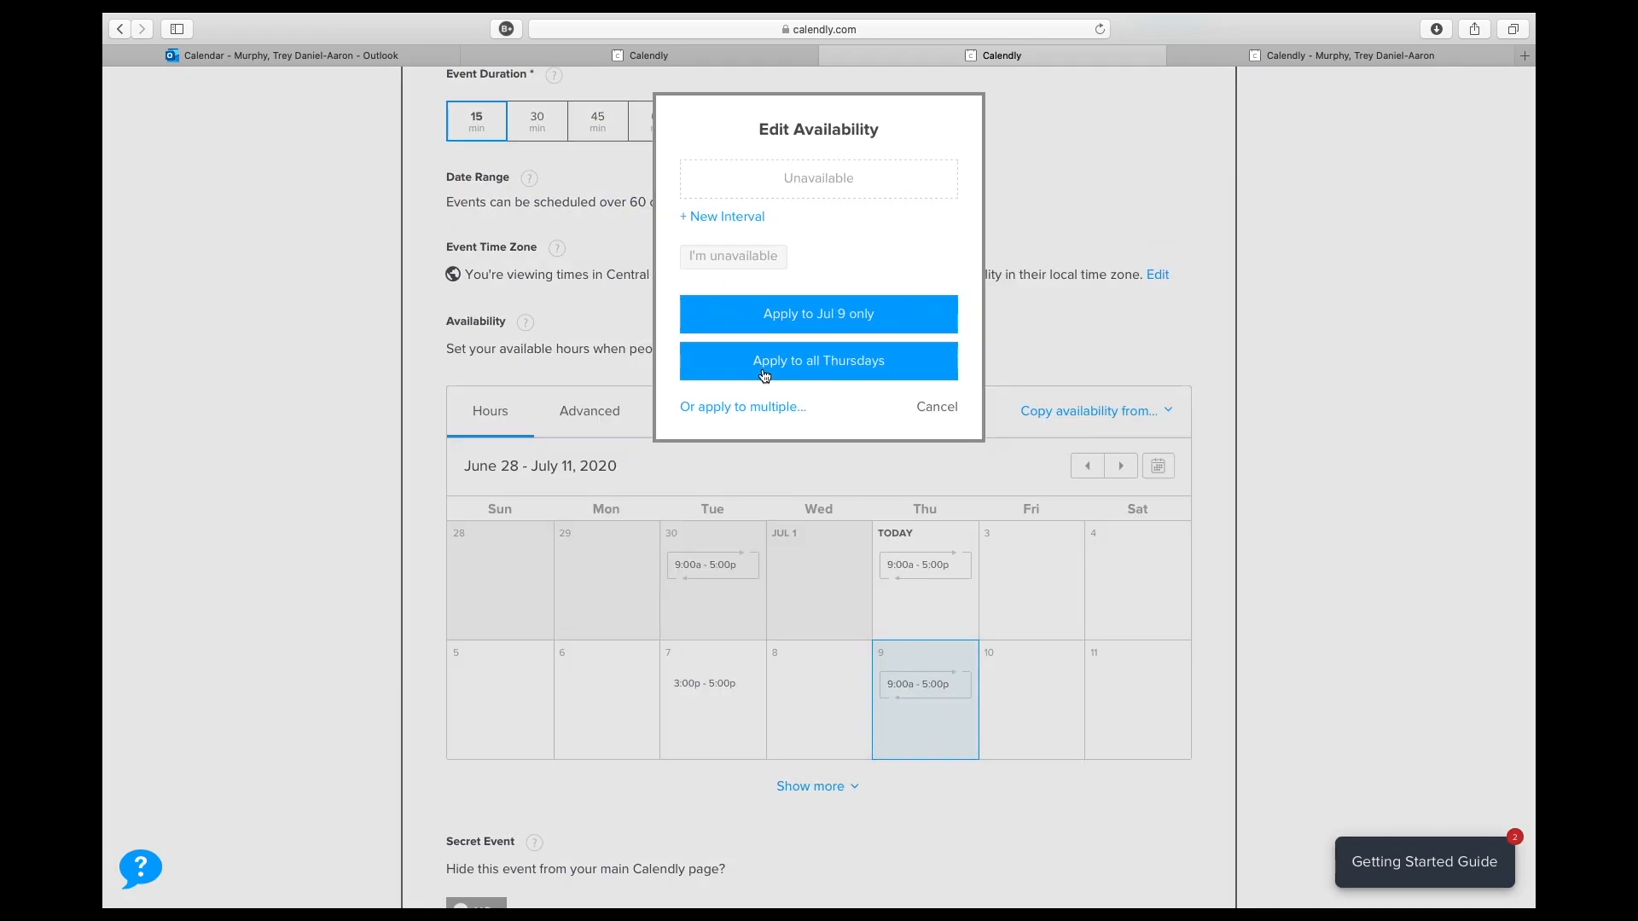
{"action": "left_click", "coordinate": [765, 376]}
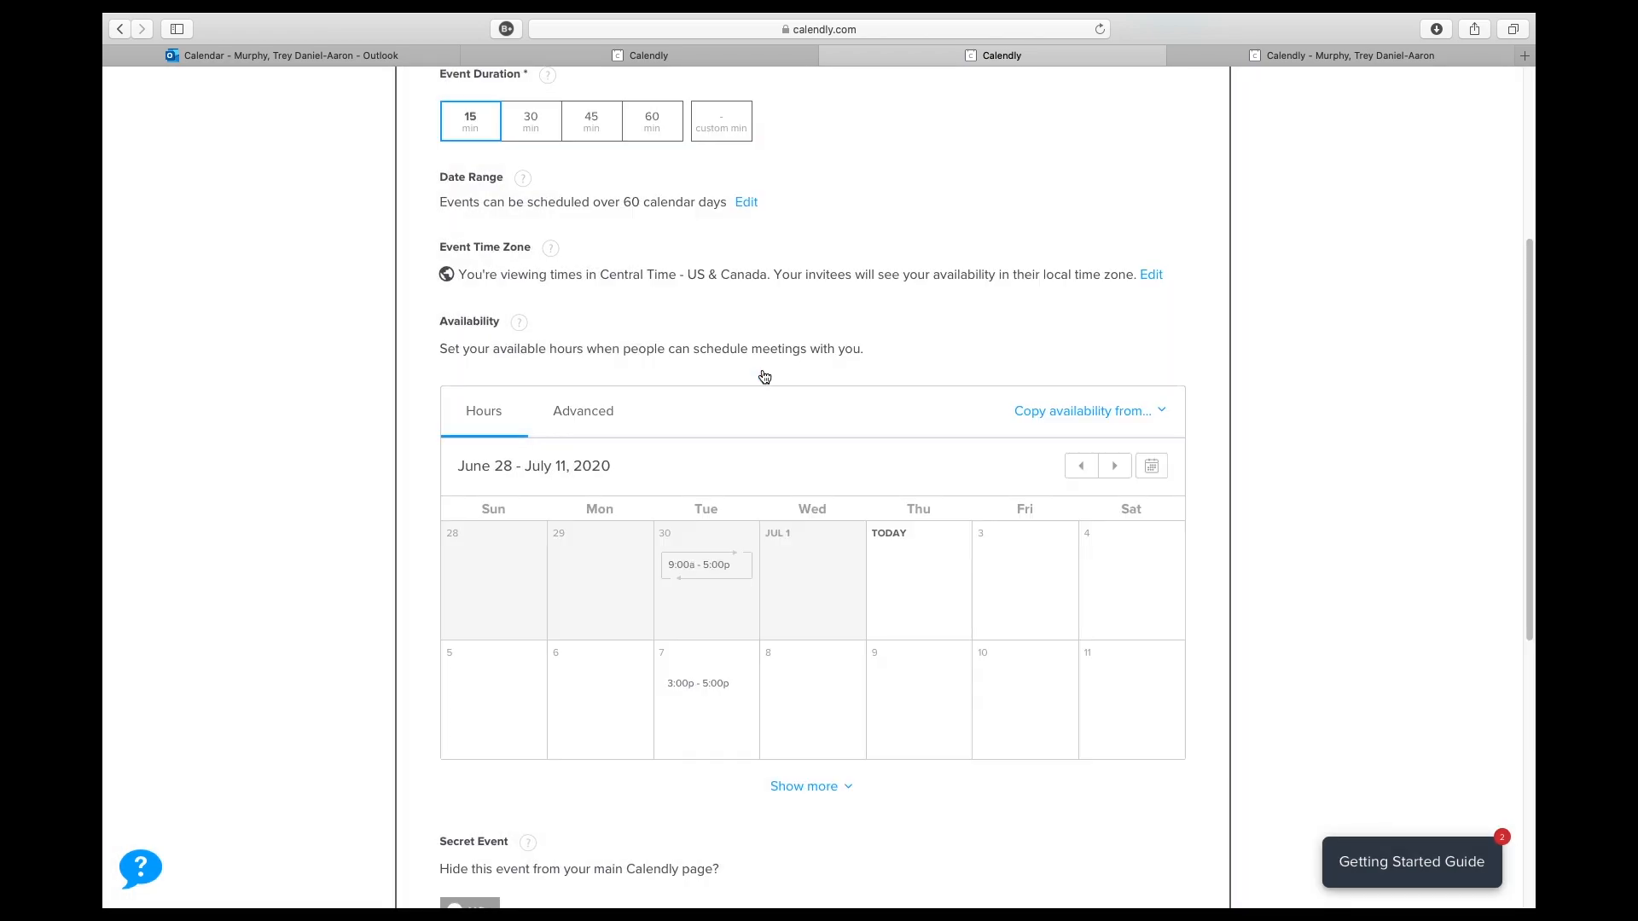
- Mark all Tuesdays as unavailable from July 14, without overriding the date-specific availability
{"action": "left_click", "coordinate": [1114, 466]}
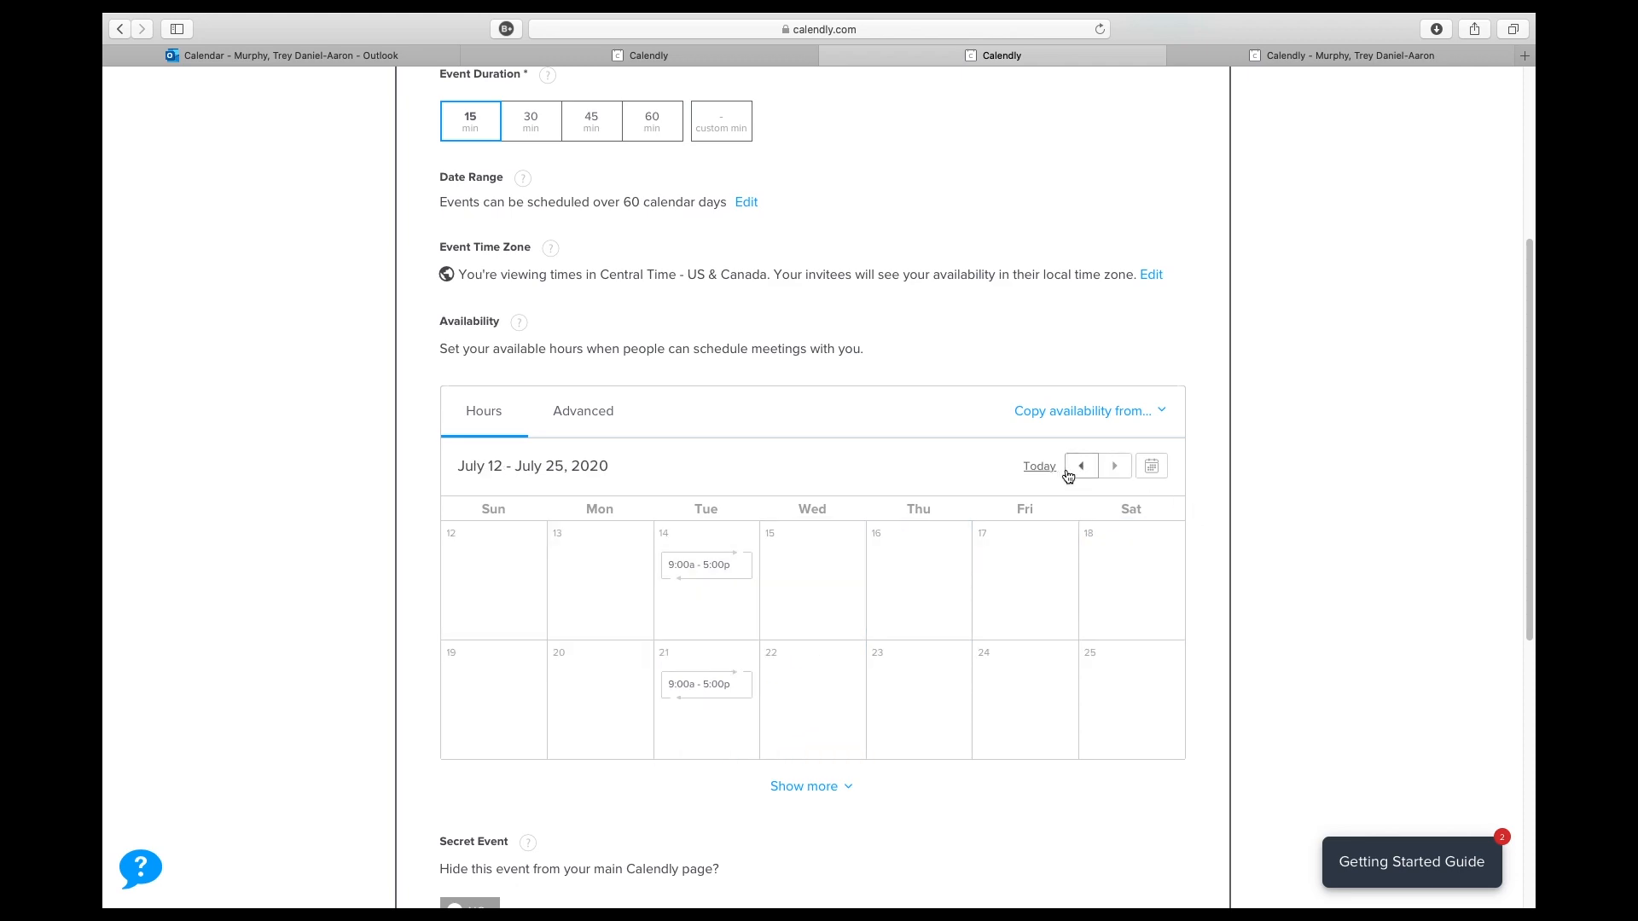
{"action": "left_click", "coordinate": [1069, 474]}
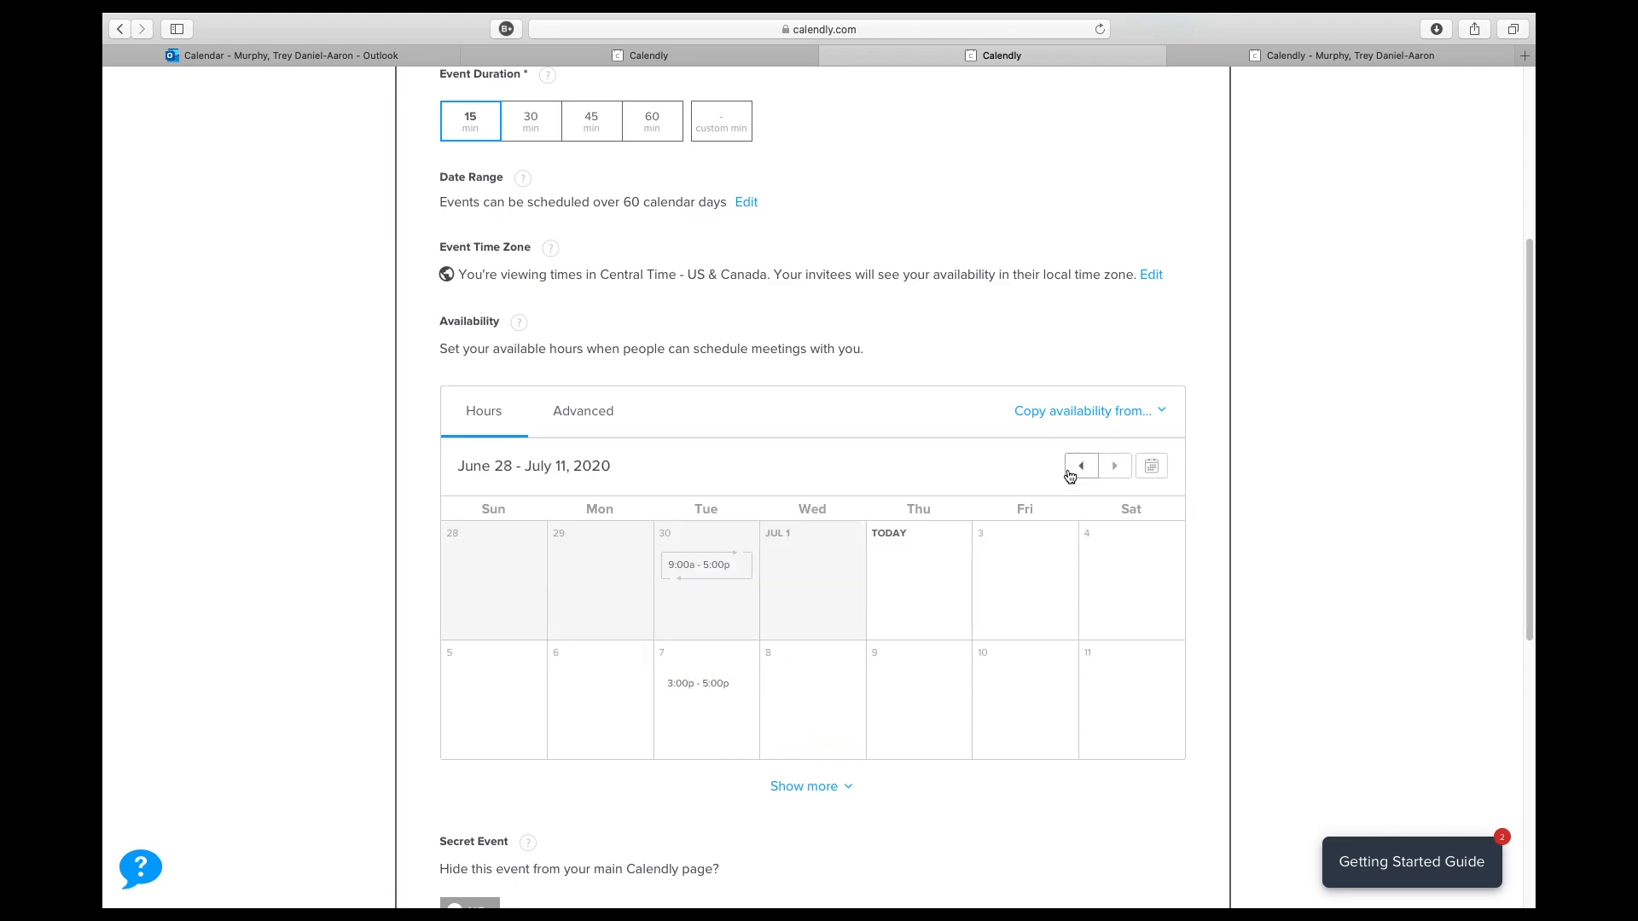
{"action": "left_click", "coordinate": [1114, 467]}
{"action": "left_click", "coordinate": [680, 575]}
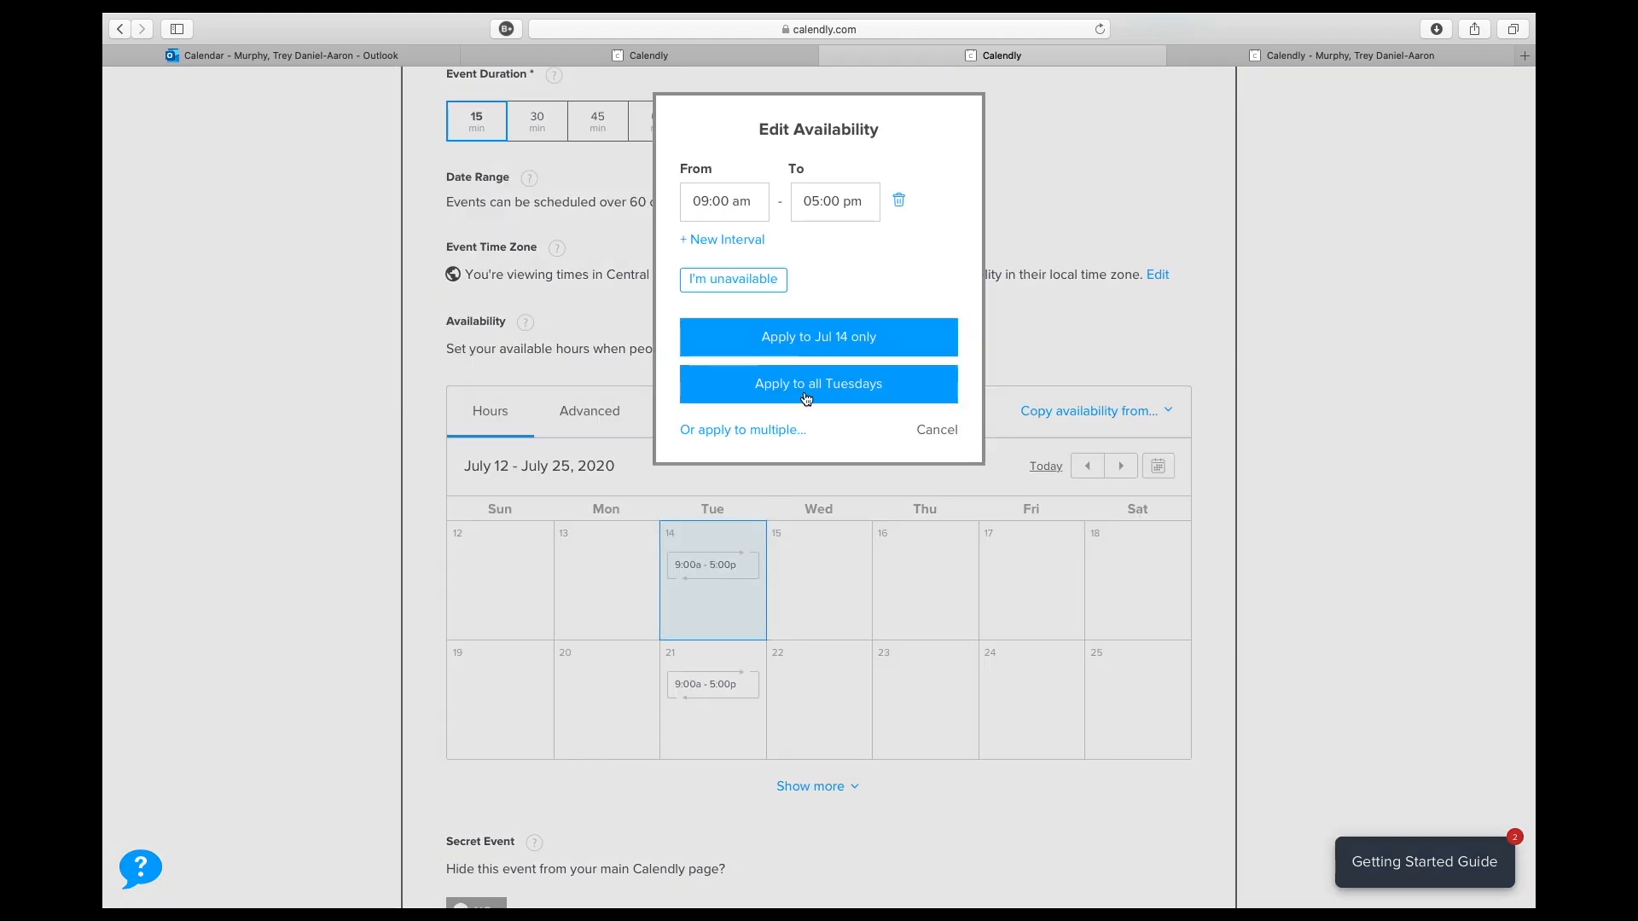
{"action": "left_click", "coordinate": [731, 279]}
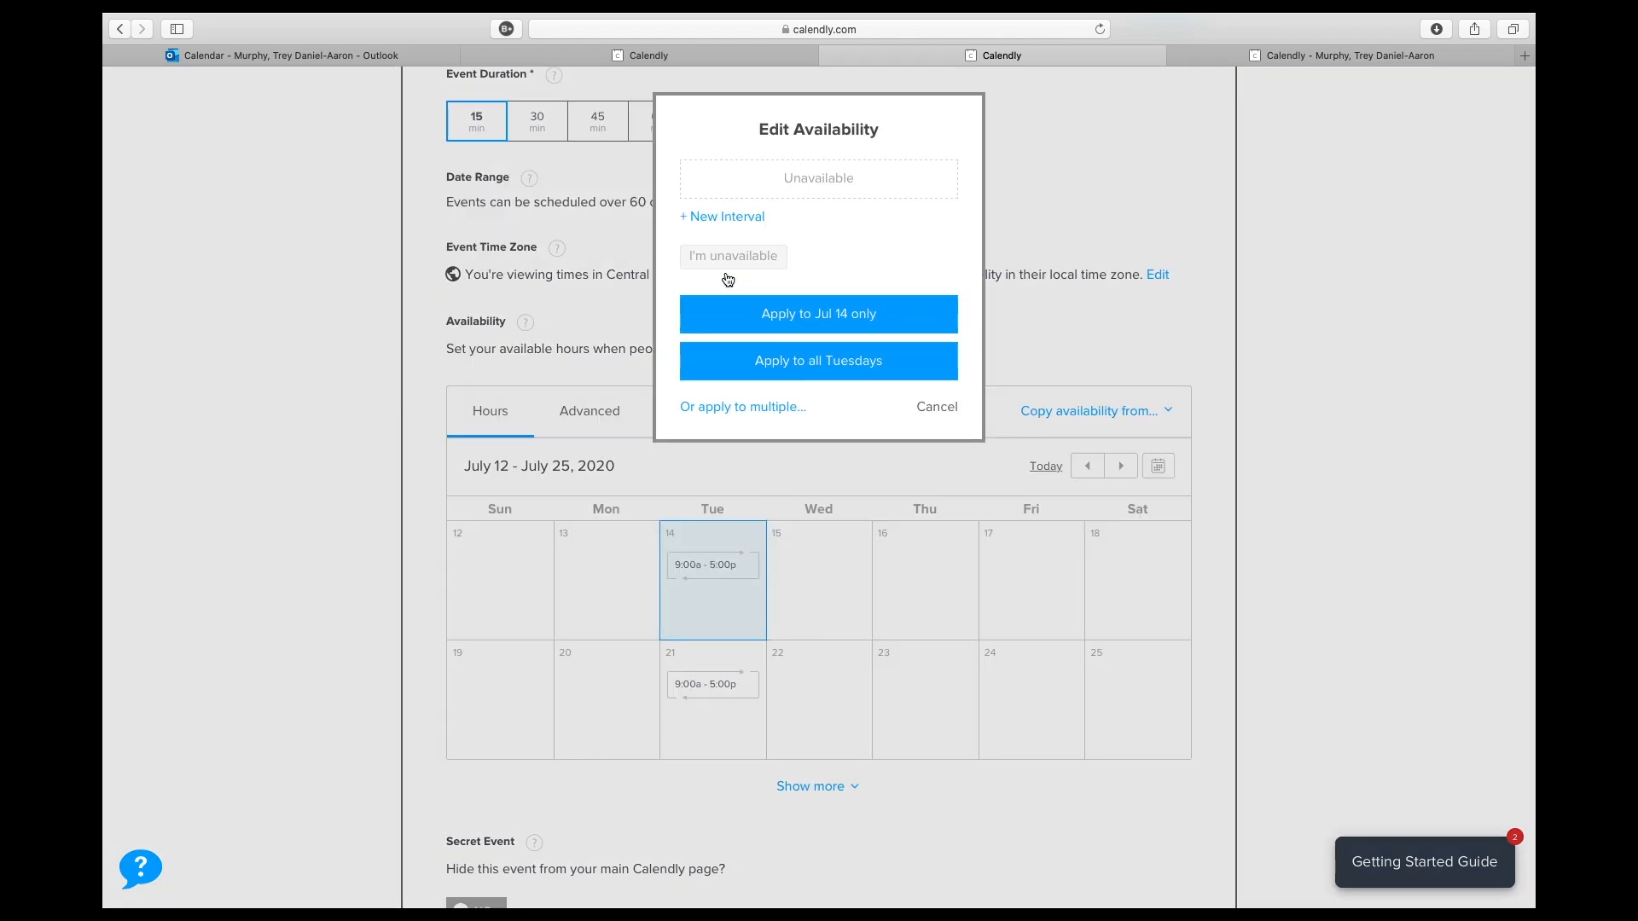
{"action": "left_click", "coordinate": [802, 384]}
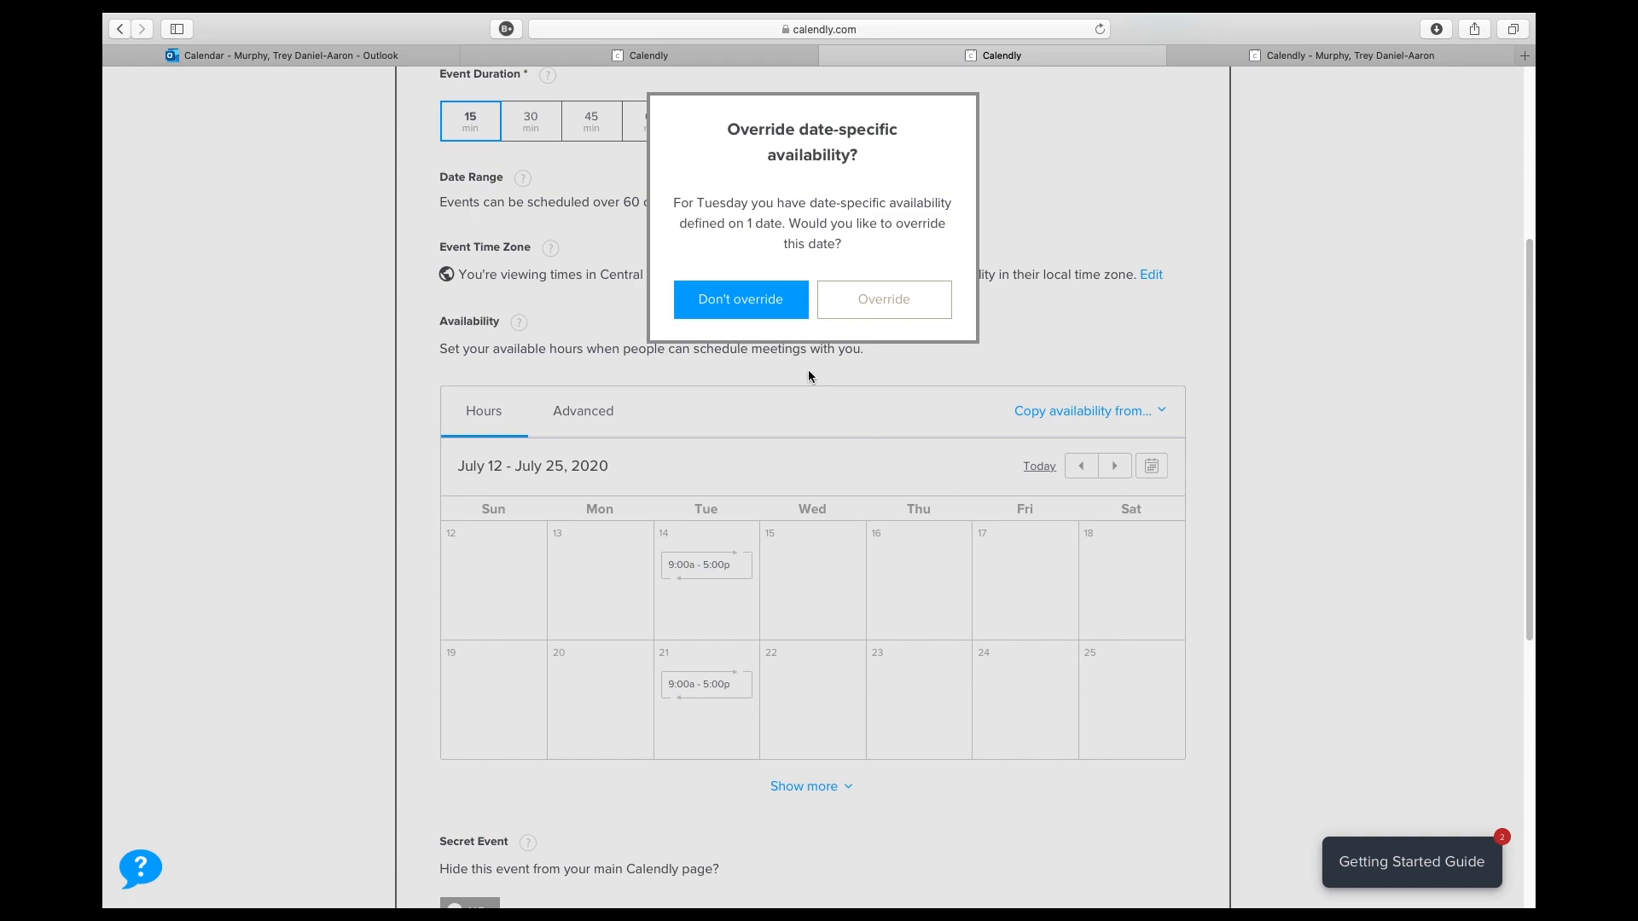
{"action": "left_click", "coordinate": [750, 300]}
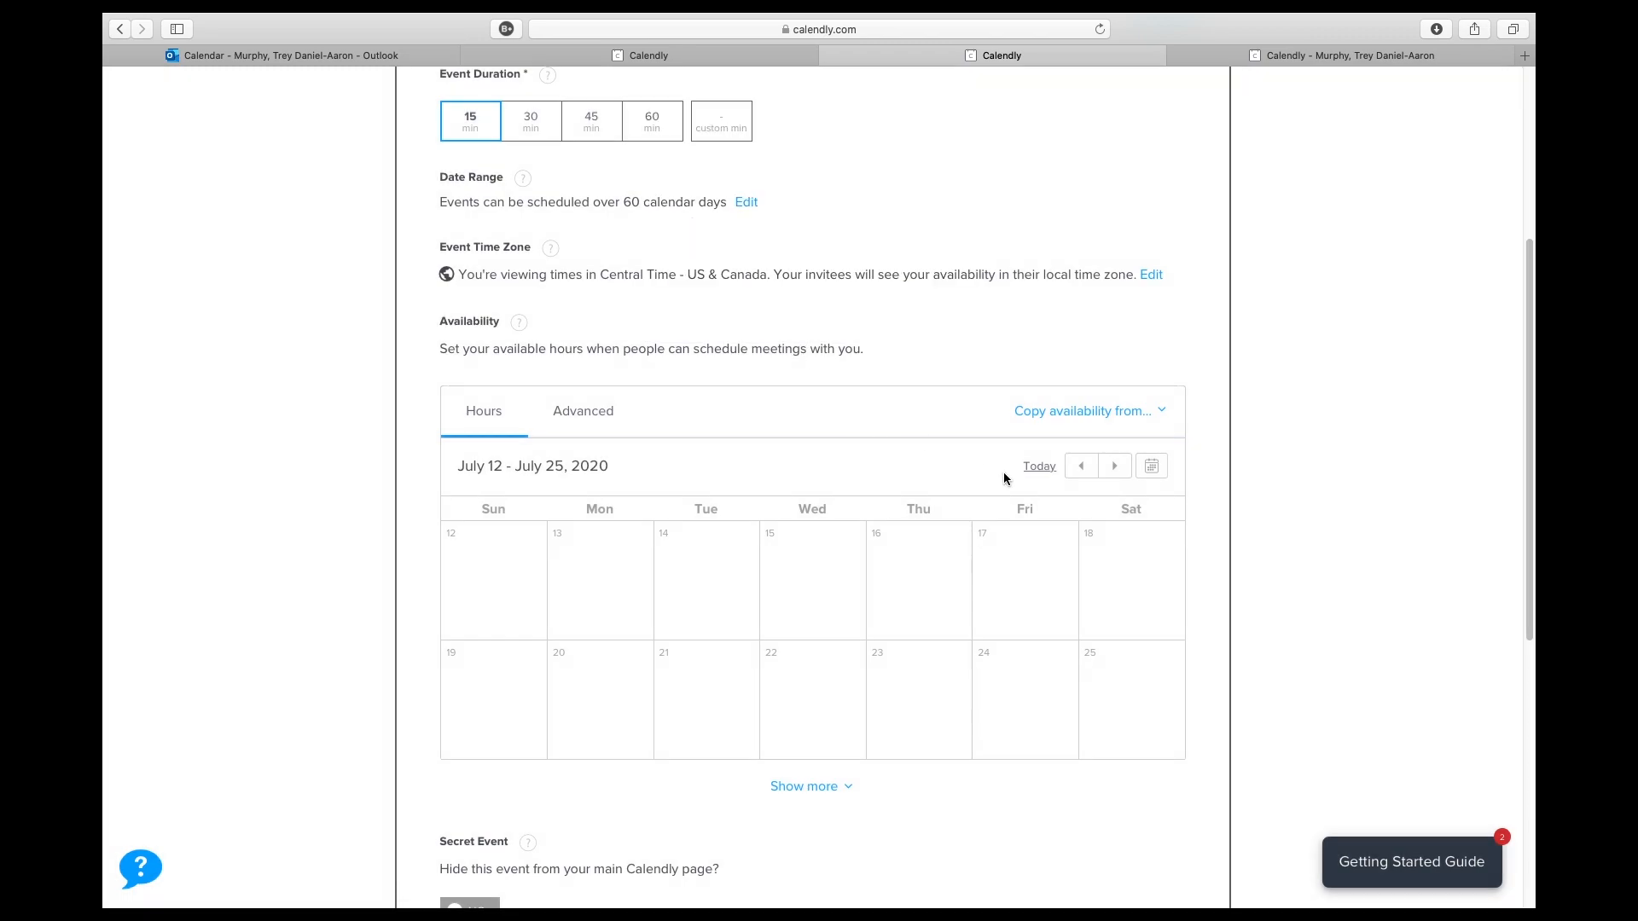
- Check the availability interval set for Tuesday, July 7, and leave it without applying changes
{"action": "left_click", "coordinate": [1081, 469]}
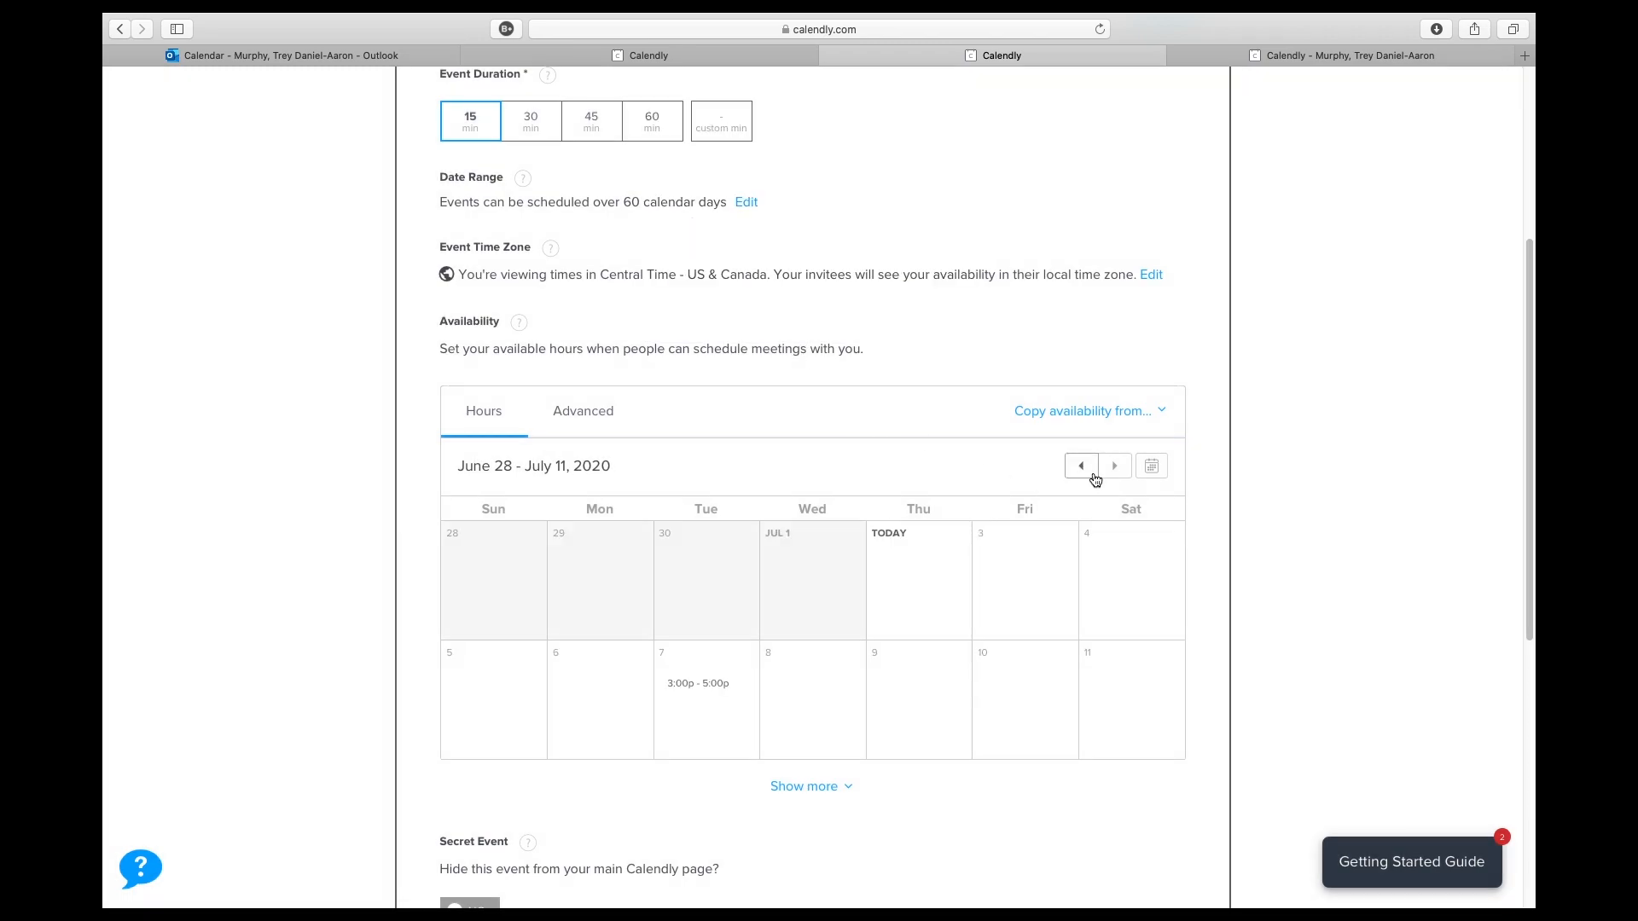
{"action": "left_click", "coordinate": [708, 689]}
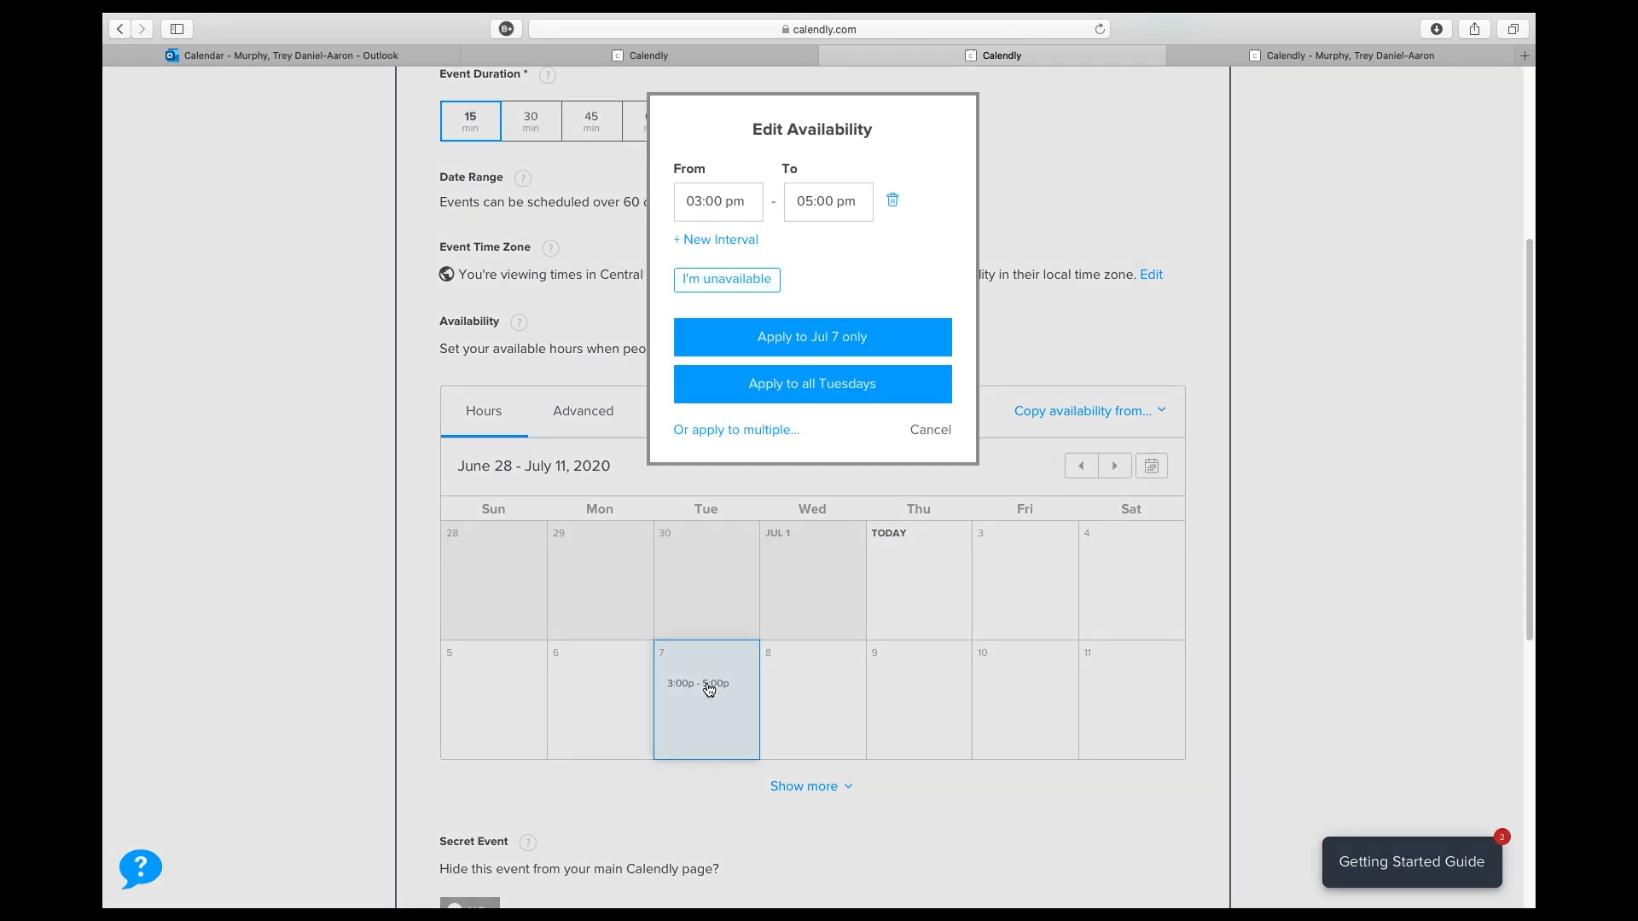
{"action": "left_click", "coordinate": [931, 432]}
{"action": "scroll", "coordinate": [1062, 546], "scroll_direction": "up", "scroll_amount": 1}
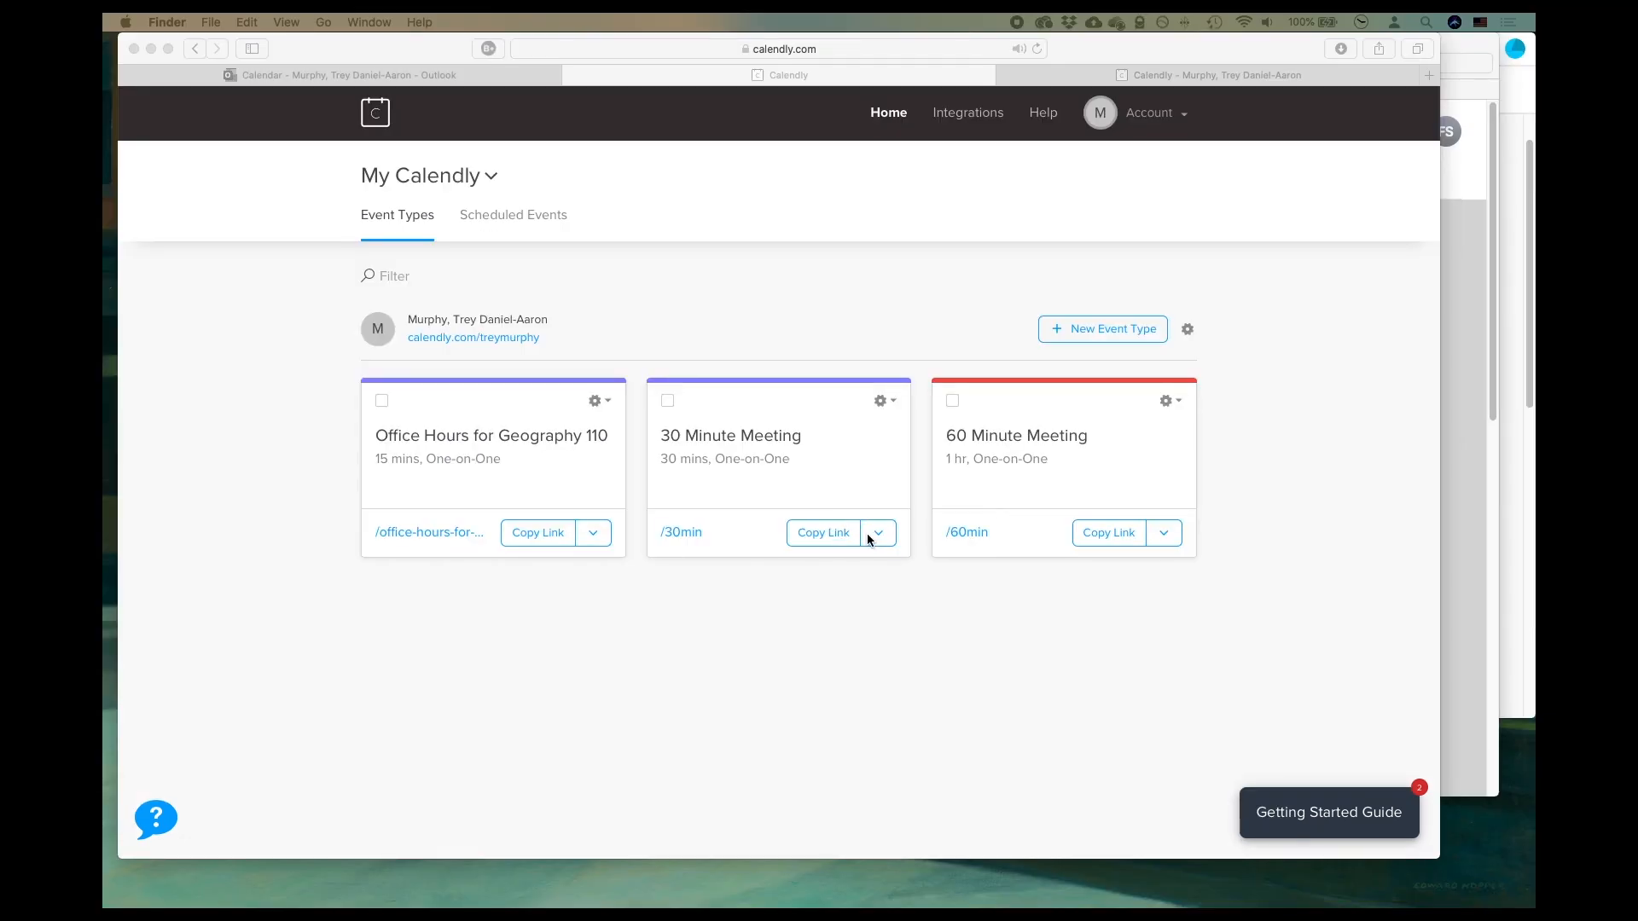
- Delete the 30 Minute Meeting event type from the Calendly home page
{"action": "left_click", "coordinate": [867, 534]}
{"action": "left_click", "coordinate": [878, 534]}
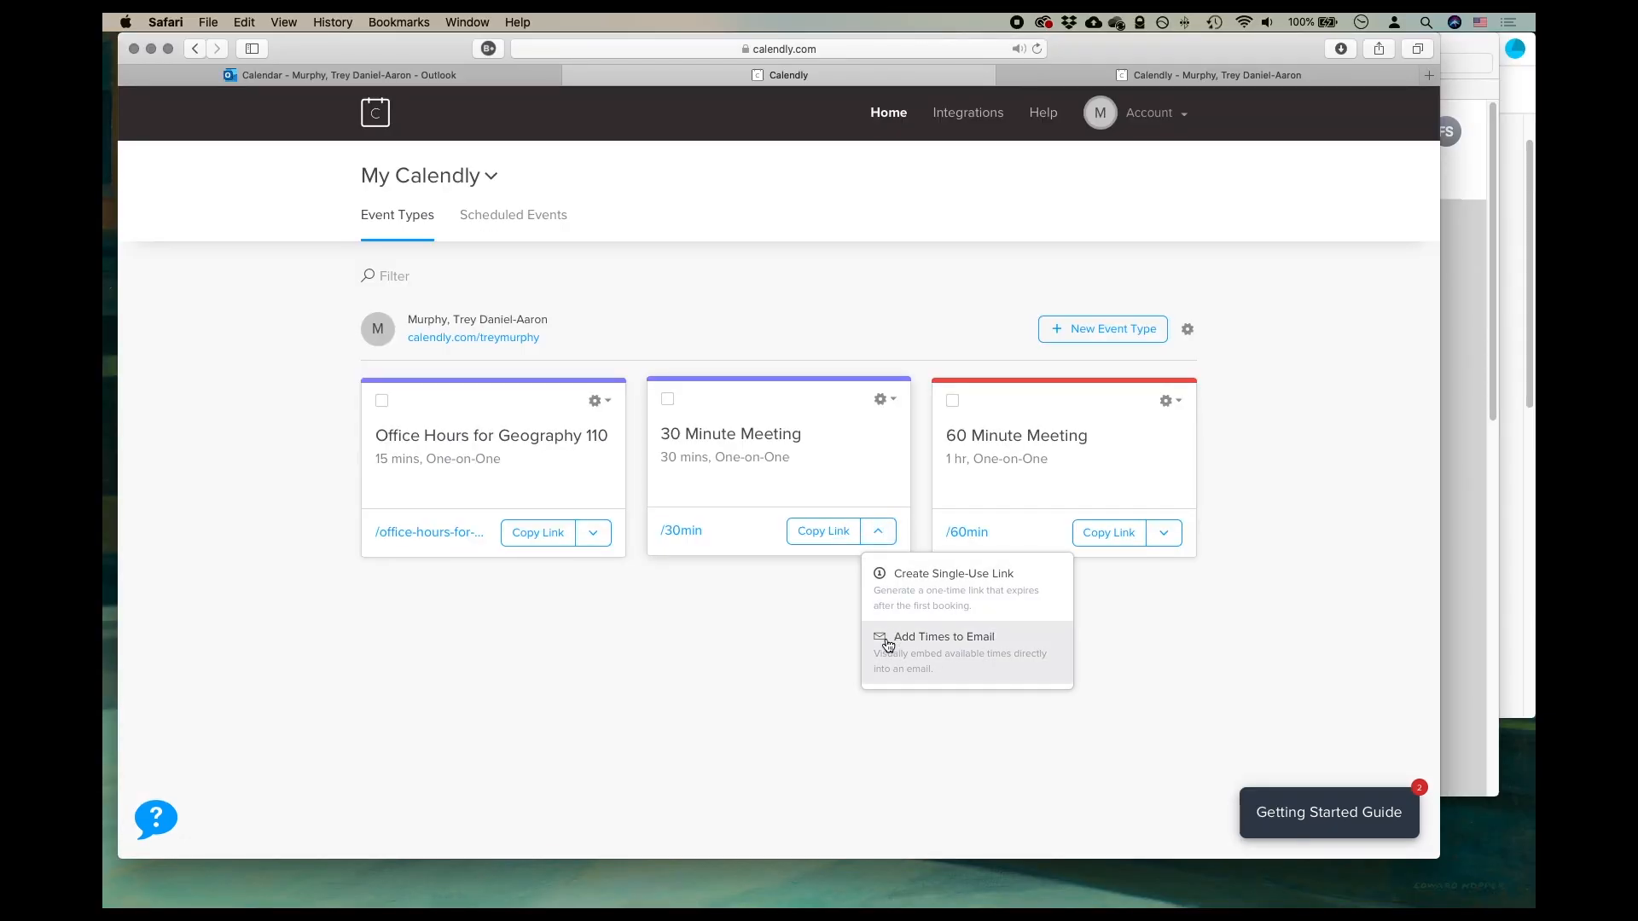
{"action": "left_click", "coordinate": [755, 643]}
{"action": "left_click", "coordinate": [885, 406]}
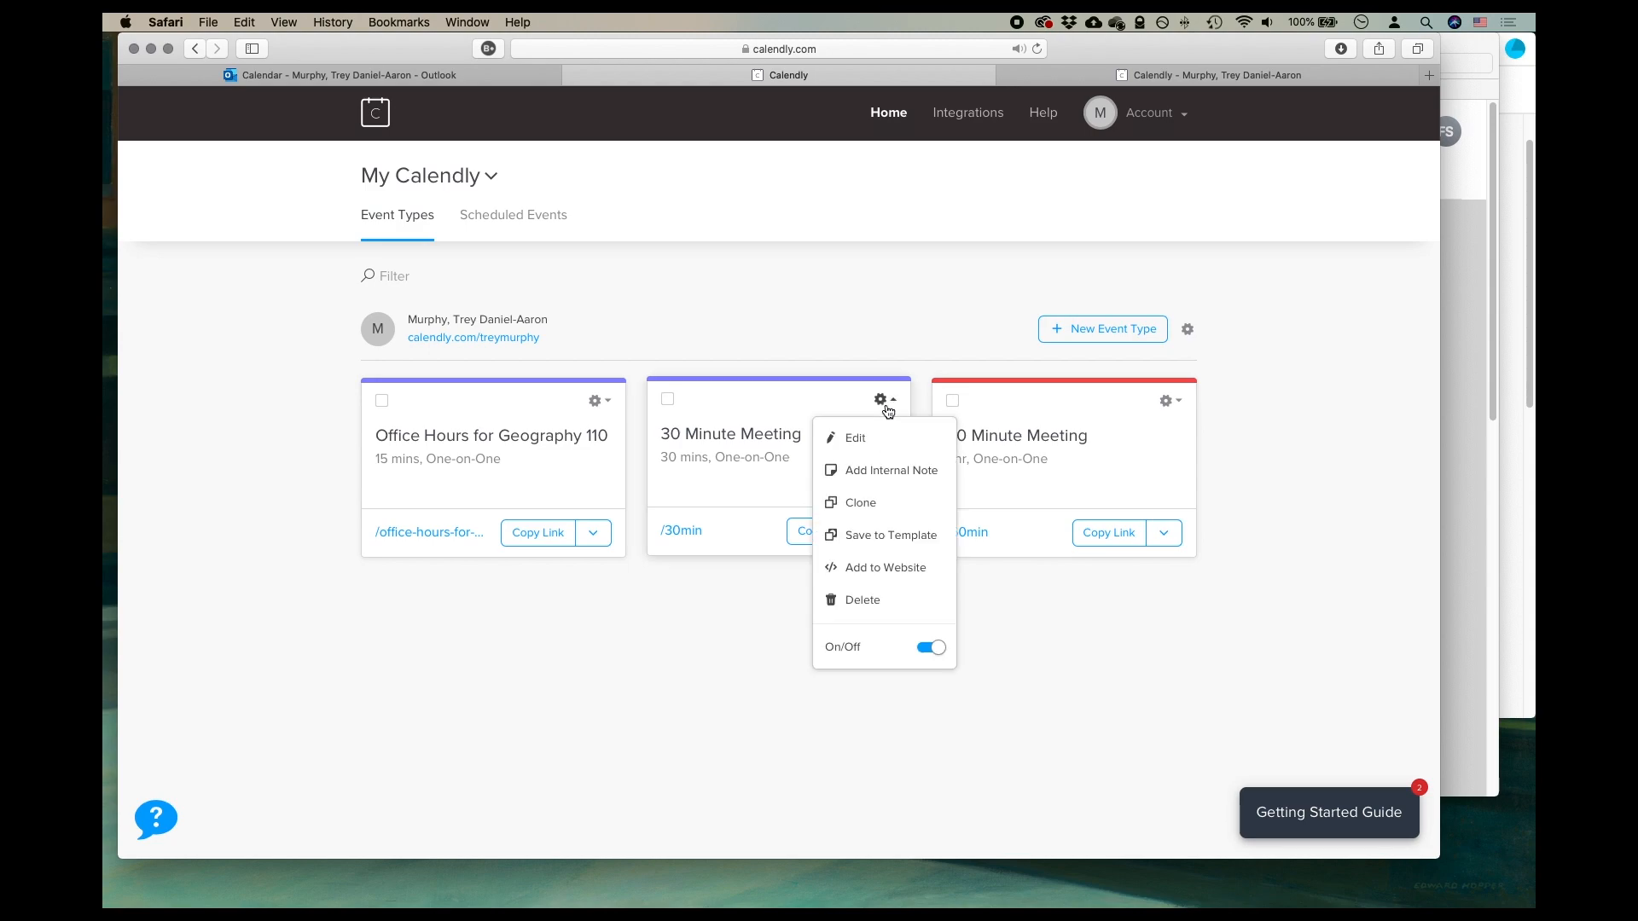
{"action": "left_click", "coordinate": [863, 600]}
{"action": "left_click", "coordinate": [887, 332]}
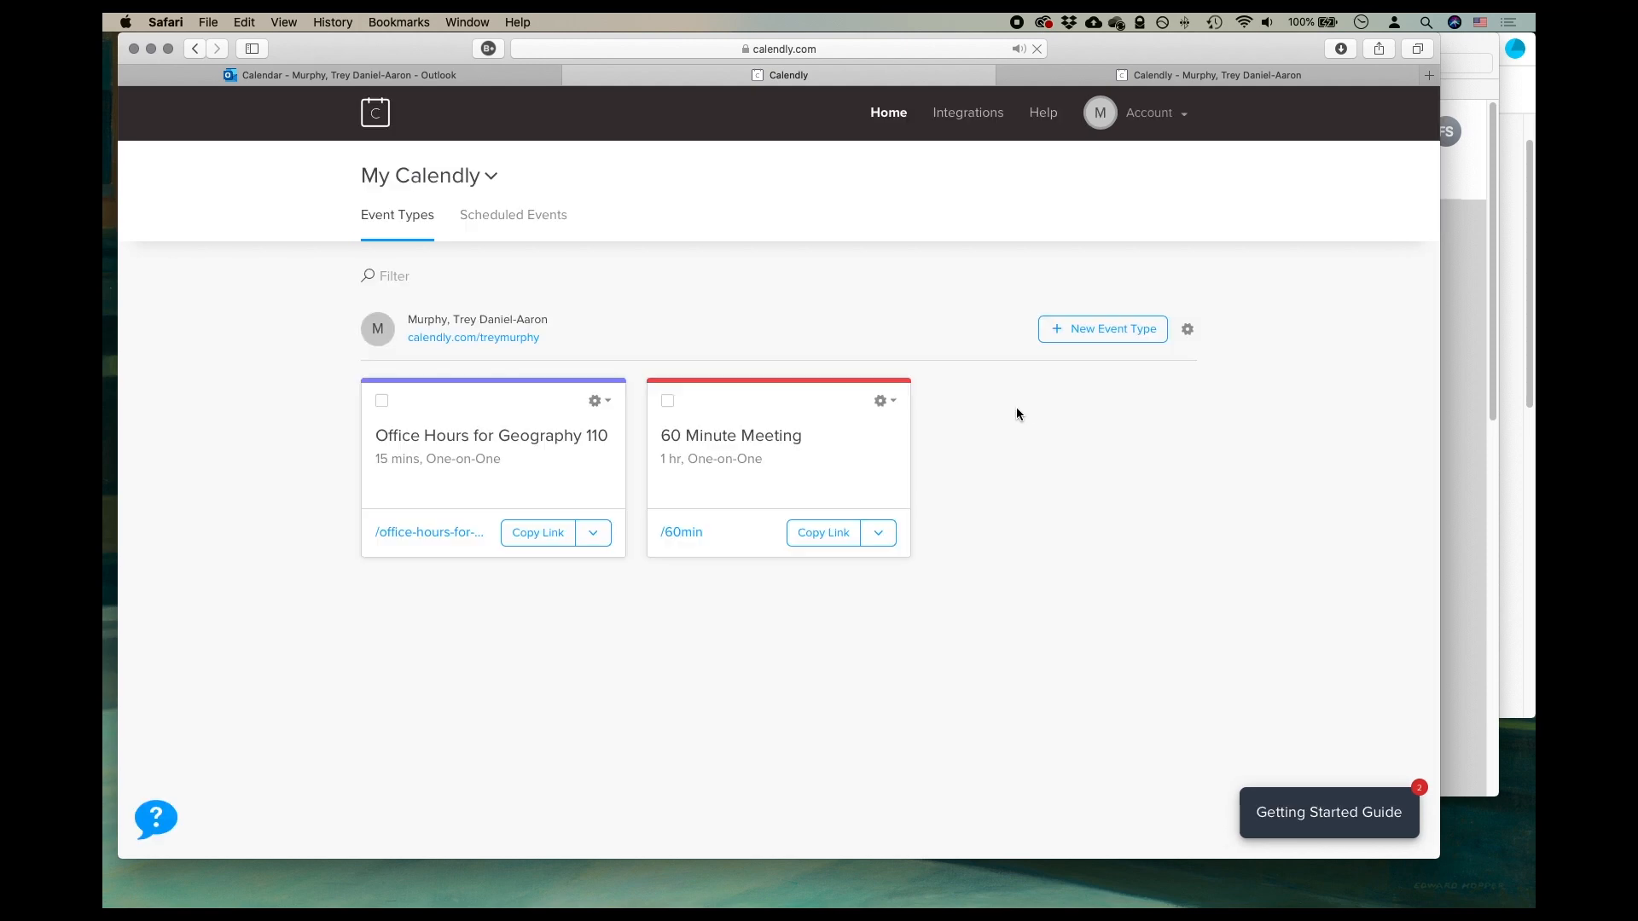
- Delete the 60 Minute Meeting event type as well
{"action": "left_click", "coordinate": [882, 401]}
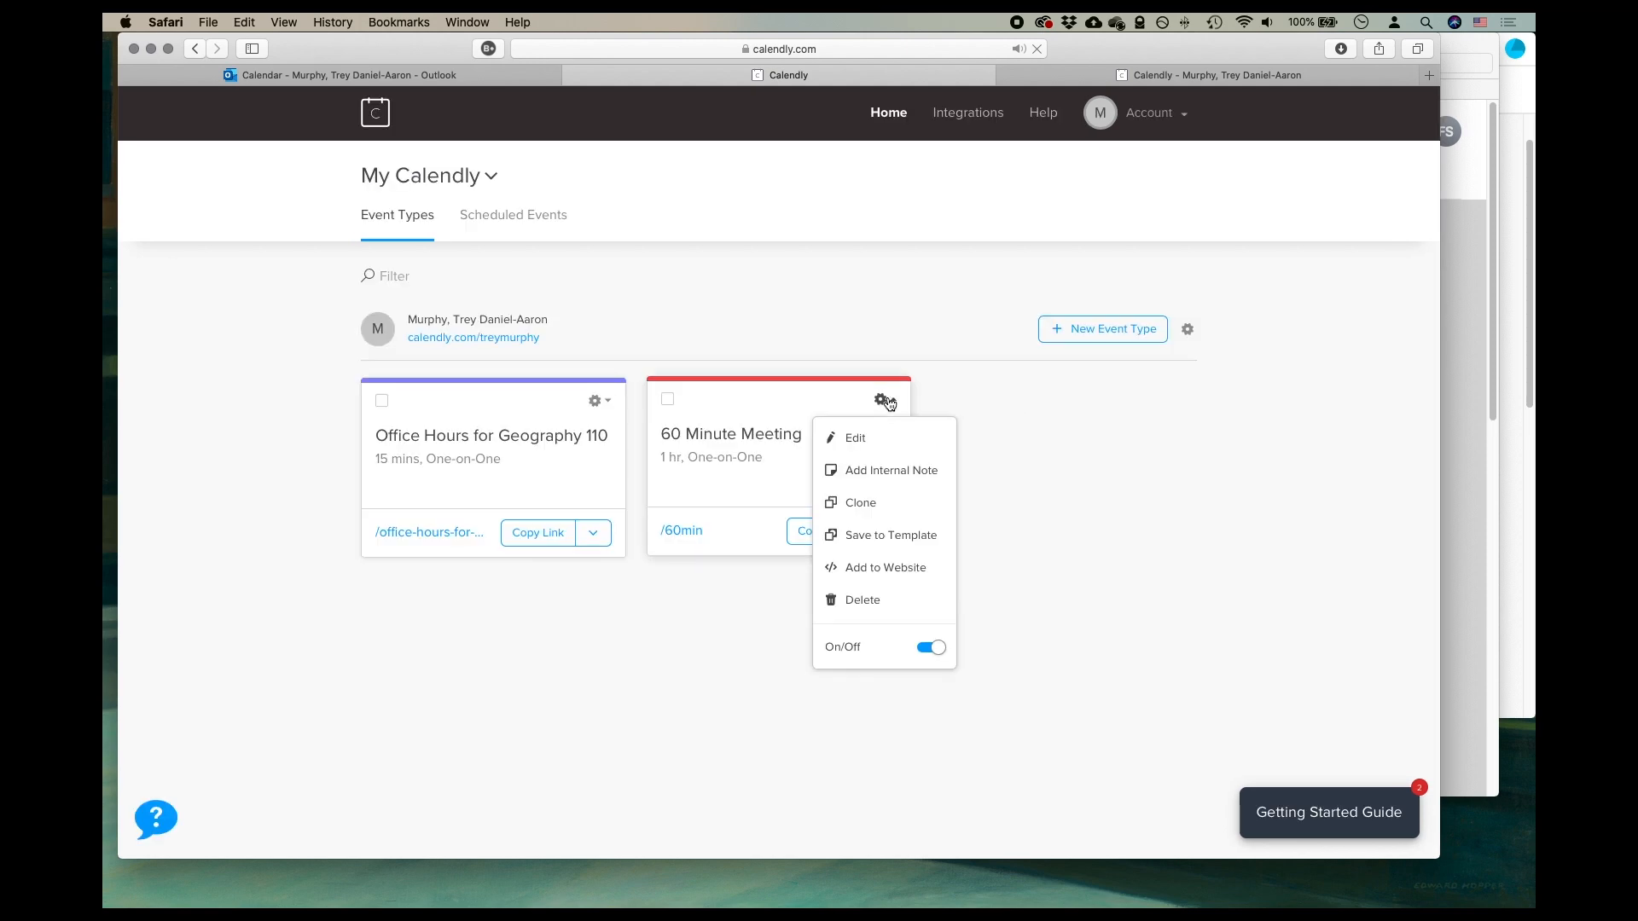
{"action": "left_click", "coordinate": [862, 599]}
{"action": "left_click", "coordinate": [877, 339]}
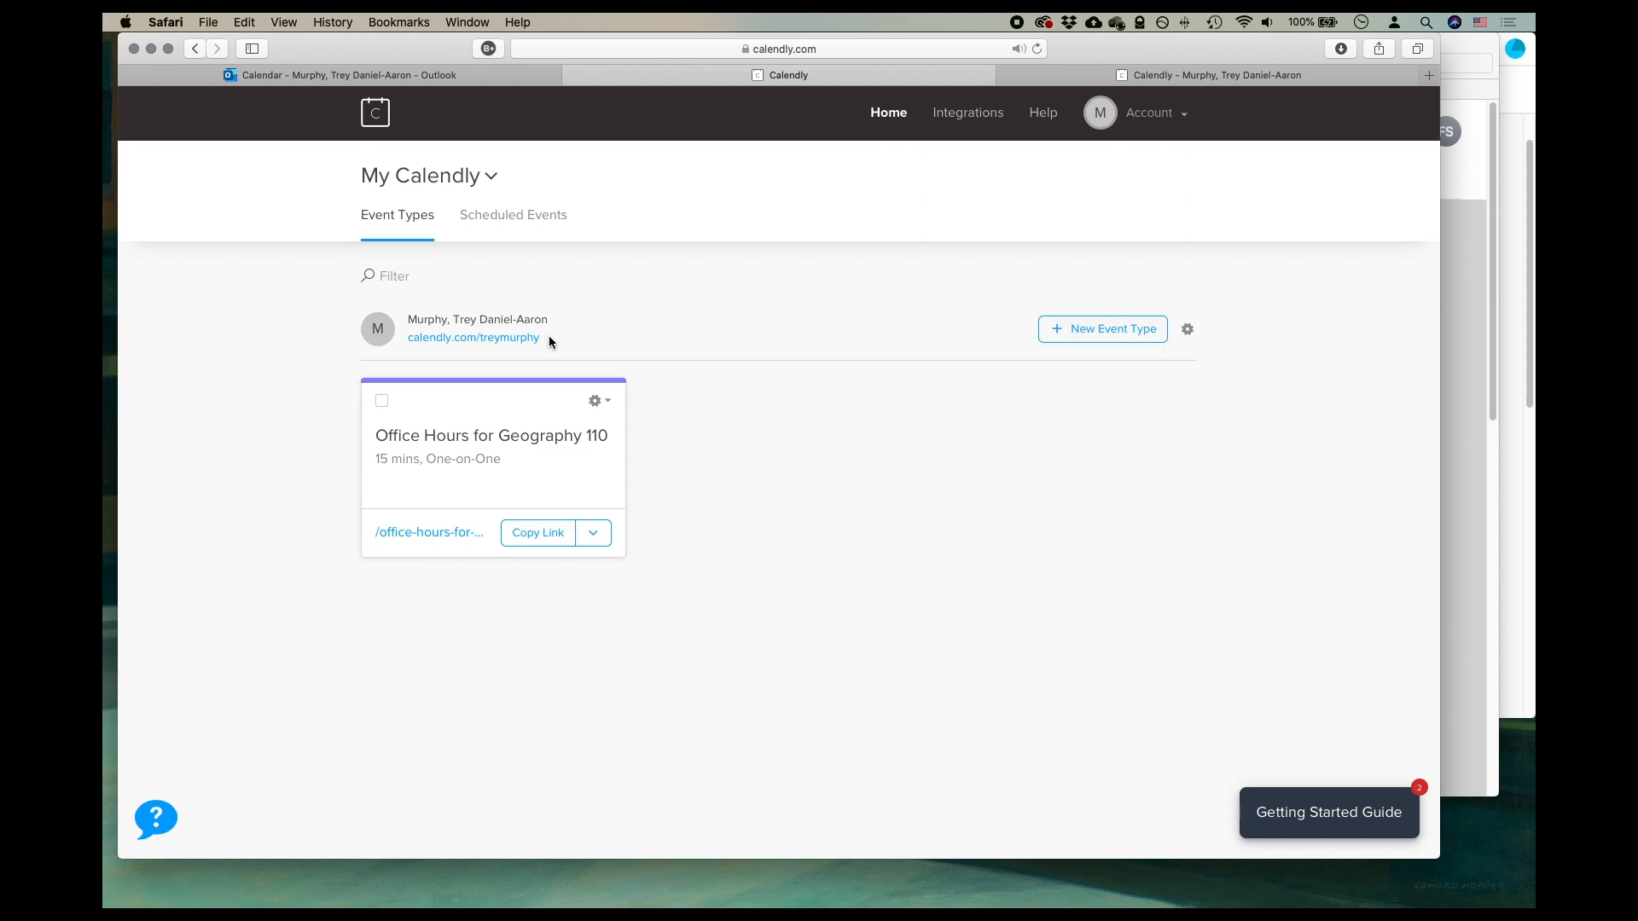
- Copy the link to the main Calendly scheduling page shown beneath the account holder's name
{"action": "left_click_drag", "start_coordinate": [408, 317], "coordinate": [556, 331]}
{"action": "left_click", "coordinate": [538, 319]}
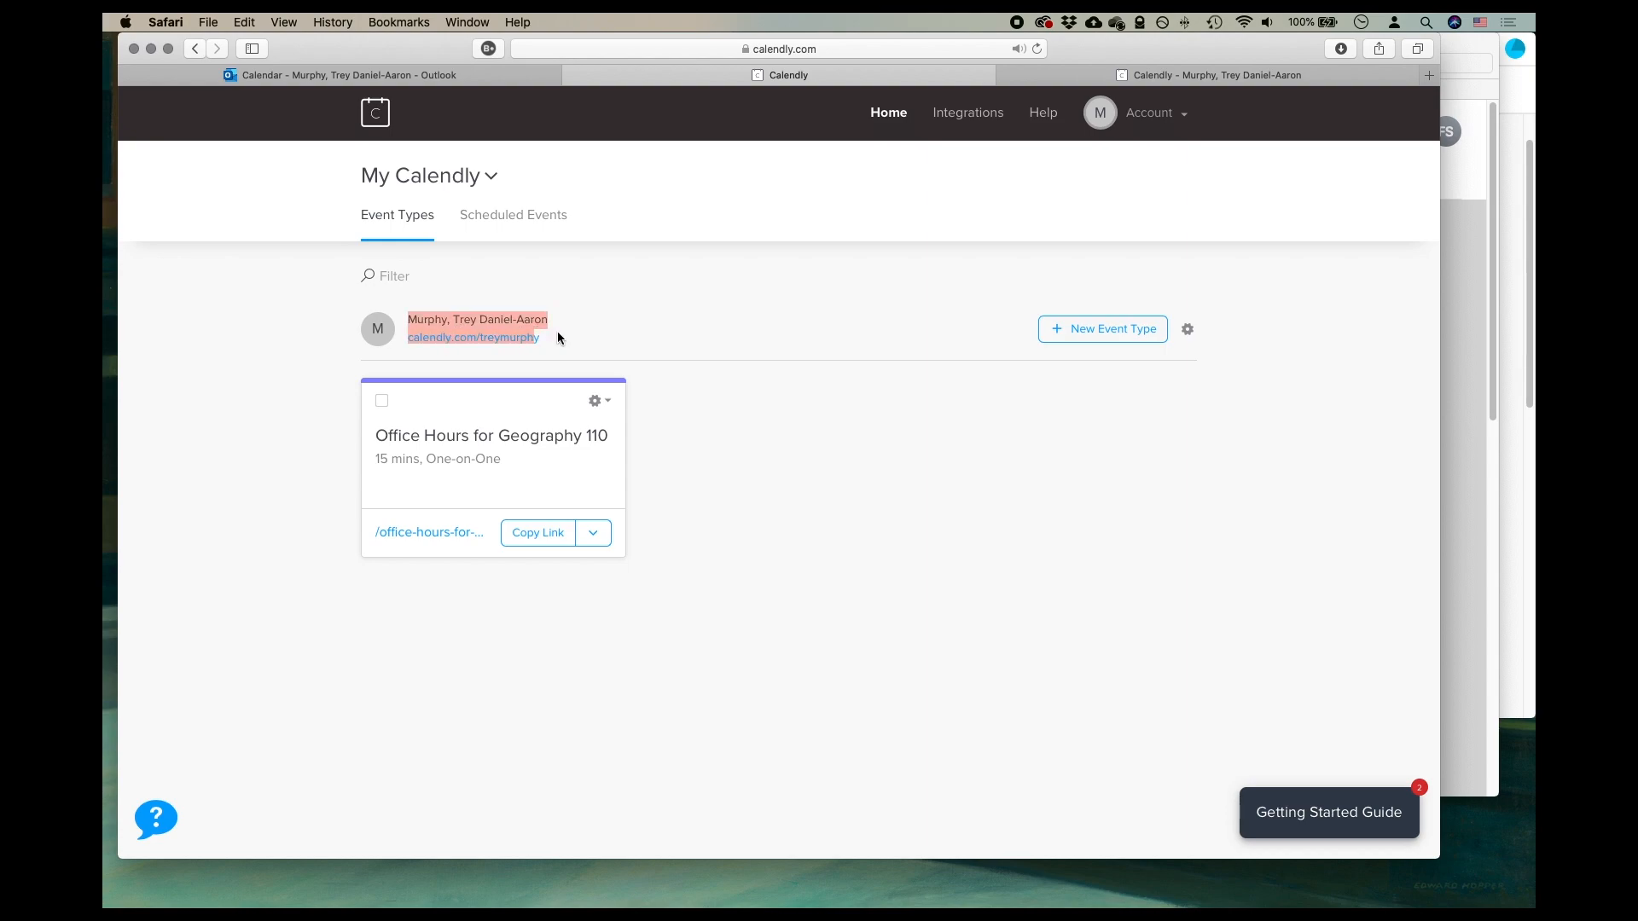
{"action": "left_click", "coordinate": [525, 345]}
{"action": "right_click", "coordinate": [525, 338]}
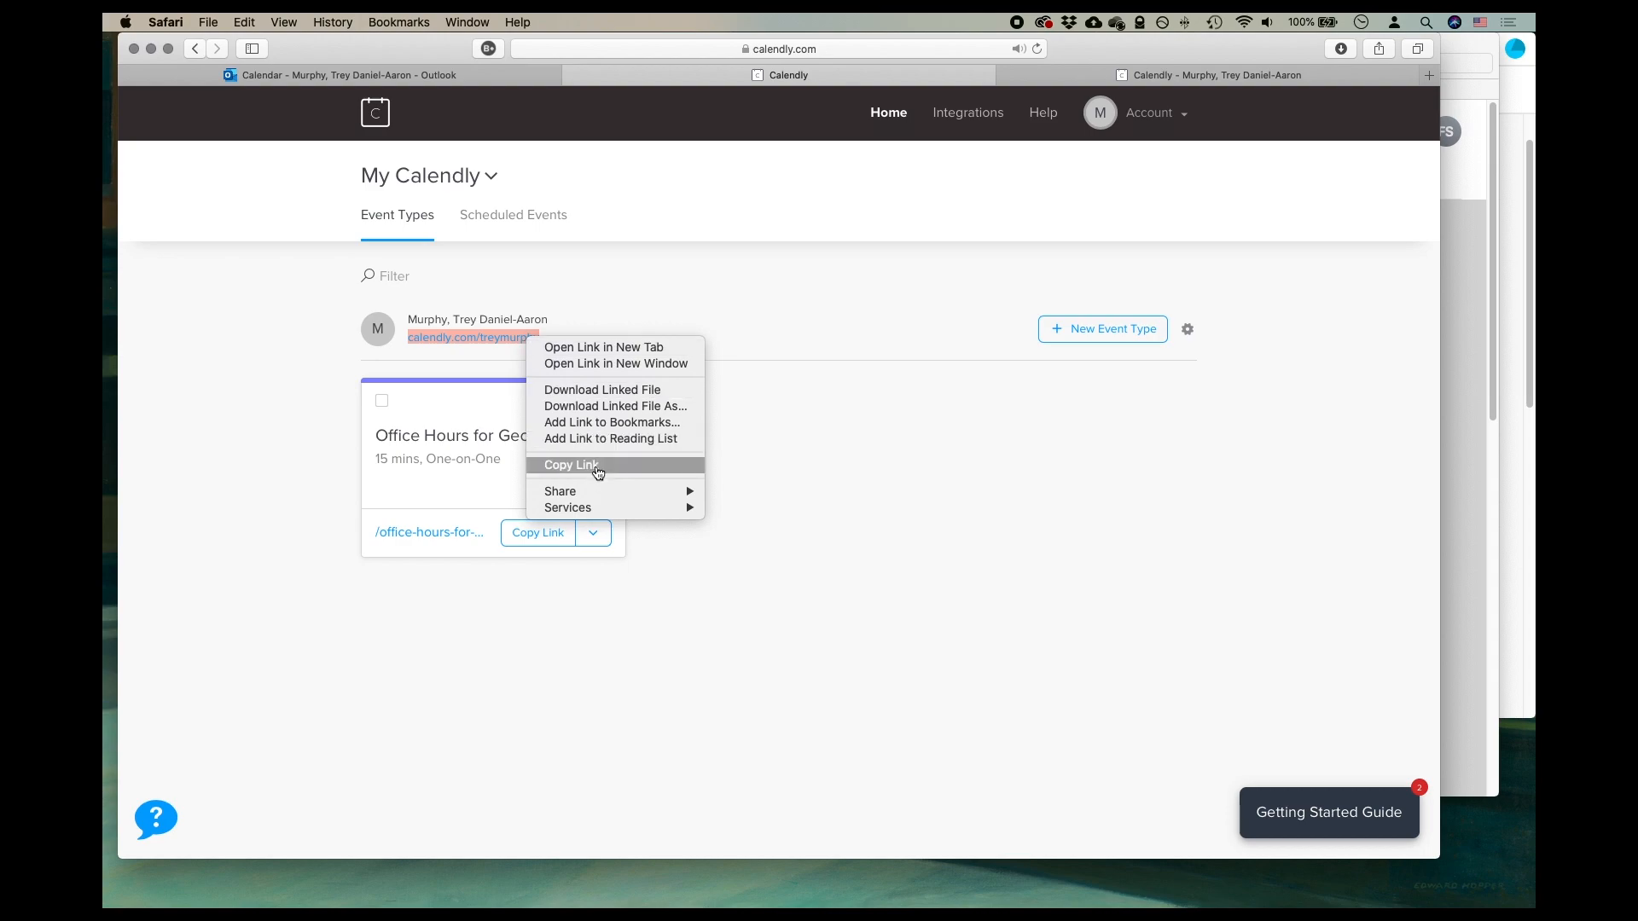
{"action": "left_click", "coordinate": [597, 466]}
- Open the copied link in a new browser tab and check the Geography 110 office hours slots for Tuesday, July 7
{"action": "key", "text": "super+t"}
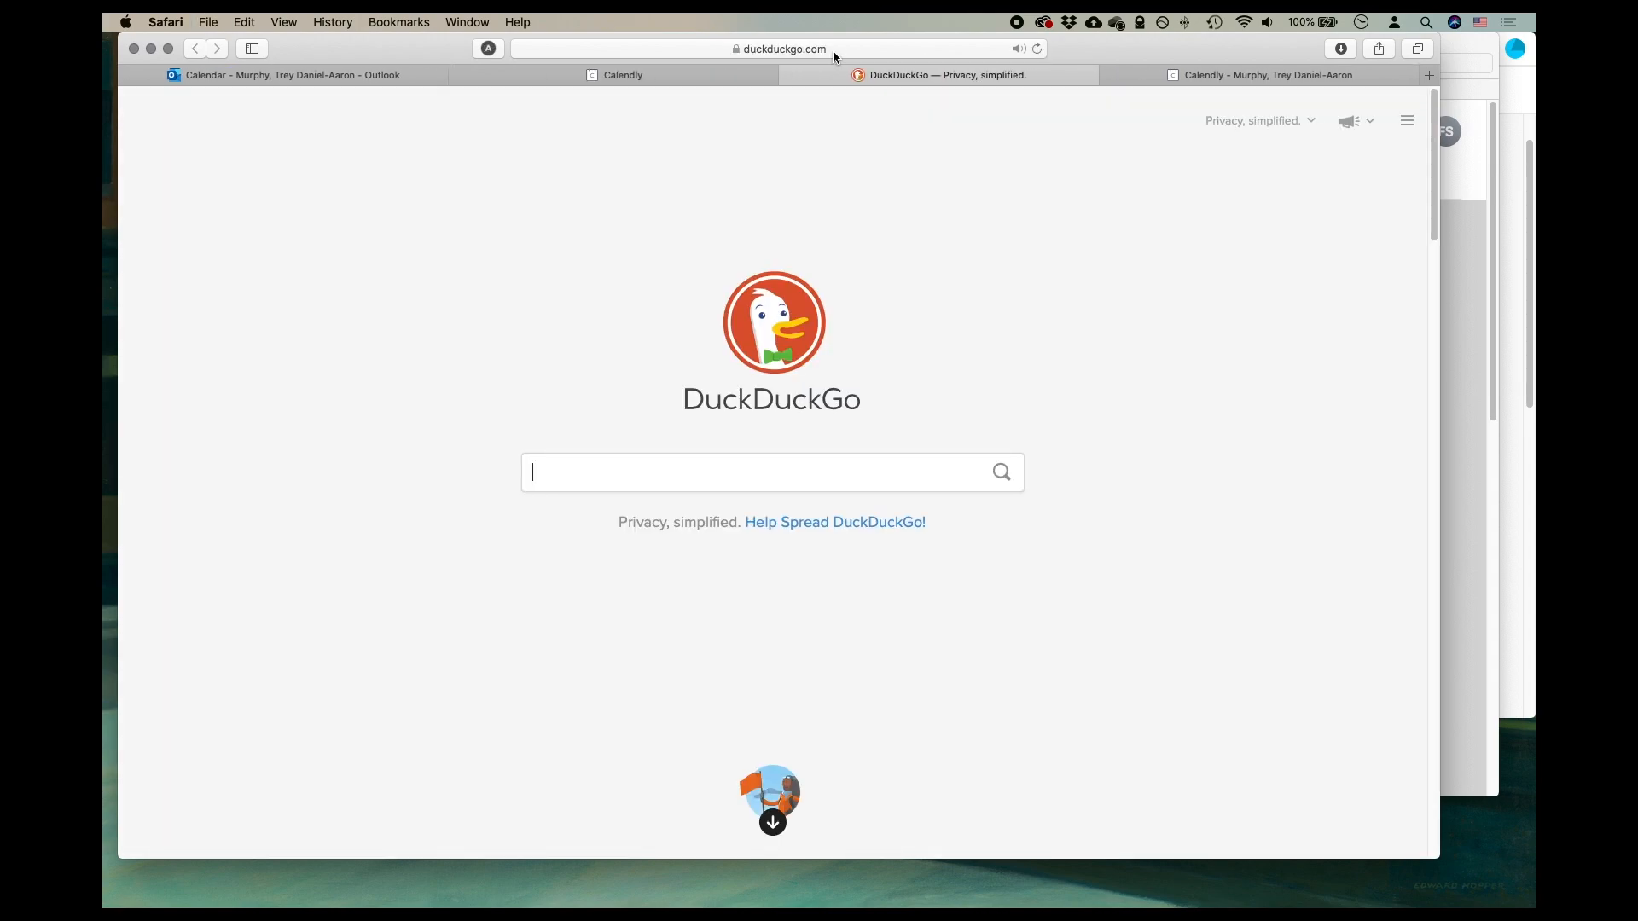
{"action": "left_click", "coordinate": [832, 49]}
{"action": "key", "text": "super+v"}
{"action": "key", "text": "Return"}
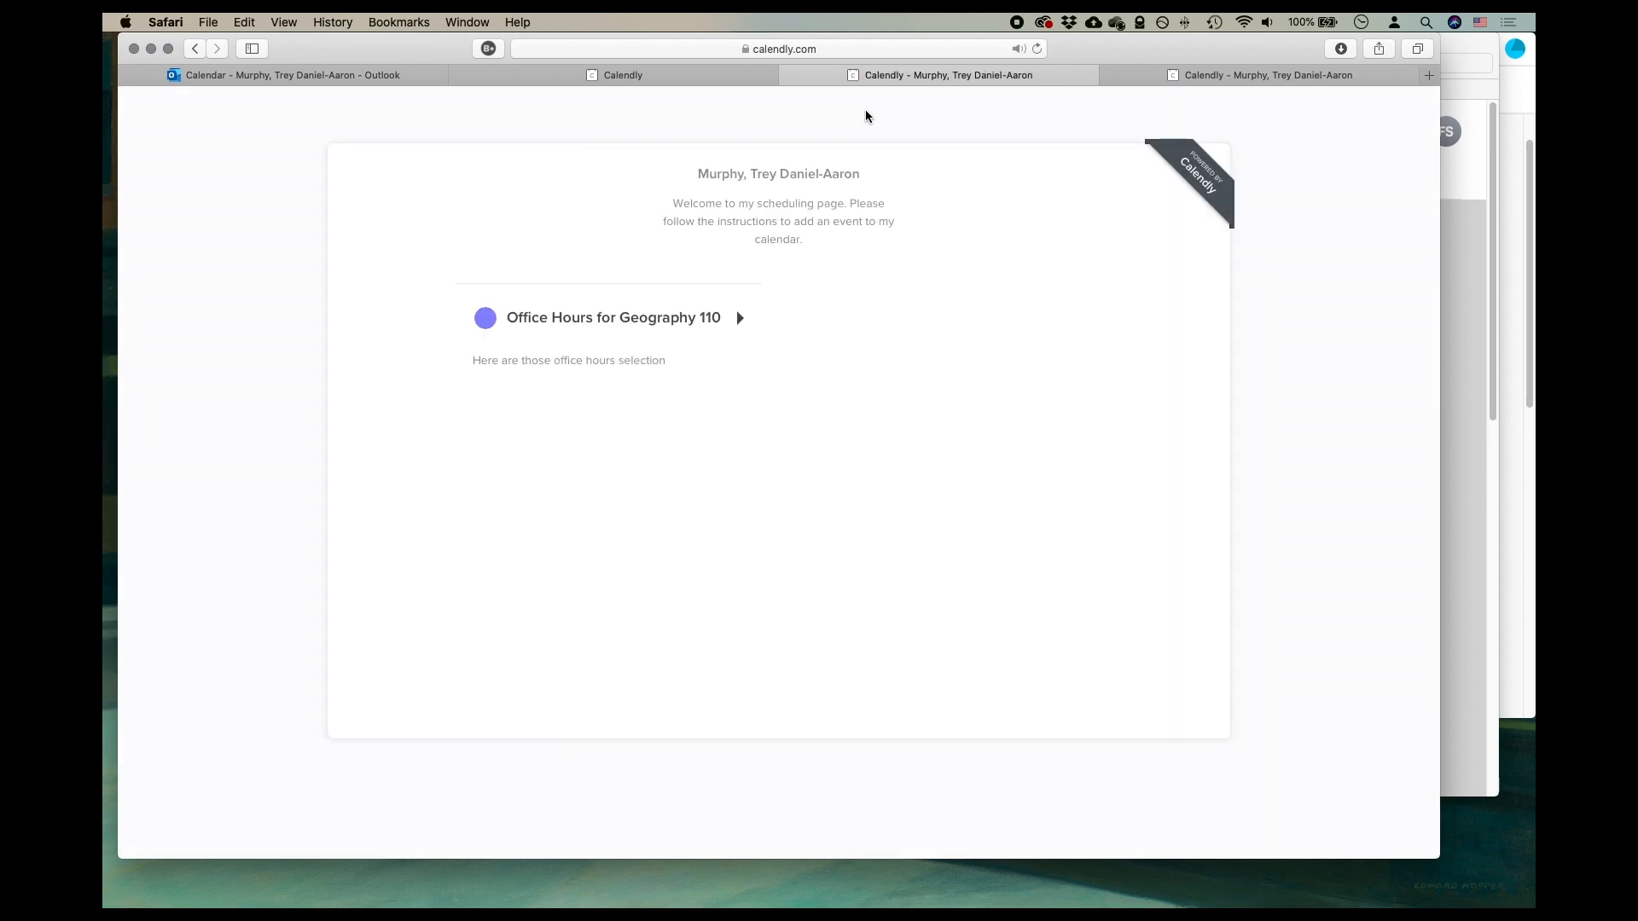
{"action": "left_click", "coordinate": [682, 322]}
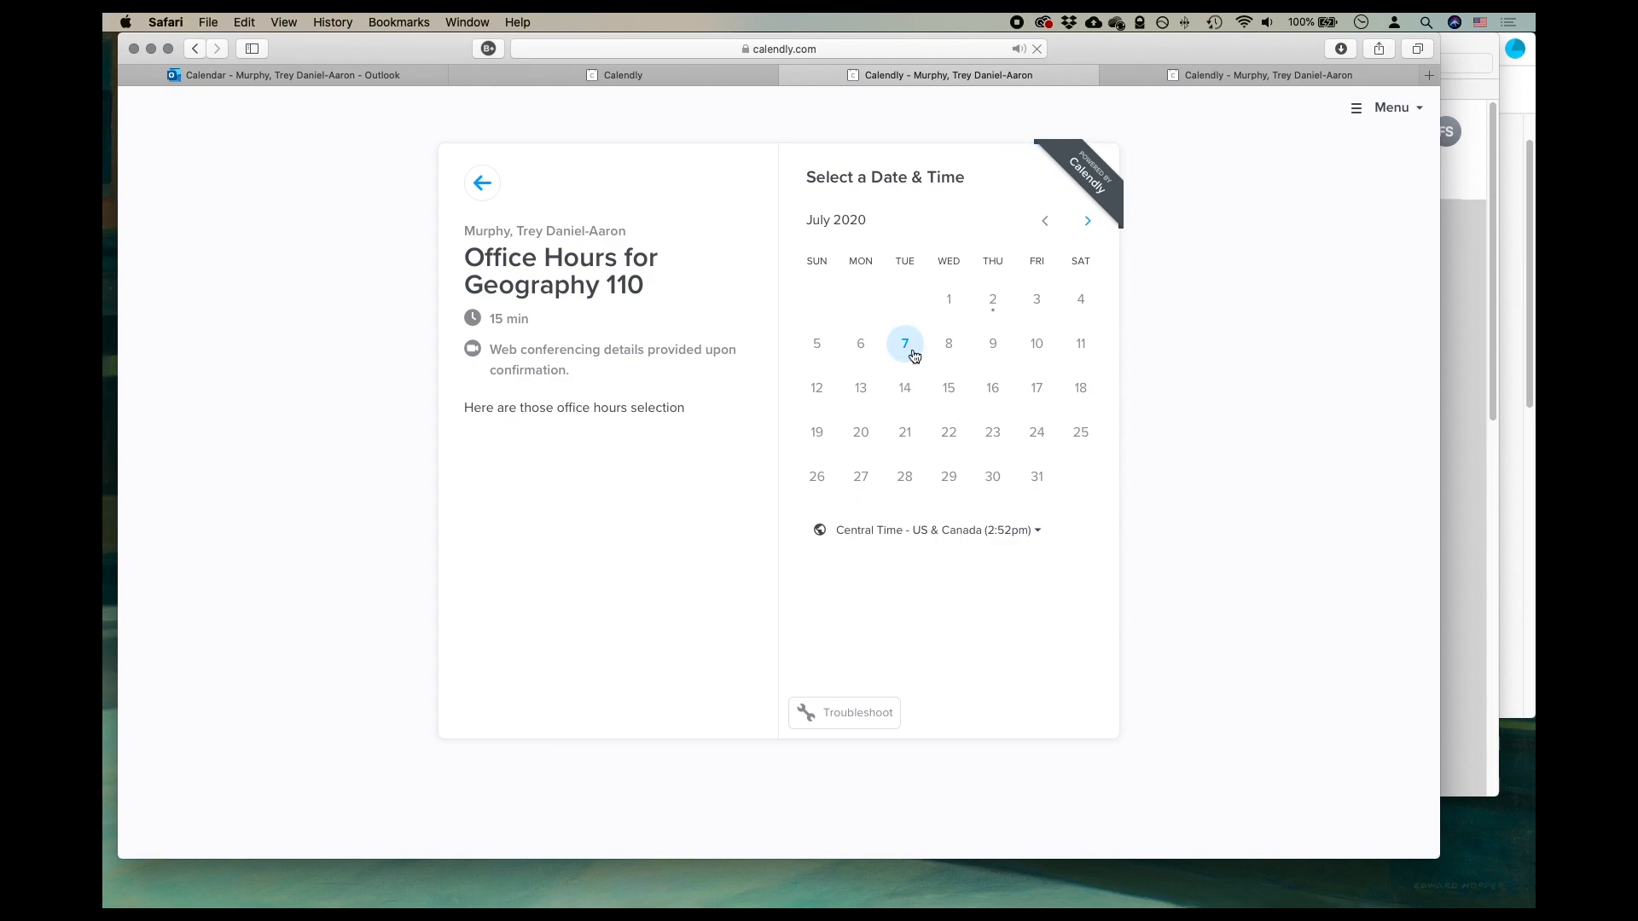
{"action": "left_click", "coordinate": [906, 344]}
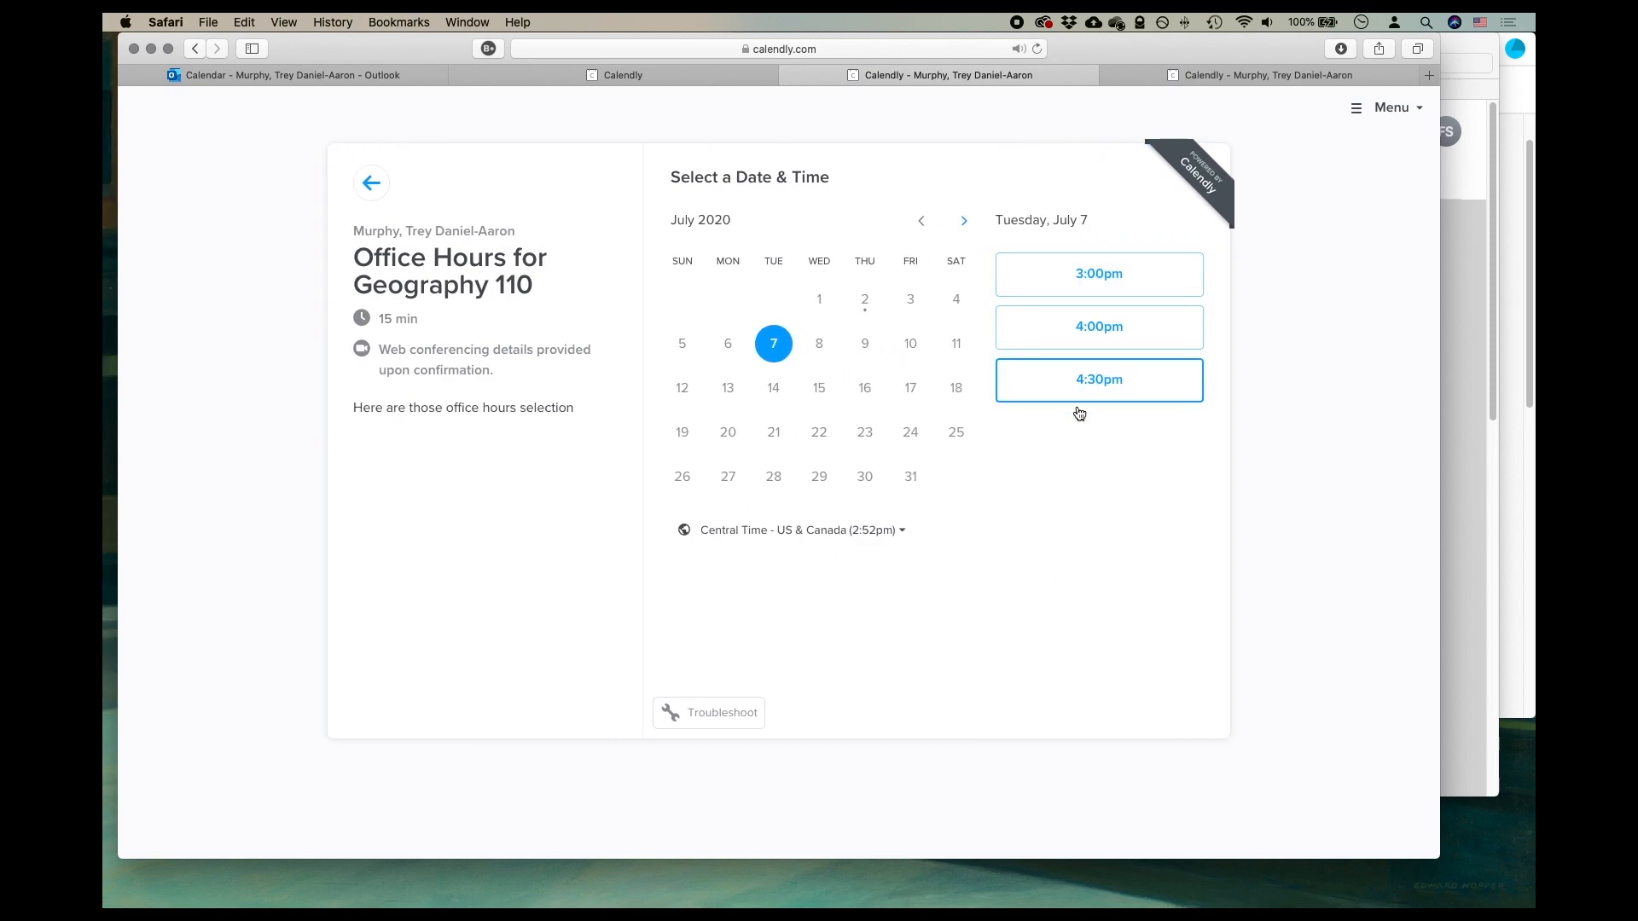